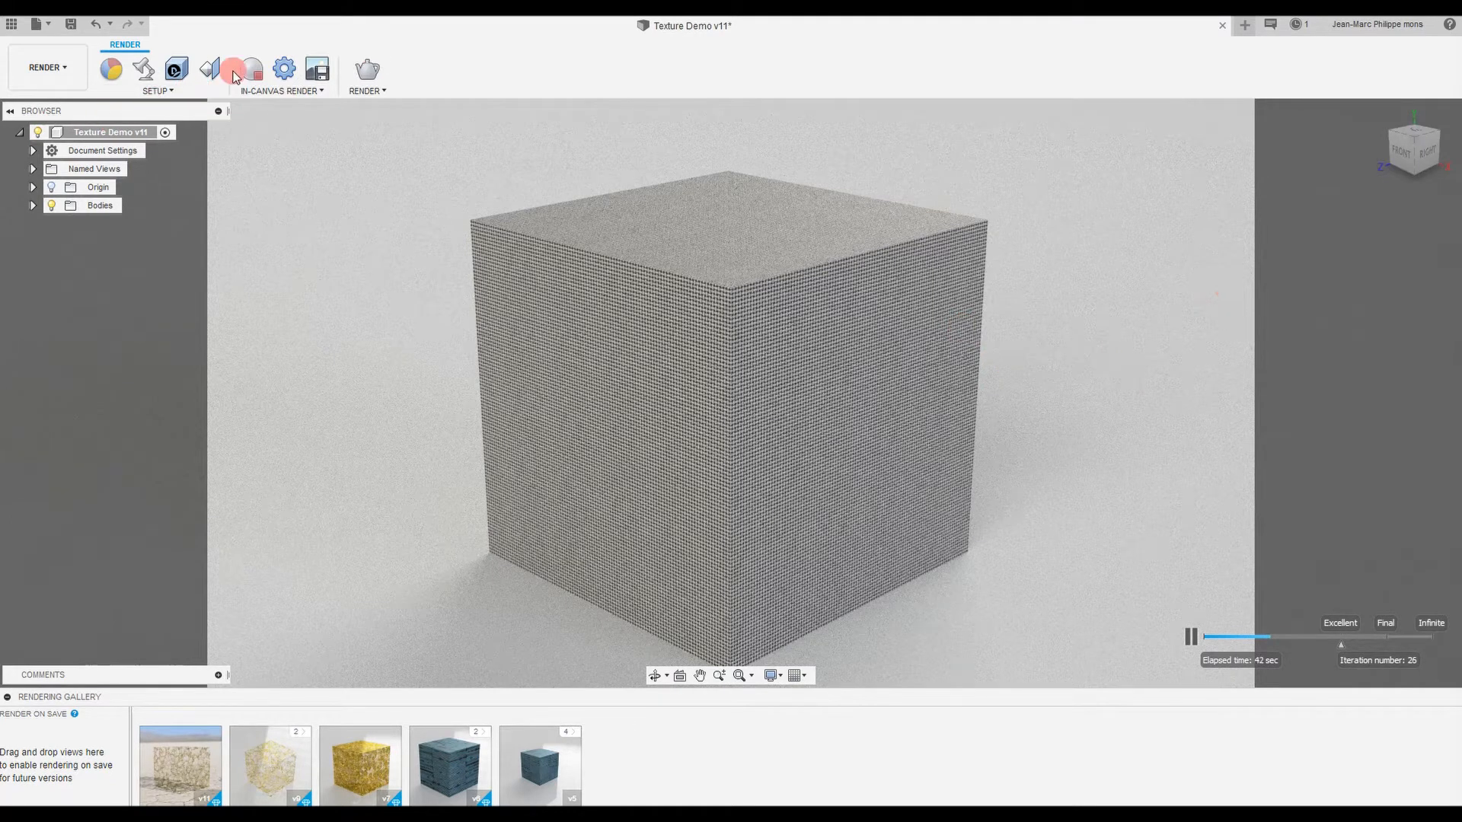
# Open the appearance settings and apply the design's Fabric (Grey) appearance to the whole cube body.
pyautogui.click(112, 69)
pyautogui.press('Escape')
pyautogui.click(1371, 473)
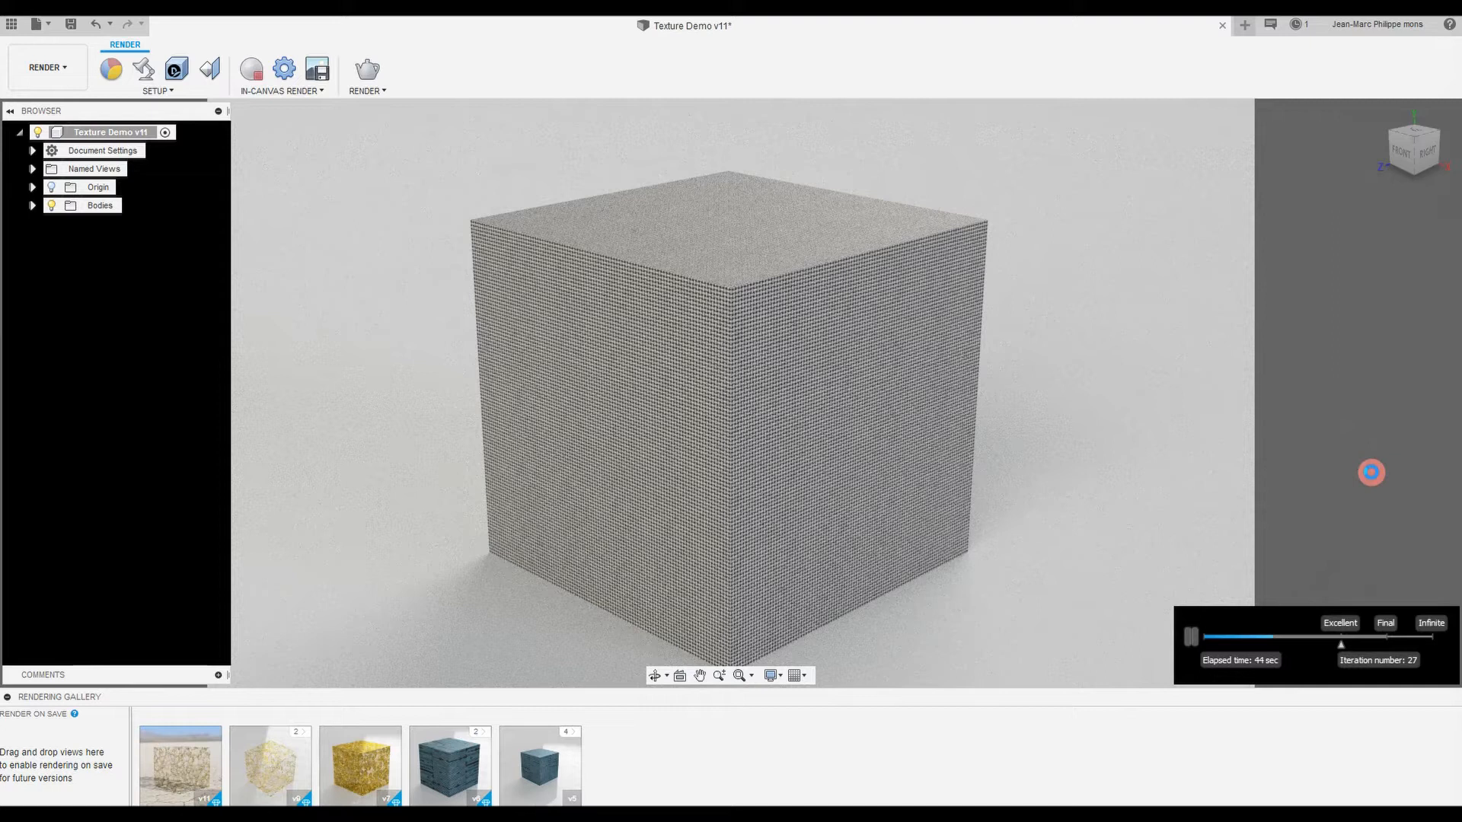
pyautogui.press('a')
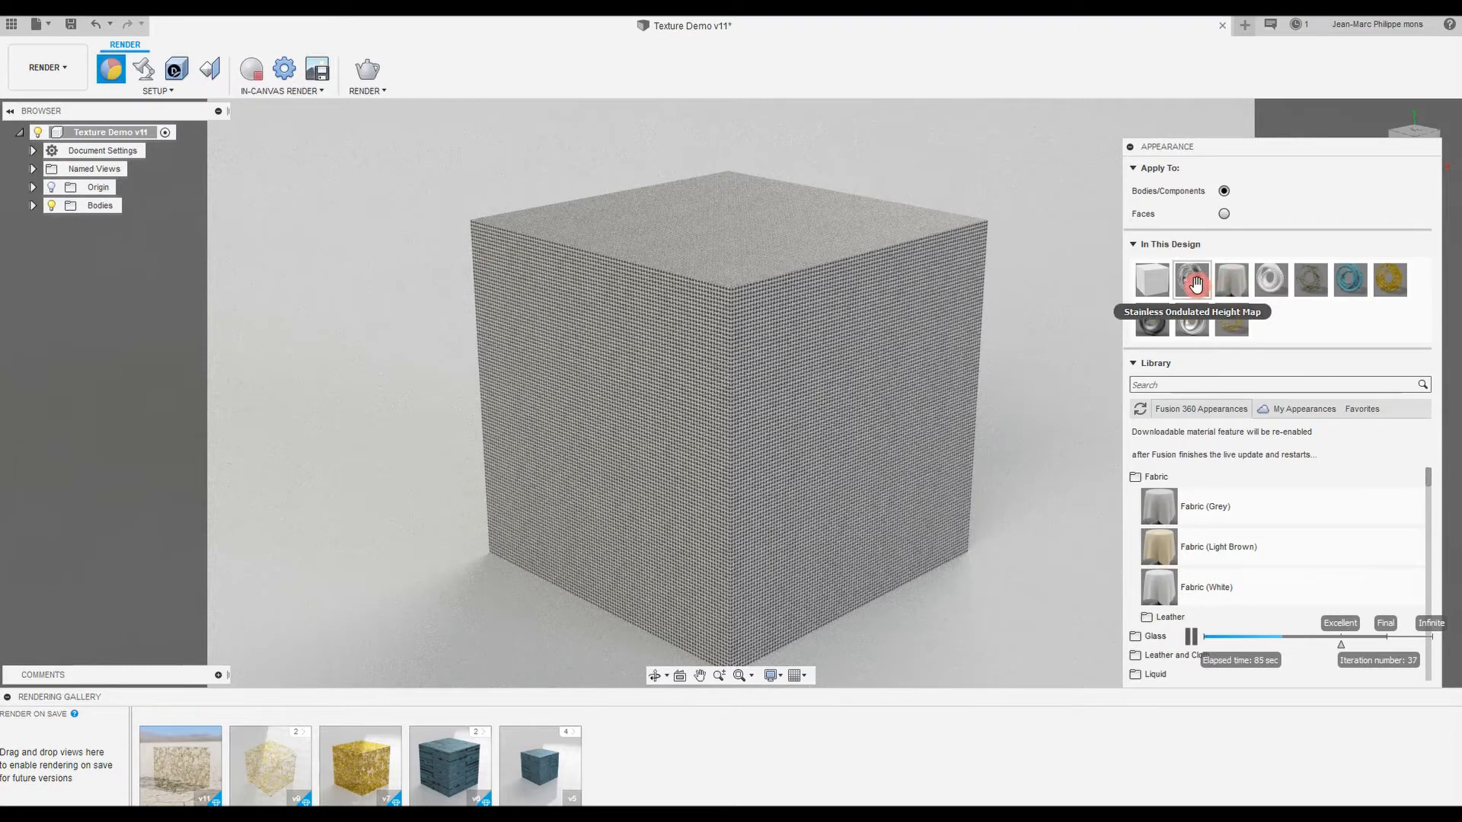
pyautogui.moveTo(1233, 282); pyautogui.dragTo(905, 483)
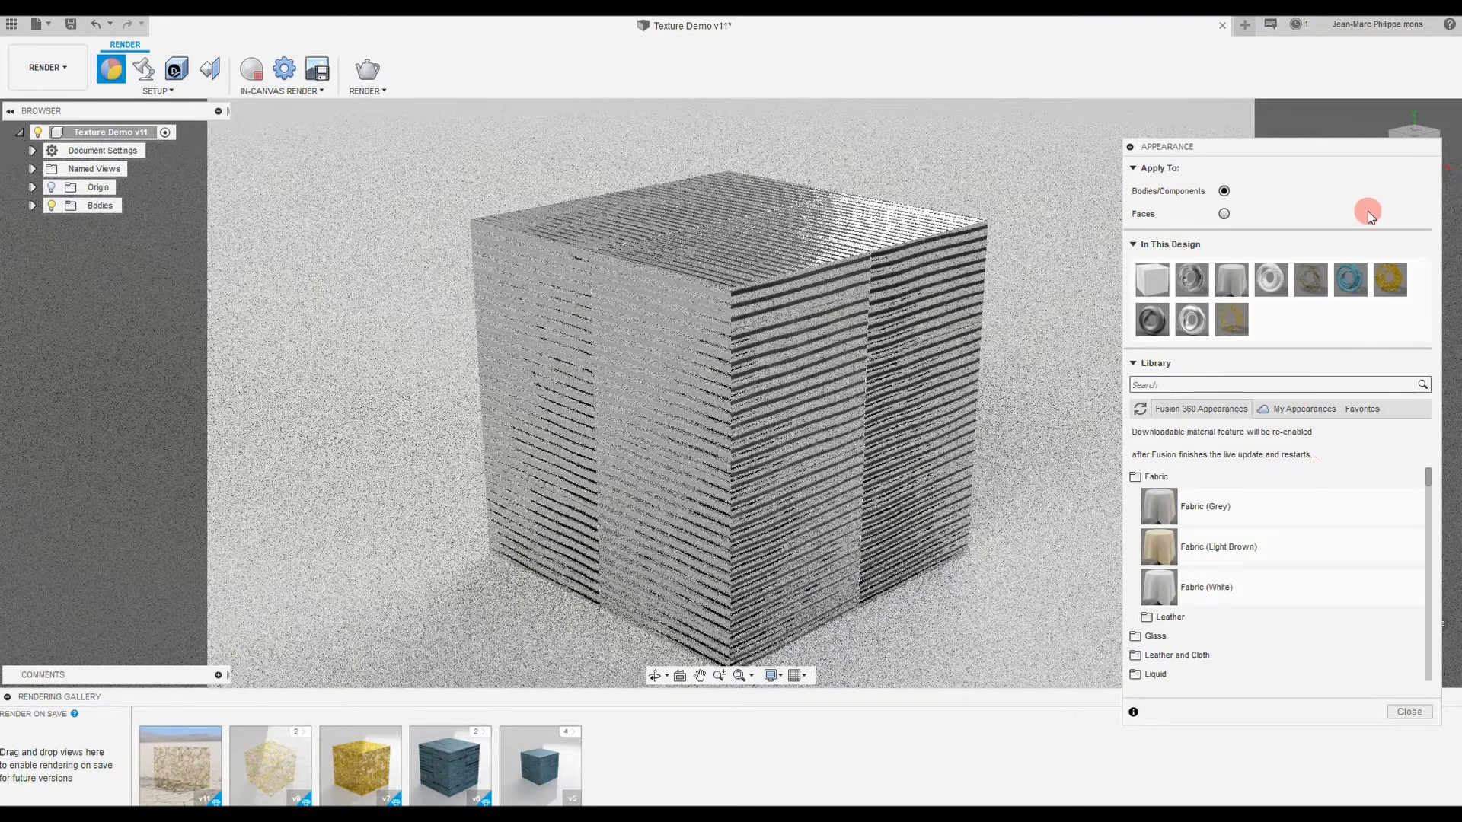
pyautogui.moveTo(1220, 278); pyautogui.dragTo(743, 459)
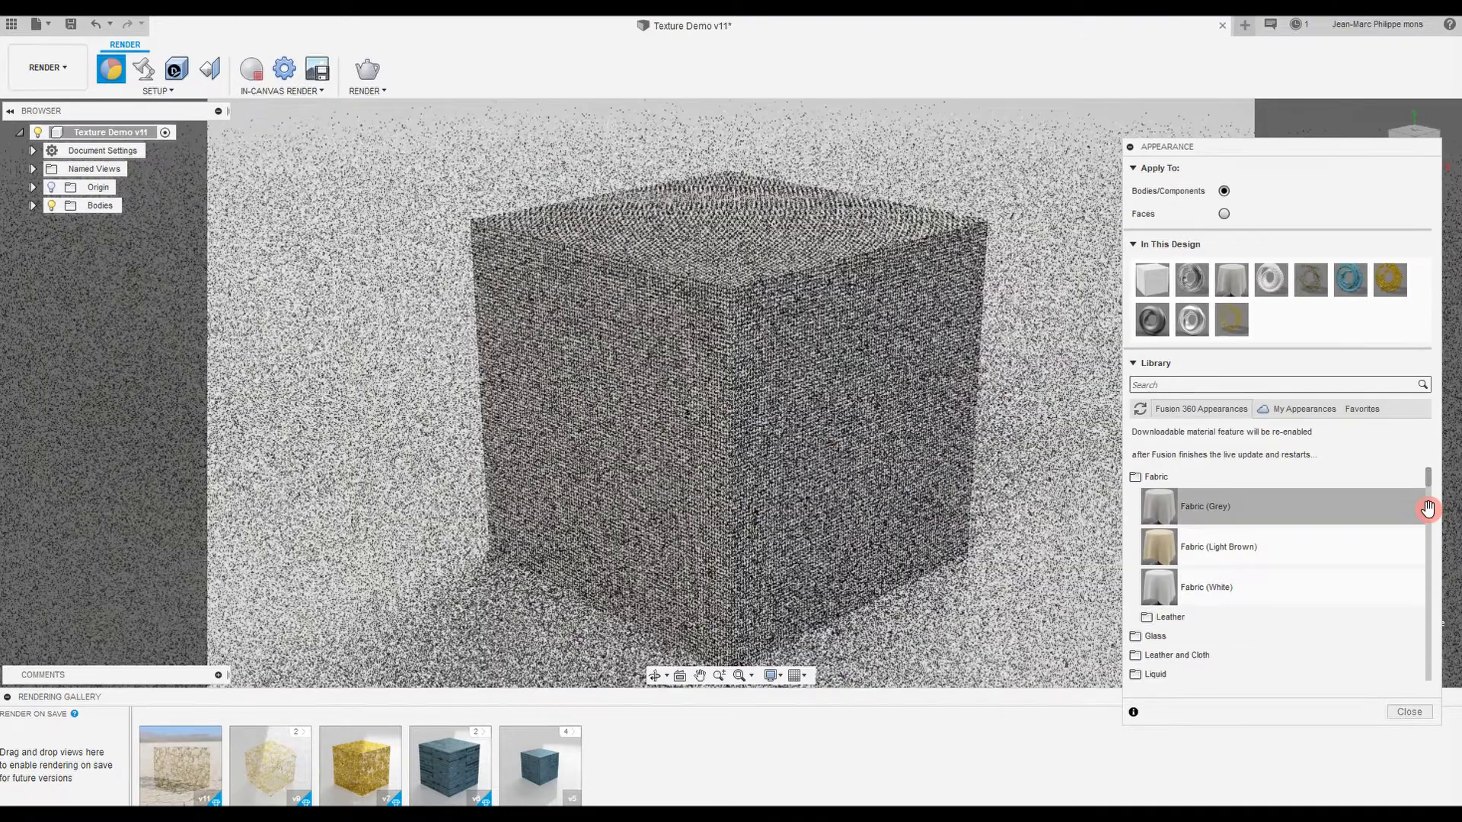
pyautogui.moveTo(1428, 508); pyautogui.dragTo(961, 448)
# Switch to the Texture Demo 1 folder in File Explorer and examine the corrugated metal texture maps.
pyautogui.hotkey('alt', 'Tab')
pyautogui.hotkey('alt', 'Tab')
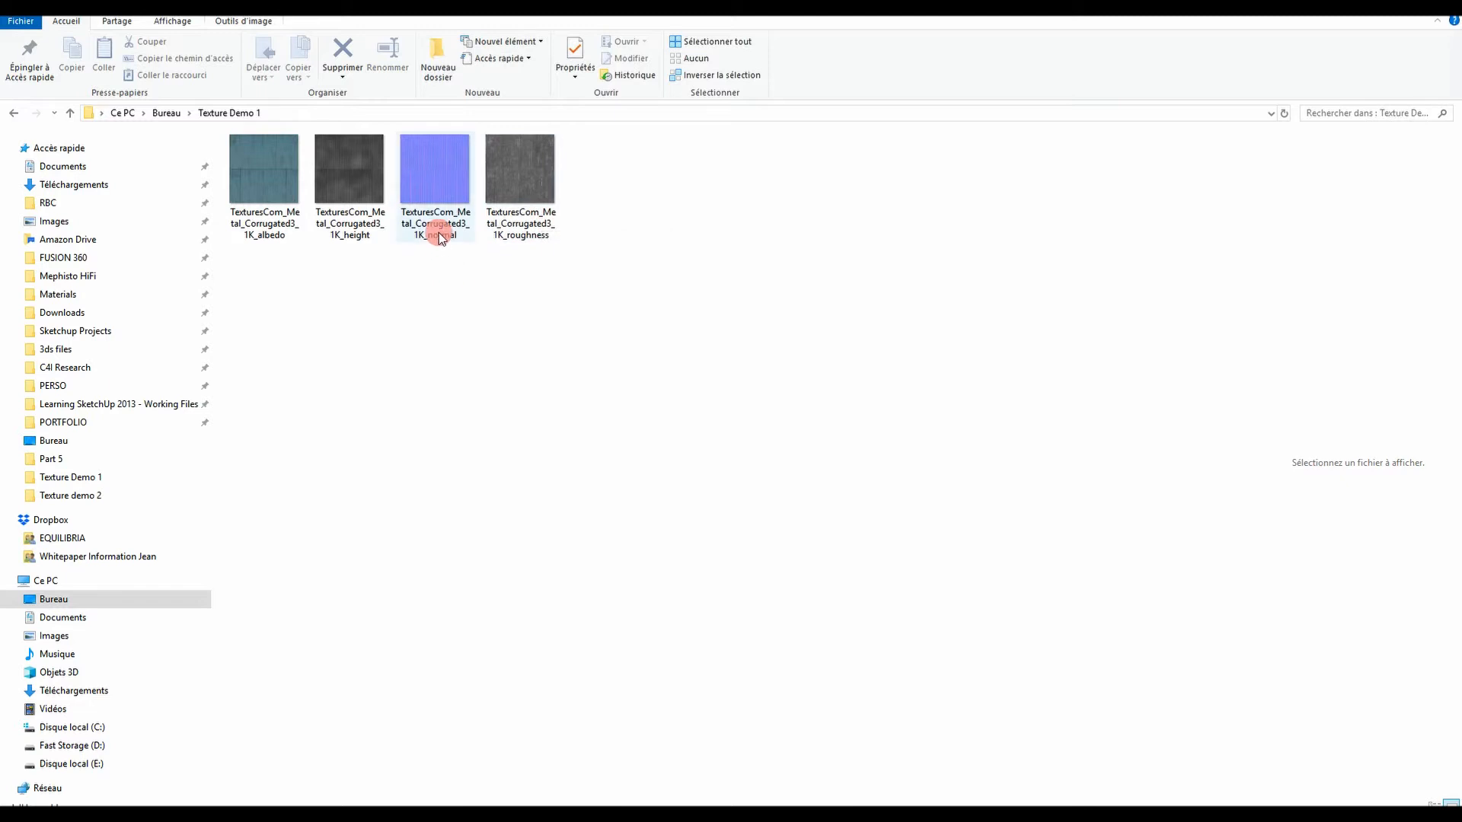
pyautogui.moveTo(440, 239)
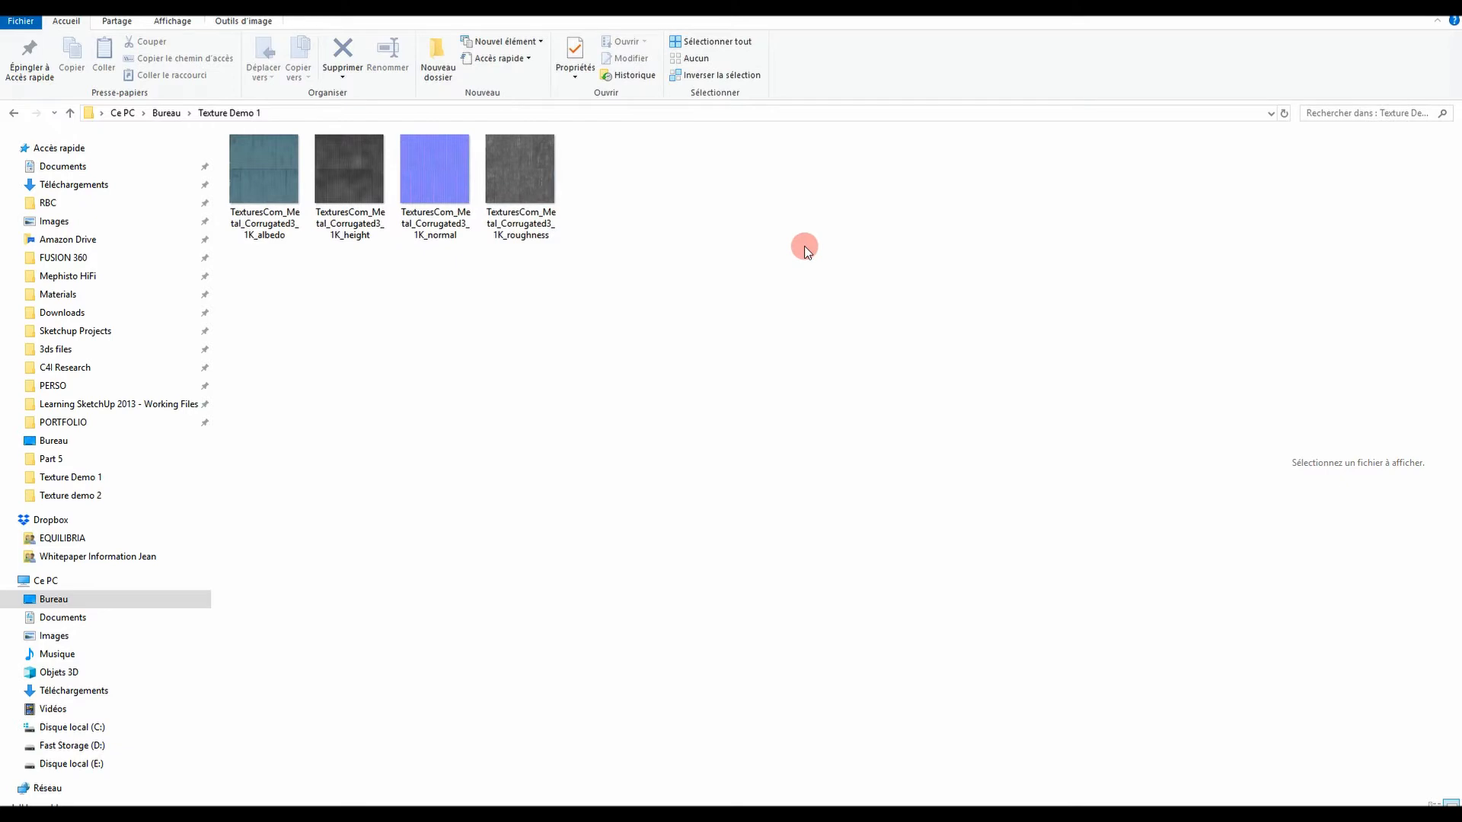
pyautogui.hotkey('alt', 'Tab')
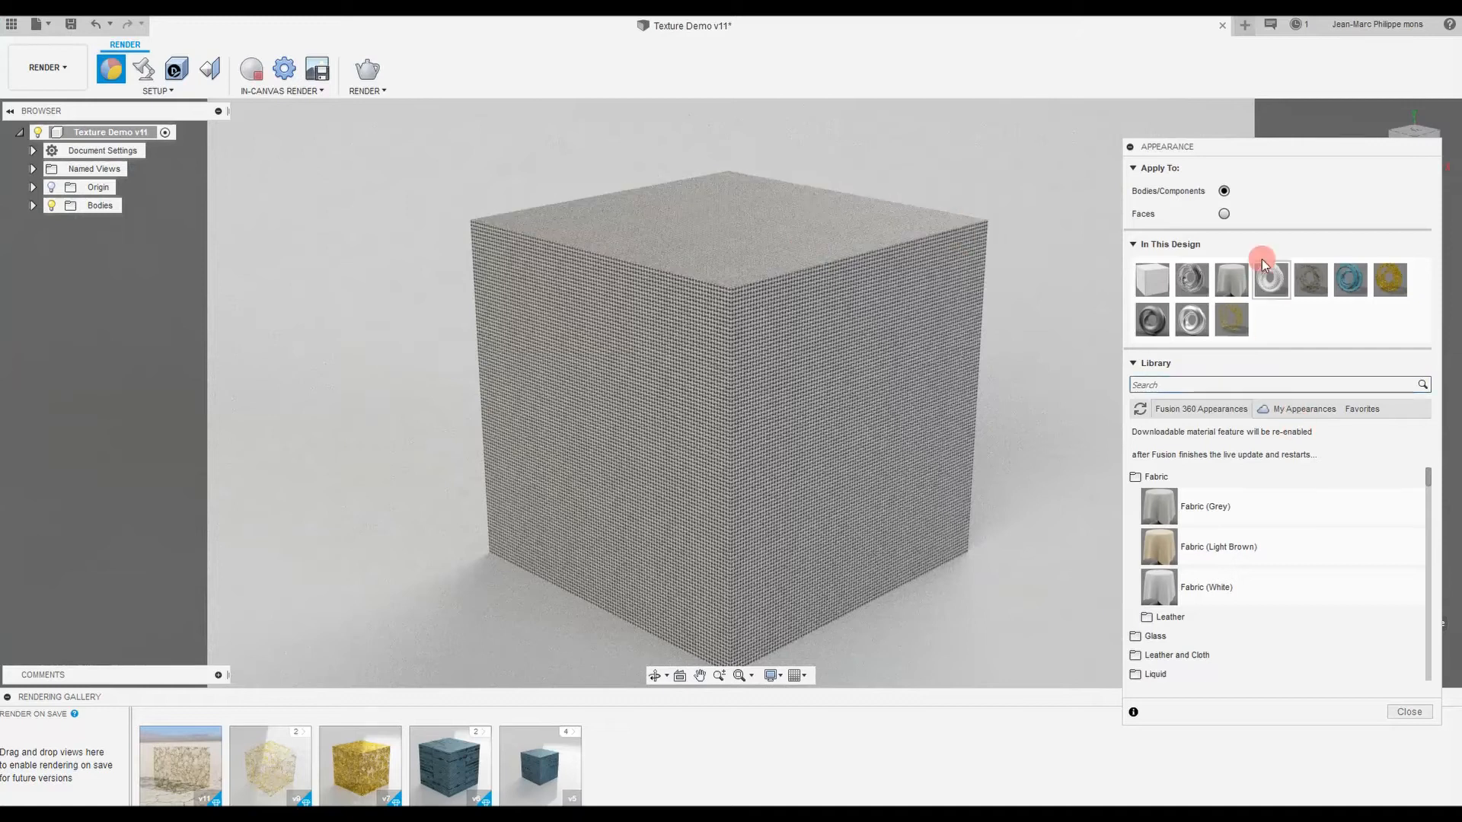
# Edit the Fabric (Grey) appearance's advanced properties, replacing its image with a plain colour of RGB 220 220 220.
pyautogui.doubleClick(1231, 279)
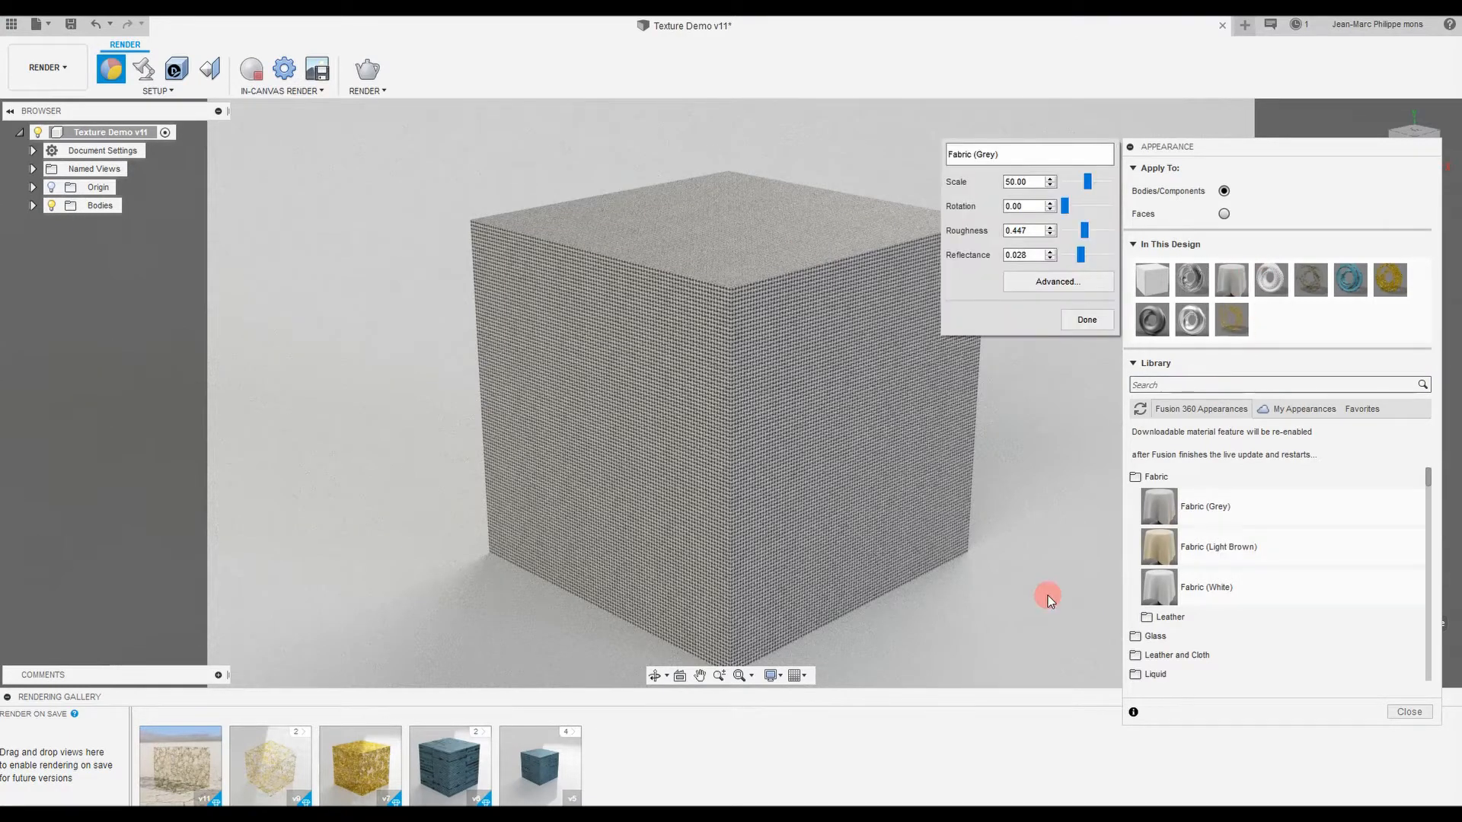
pyautogui.click(1044, 281)
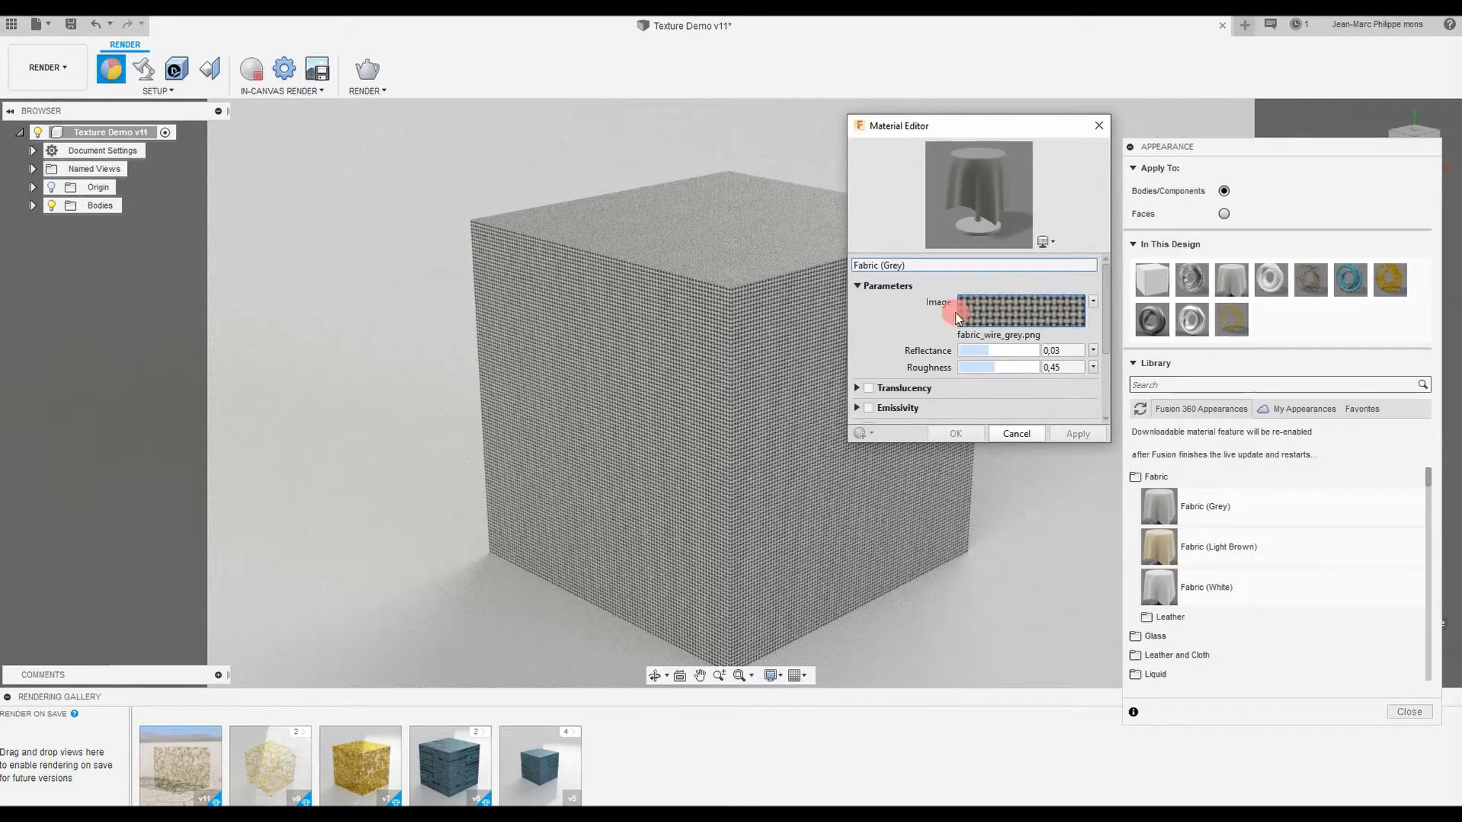
pyautogui.click(1094, 304)
pyautogui.click(1063, 315)
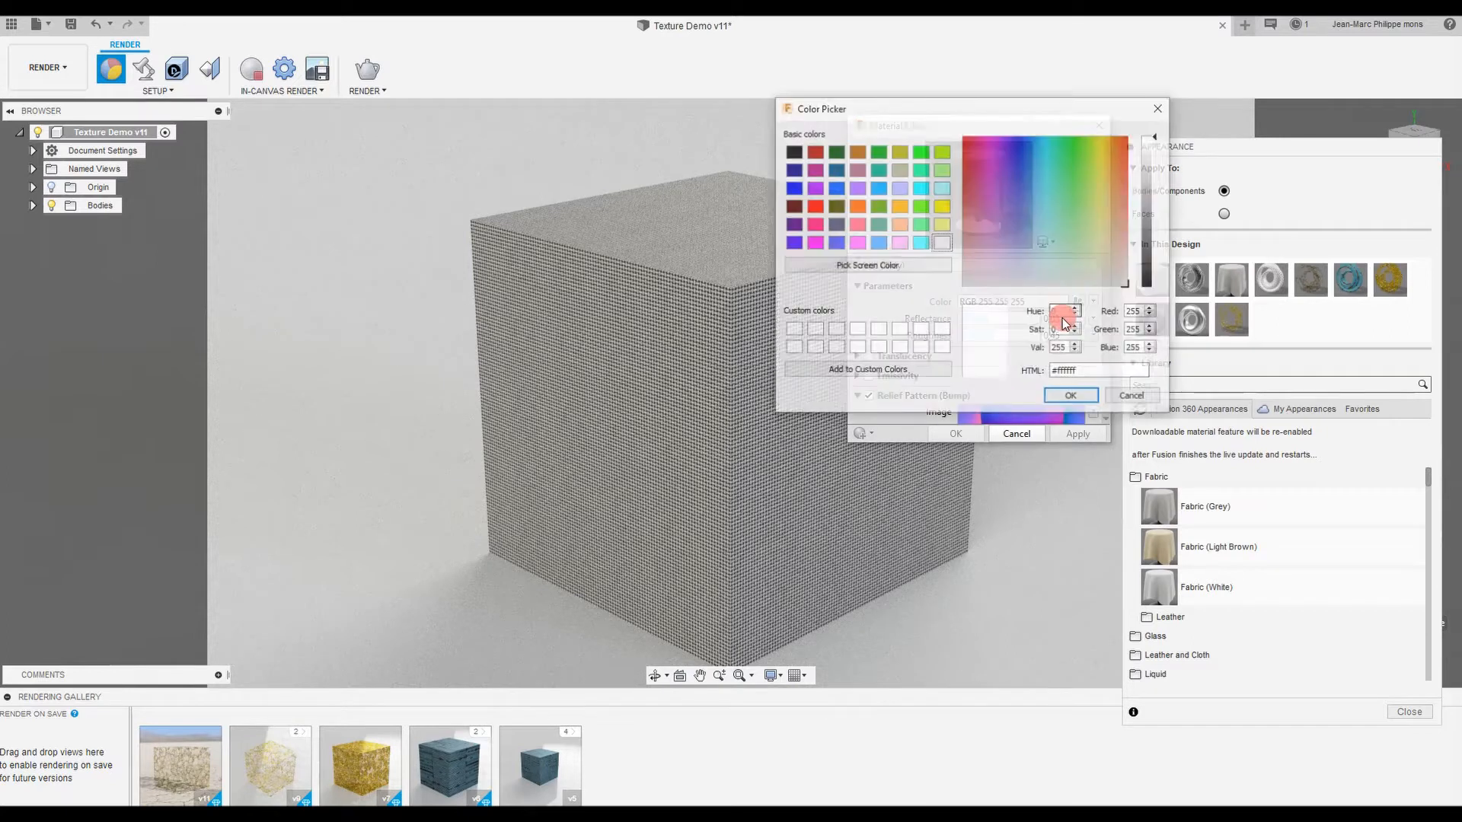
pyautogui.click(1134, 311)
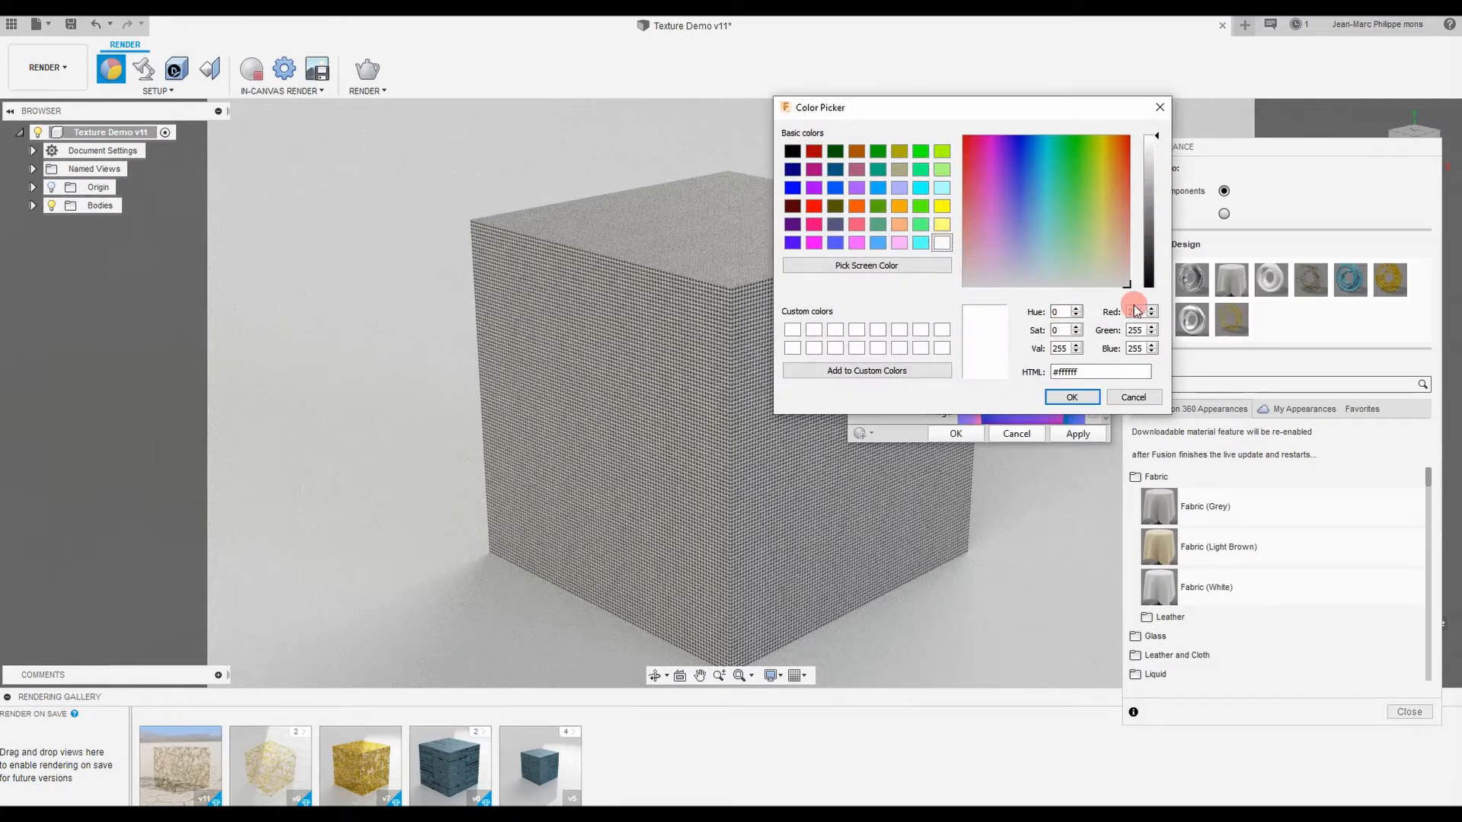
pyautogui.click(1152, 165)
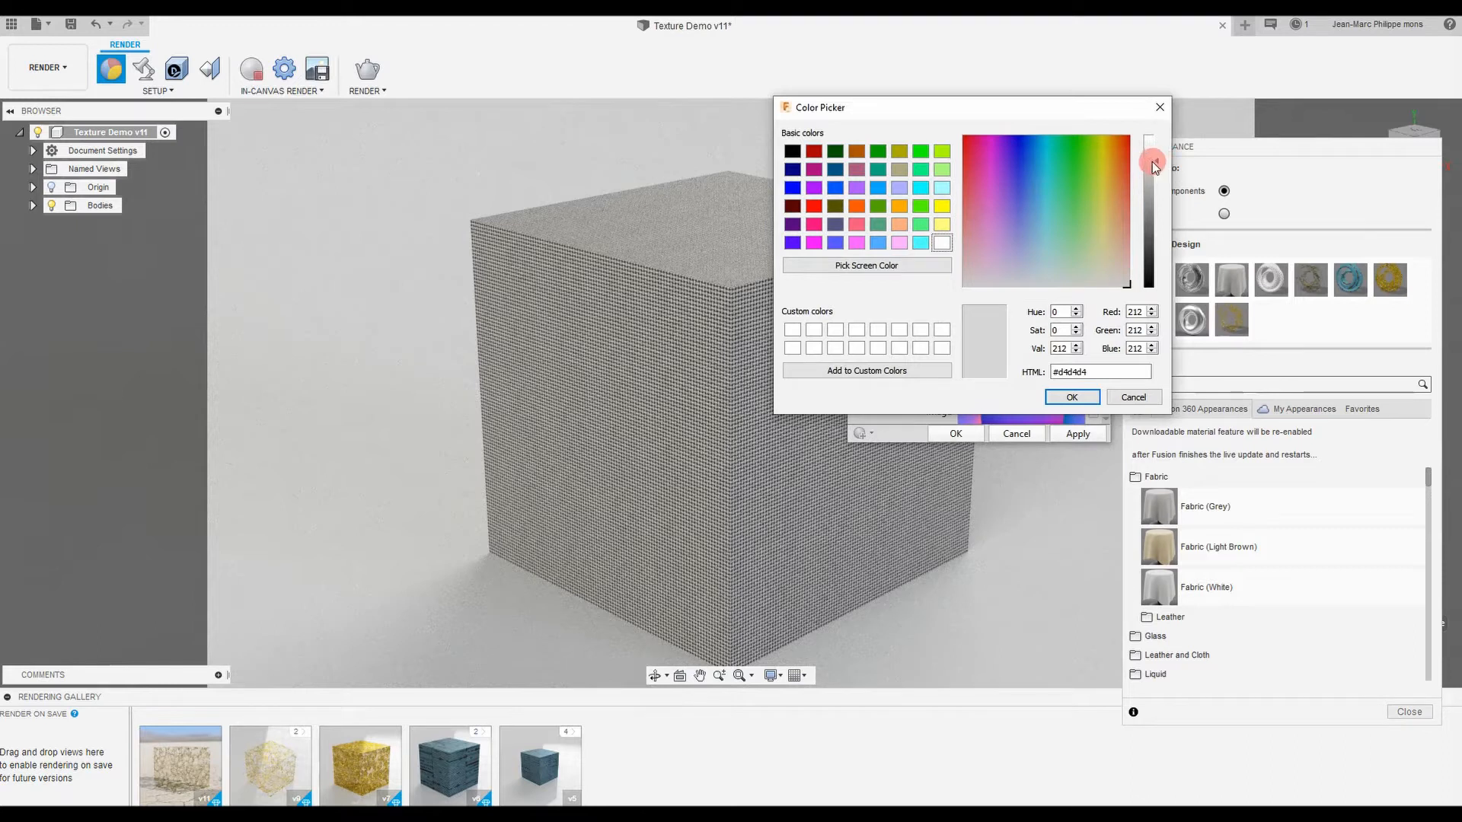
pyautogui.click(1156, 157)
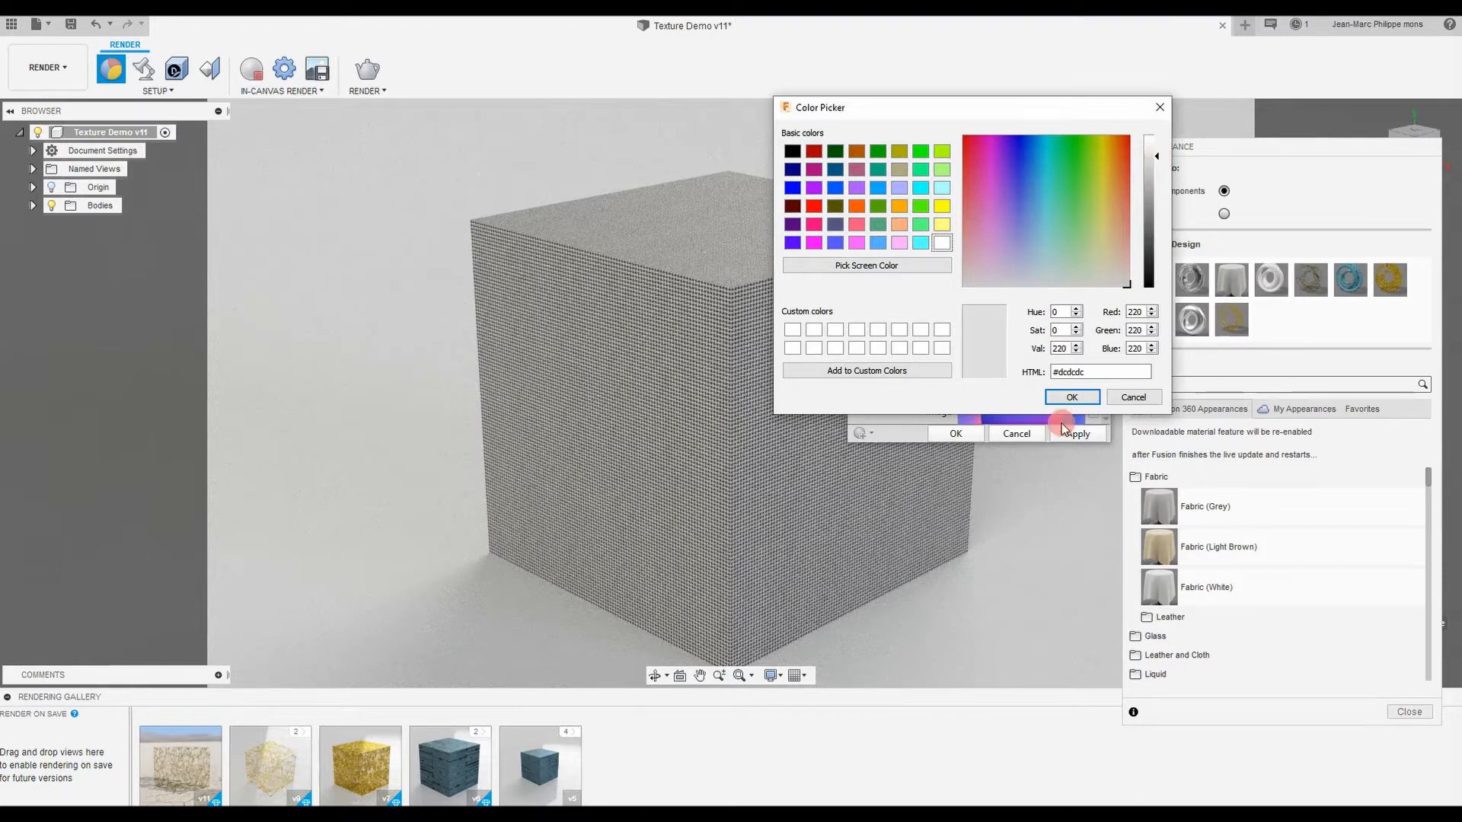
pyautogui.click(1067, 397)
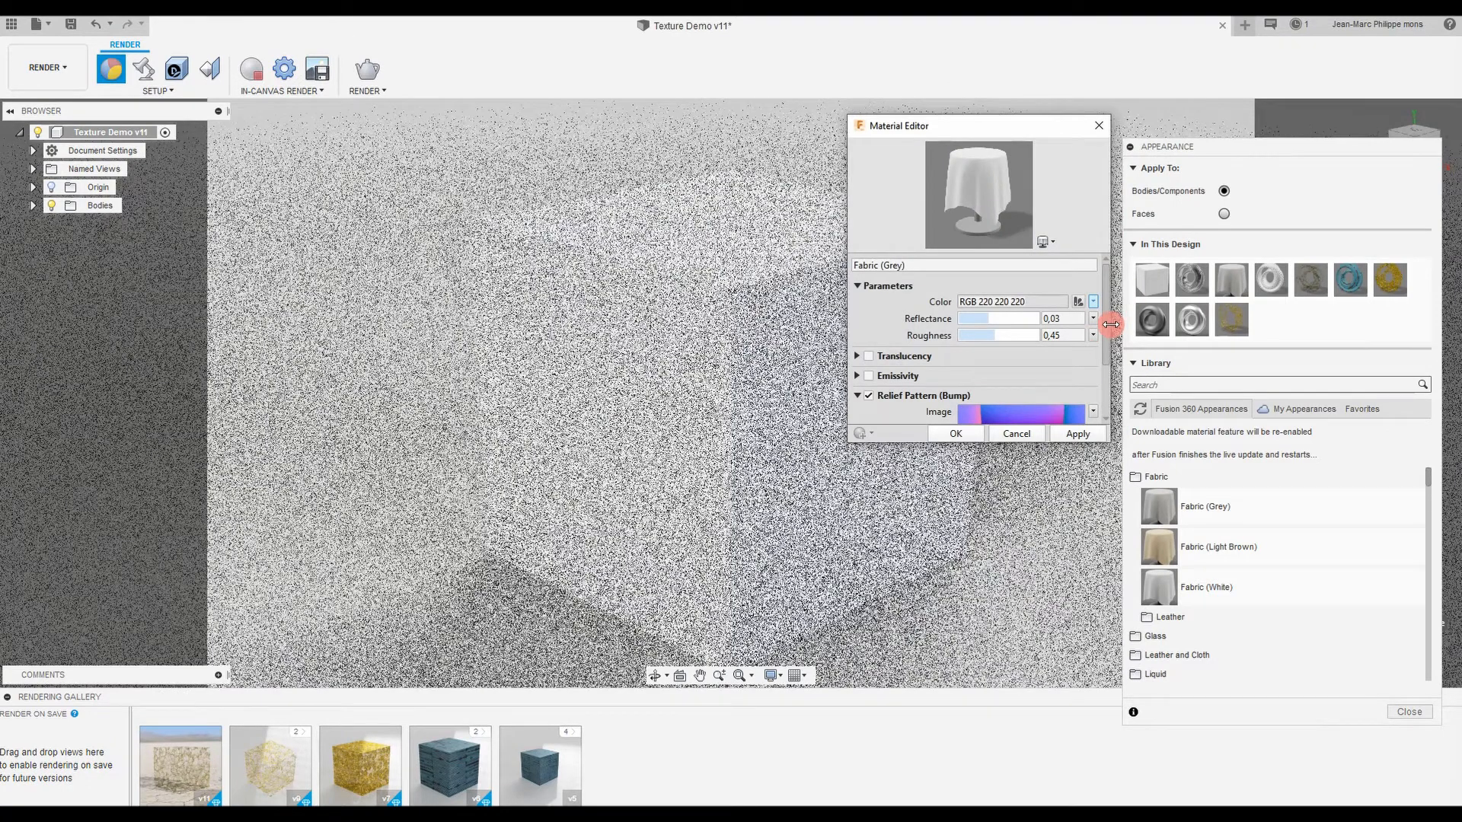
# Load TexturesCom_Metal_Corrugated3_1K_normal from the Texture Demo 1 folder as the relief pattern (bump) image.
pyautogui.moveTo(1104, 347); pyautogui.dragTo(1096, 403)
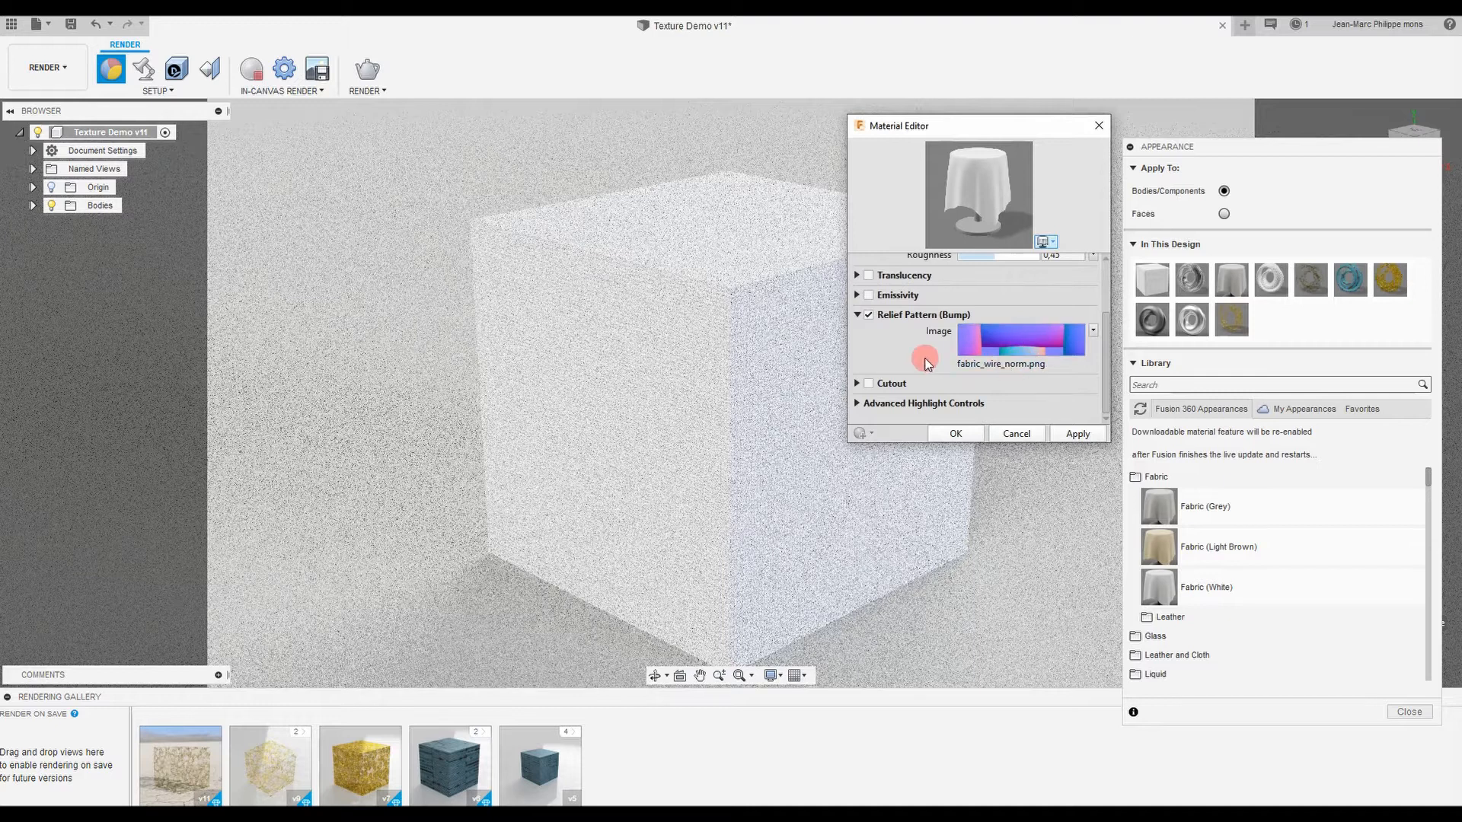
pyautogui.click(1020, 366)
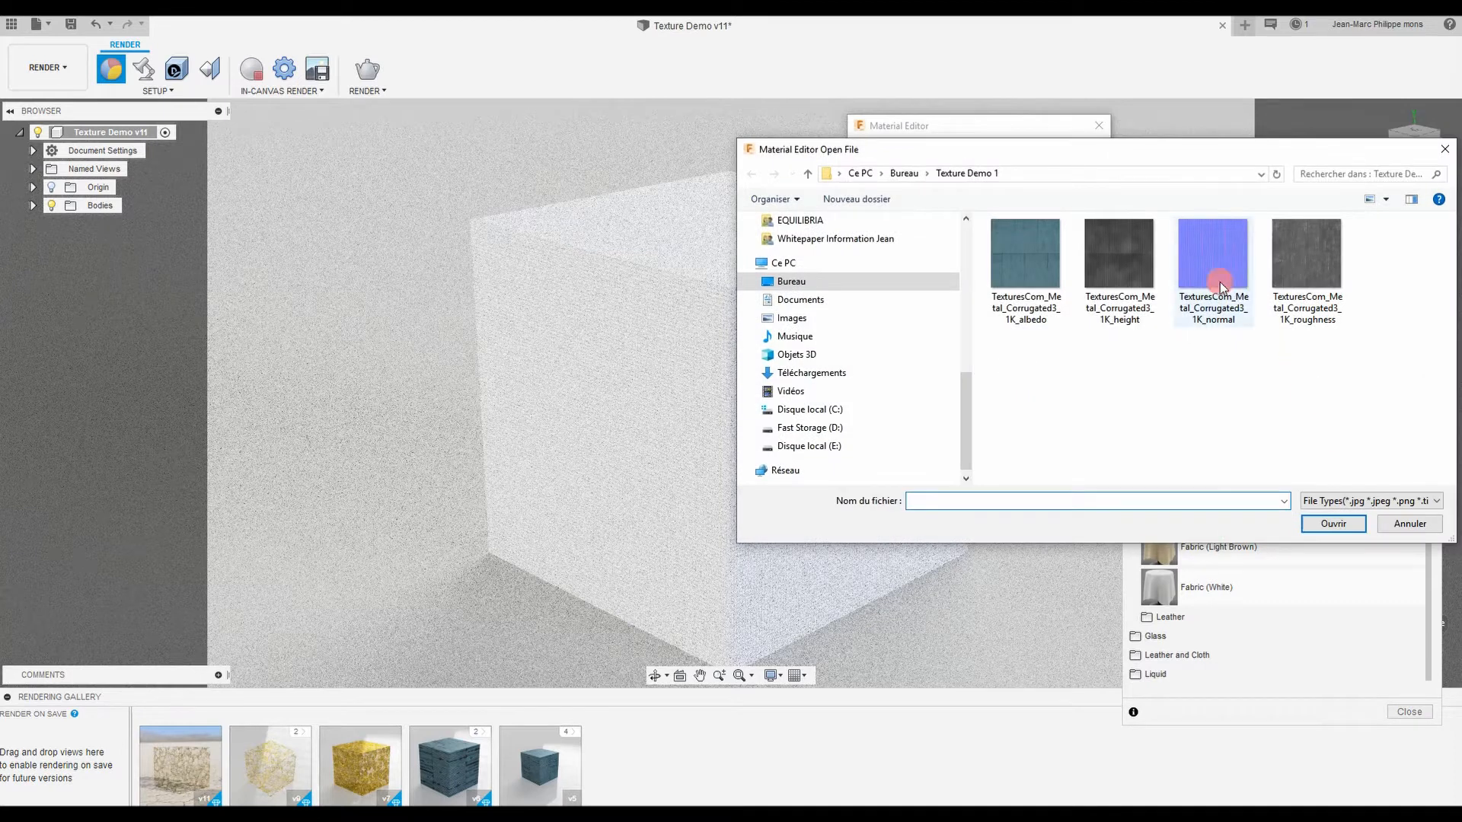
pyautogui.click(1209, 269)
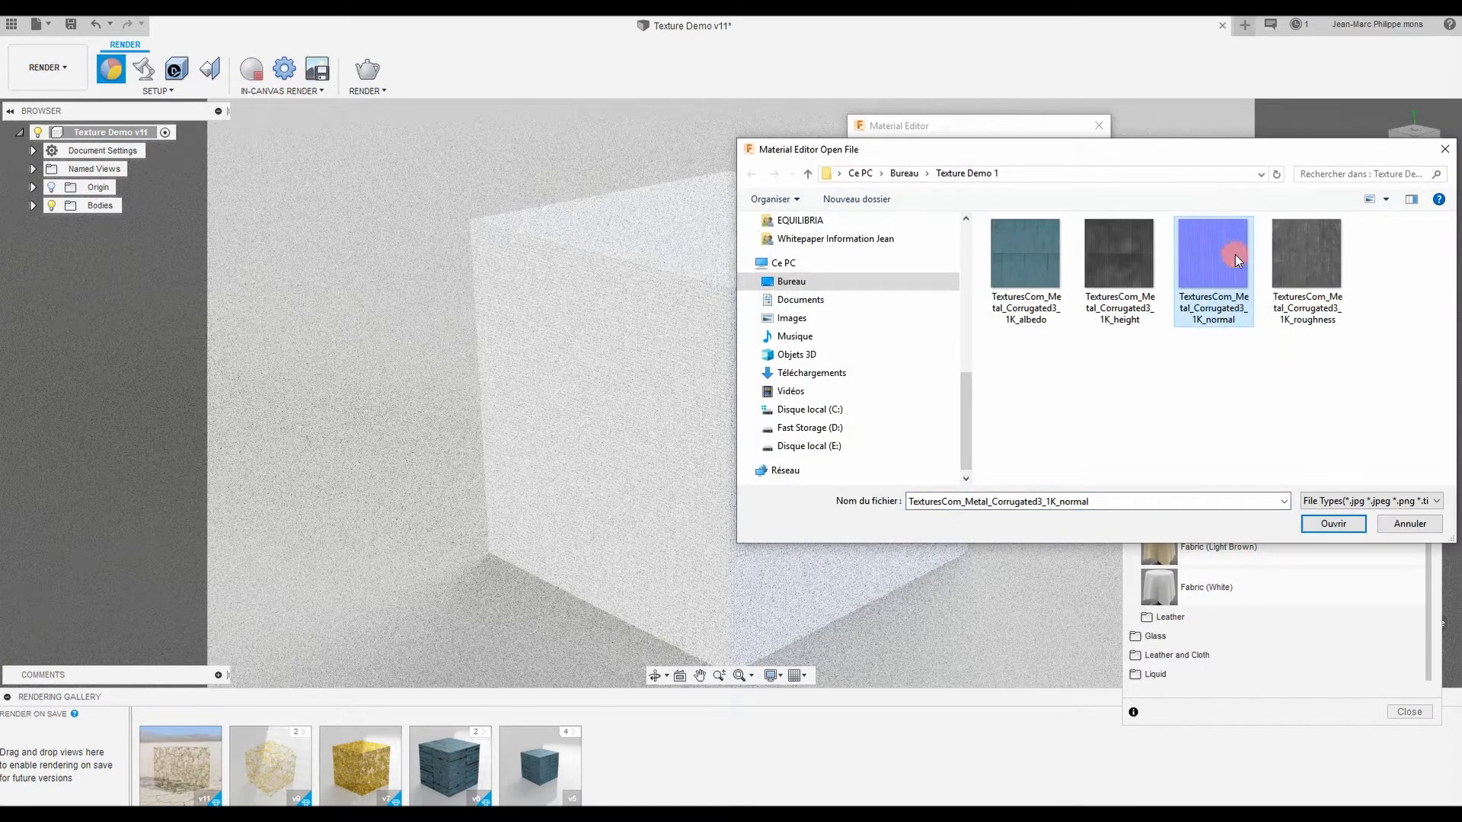
pyautogui.moveTo(1157, 143); pyautogui.dragTo(468, 373)
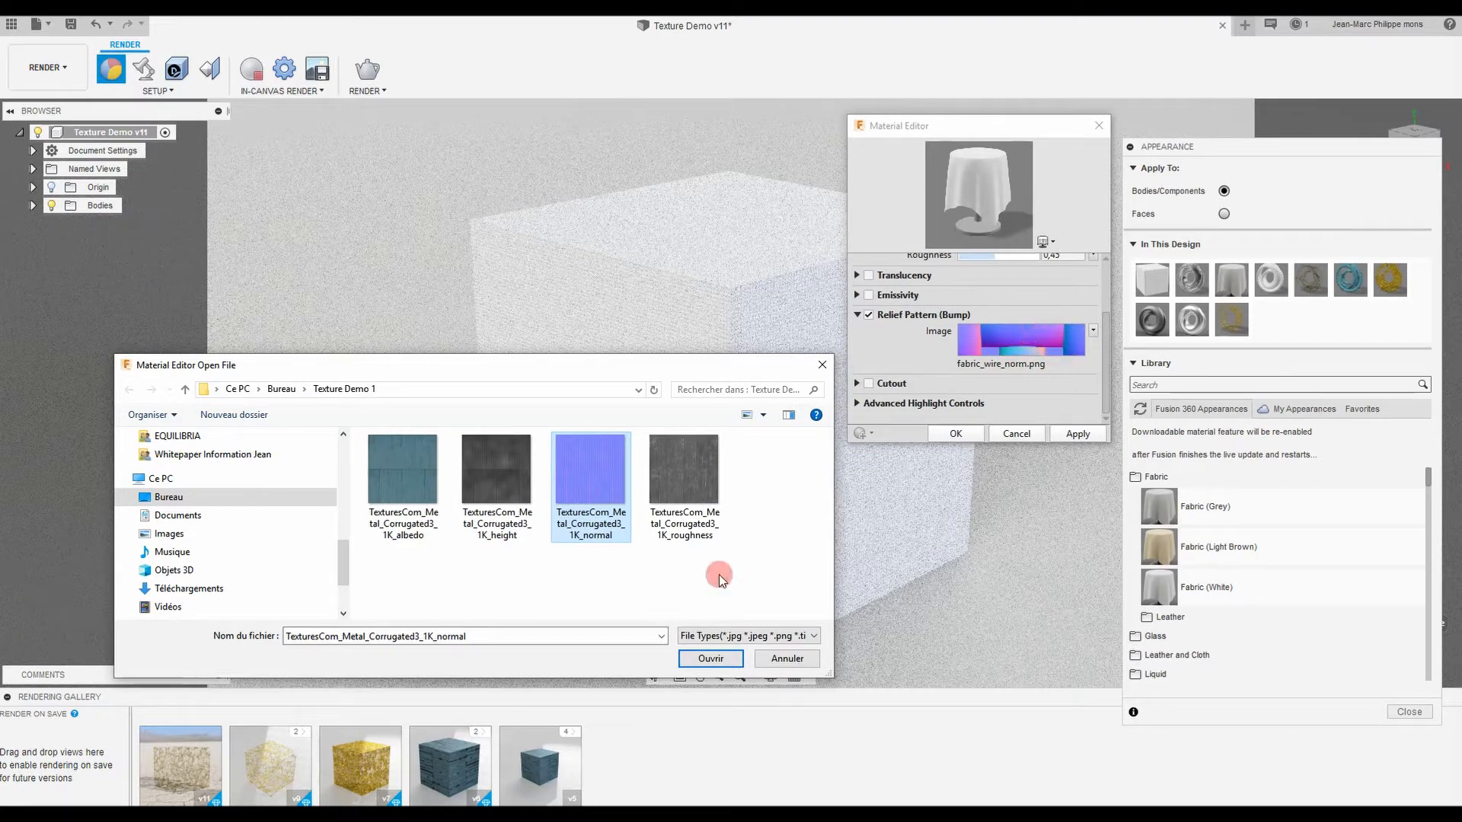
pyautogui.click(707, 659)
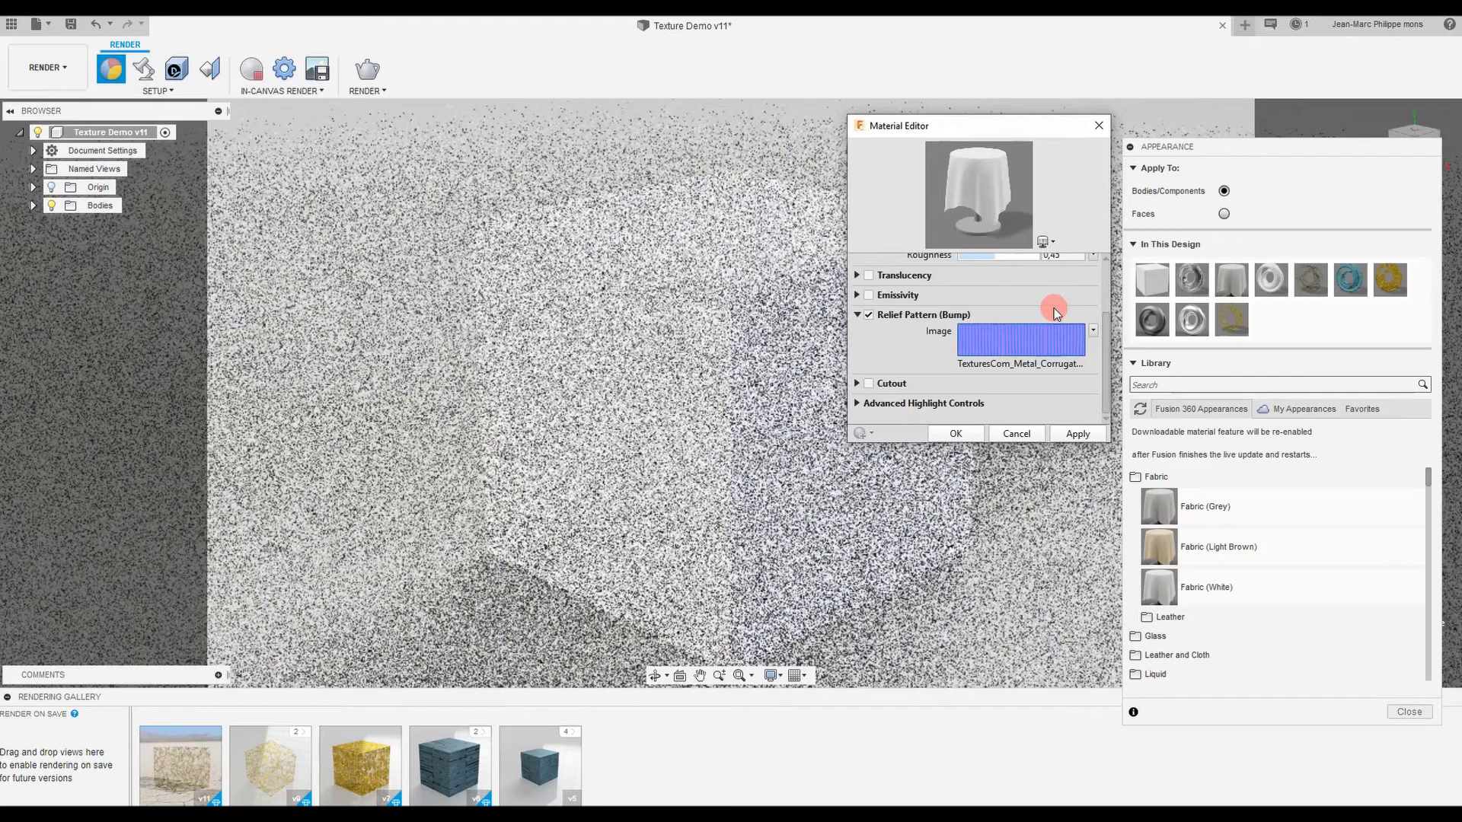
# Edit the relief pattern image to link its texture transforms and set the depth amount to 1.55.
pyautogui.moveTo(1068, 335)
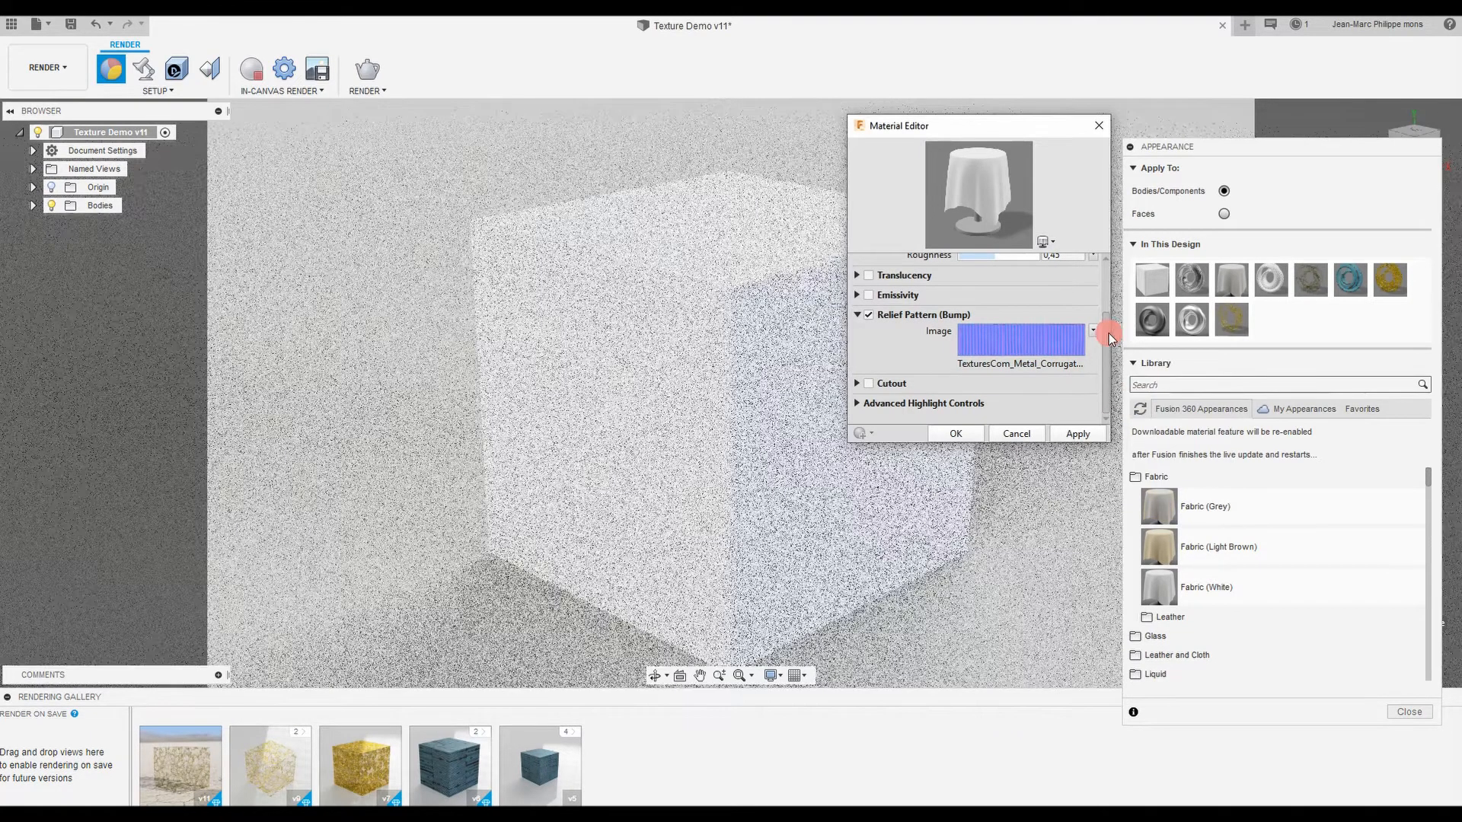
pyautogui.click(1094, 331)
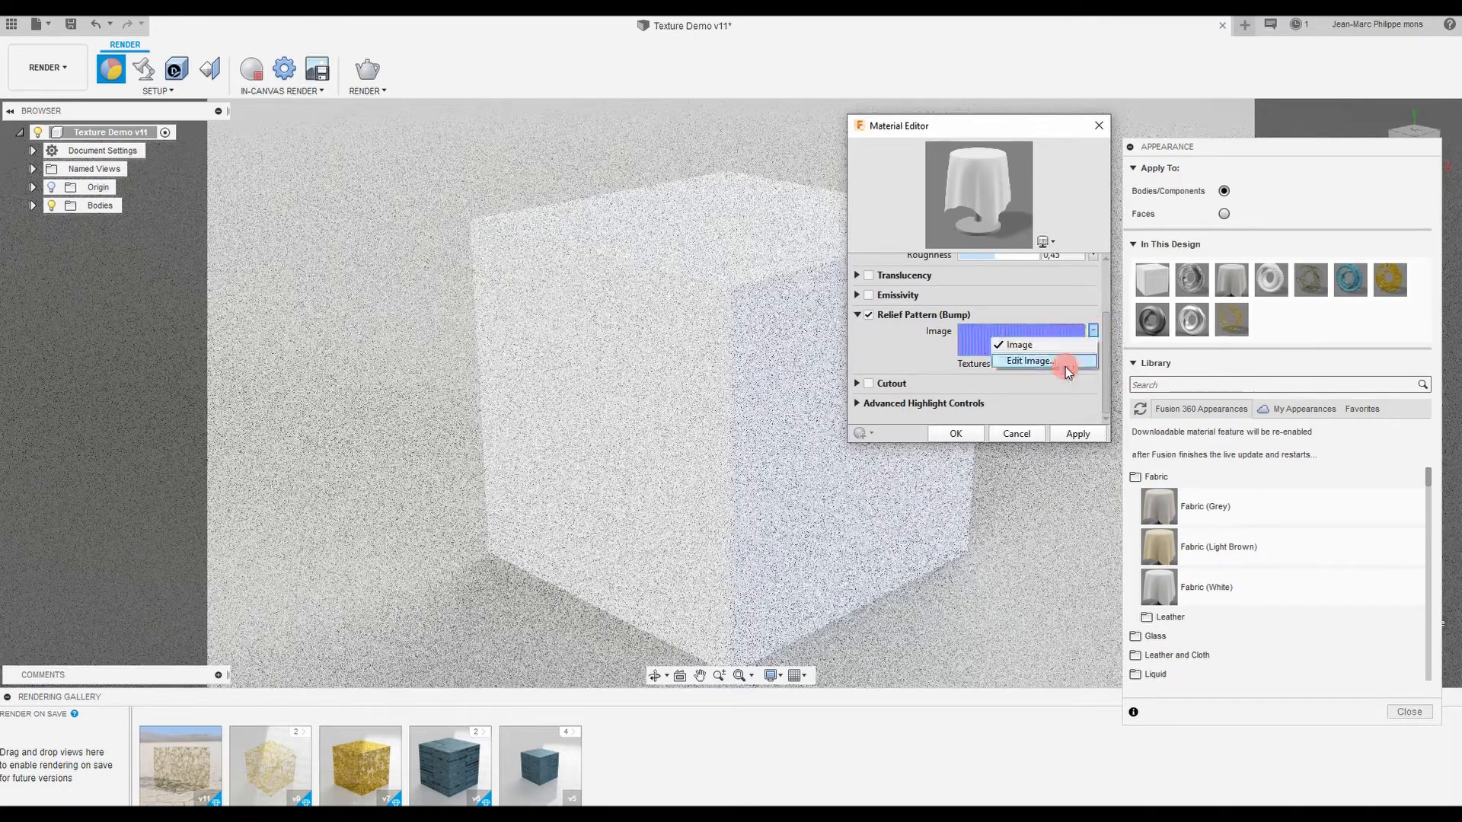
pyautogui.click(1060, 369)
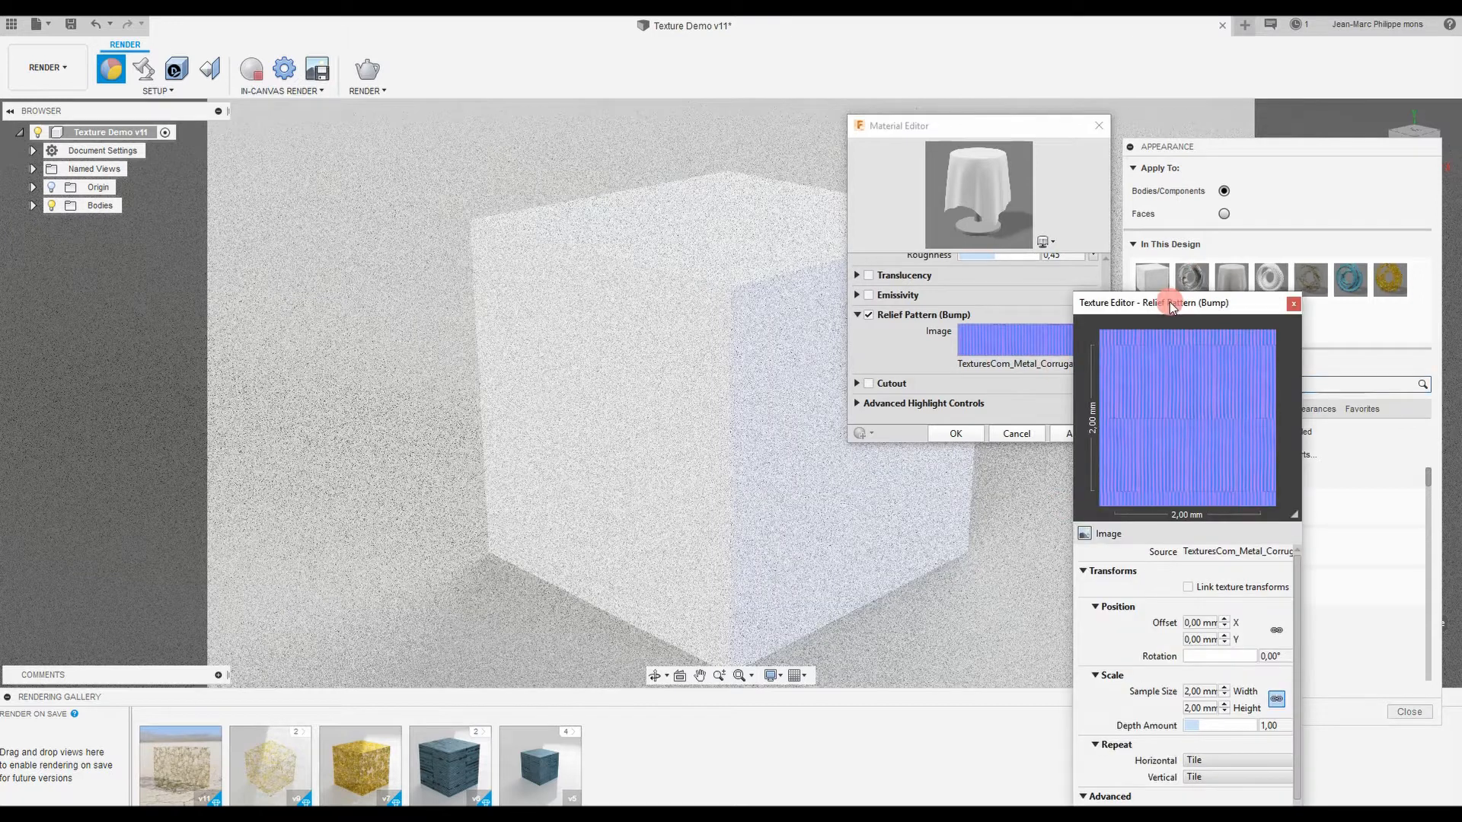
pyautogui.moveTo(1165, 303); pyautogui.dragTo(1170, 74)
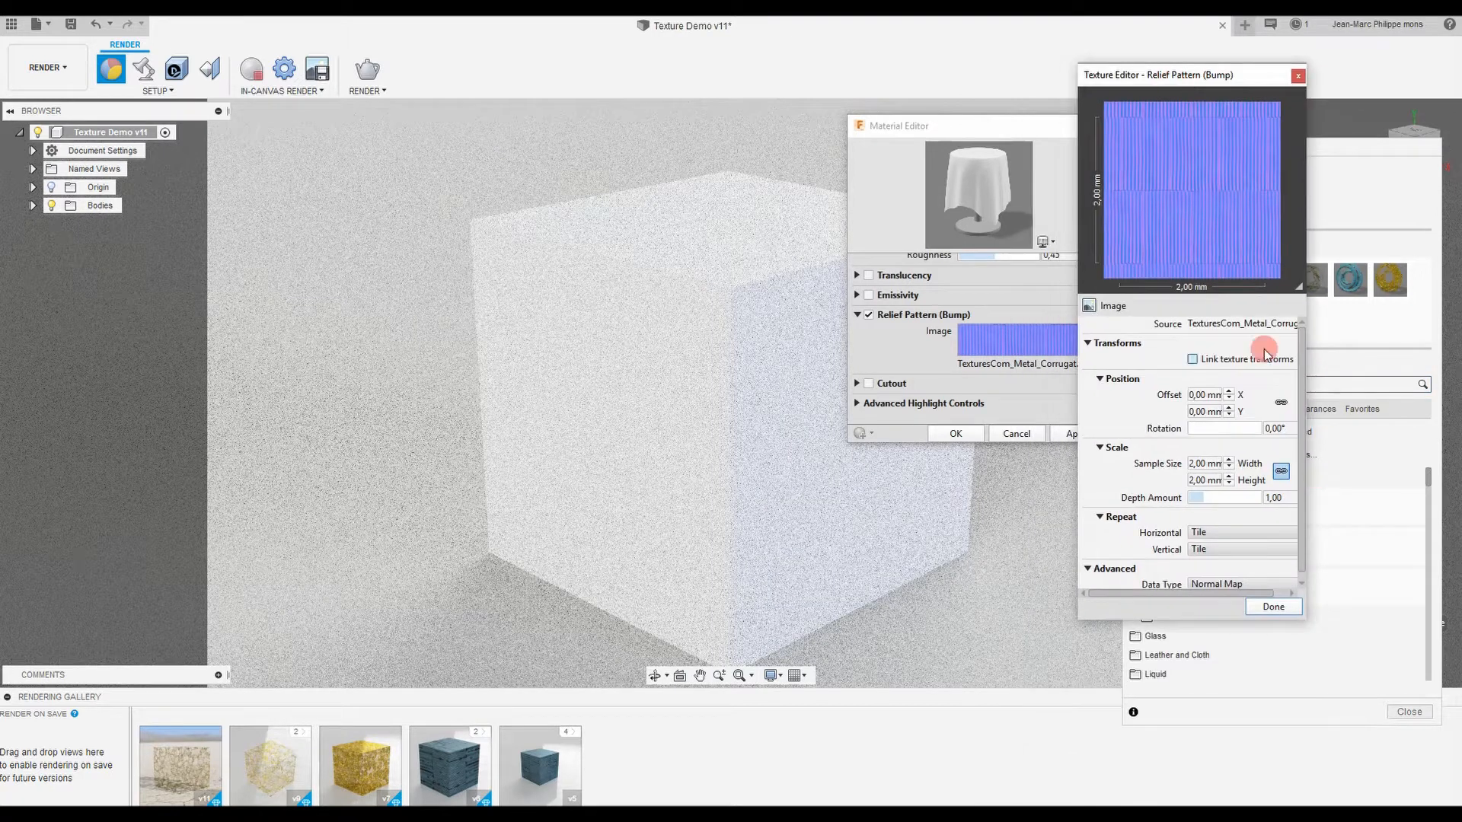
pyautogui.click(1192, 359)
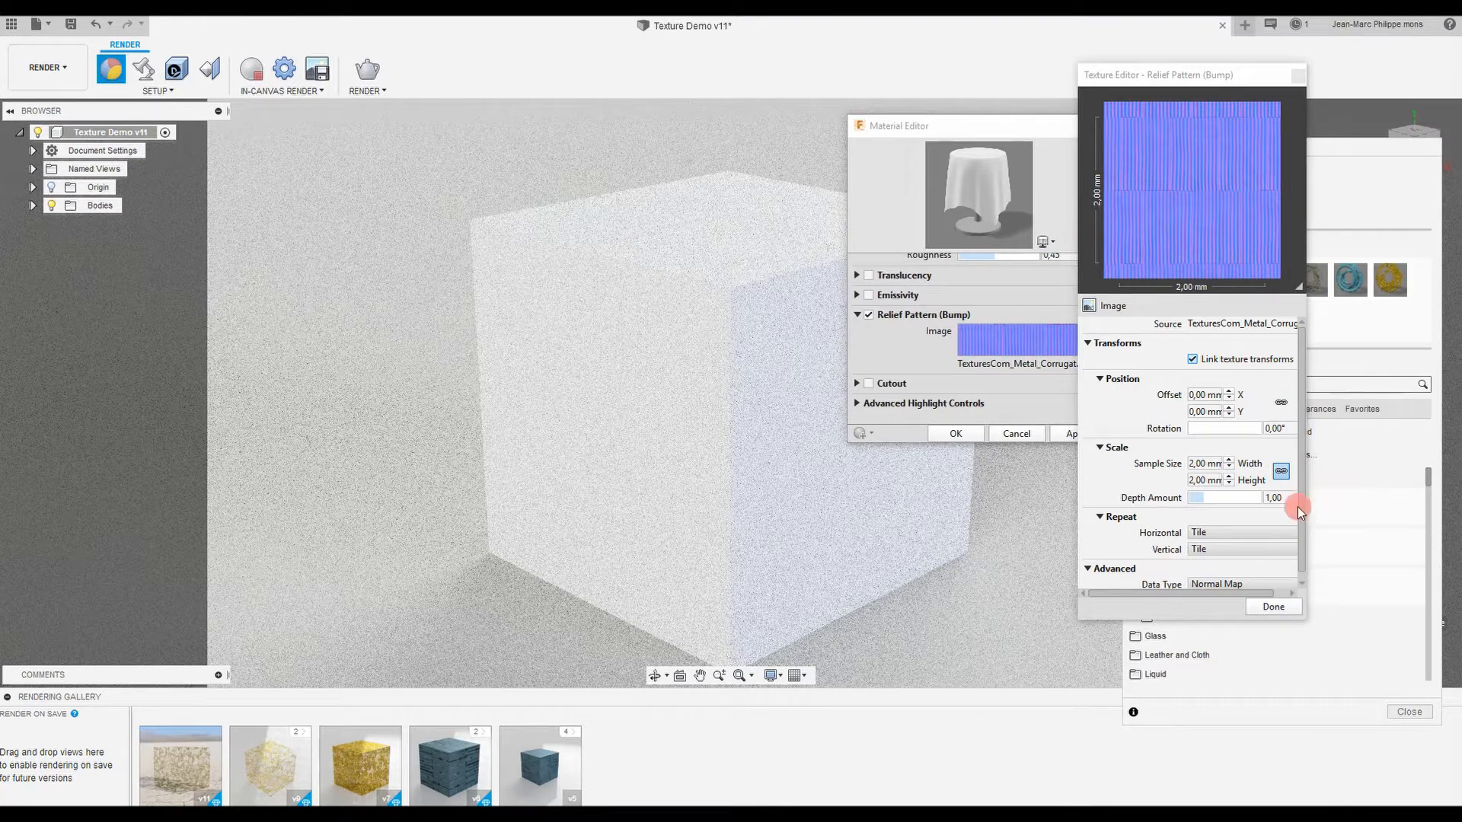
pyautogui.moveTo(1224, 500); pyautogui.dragTo(1211, 498)
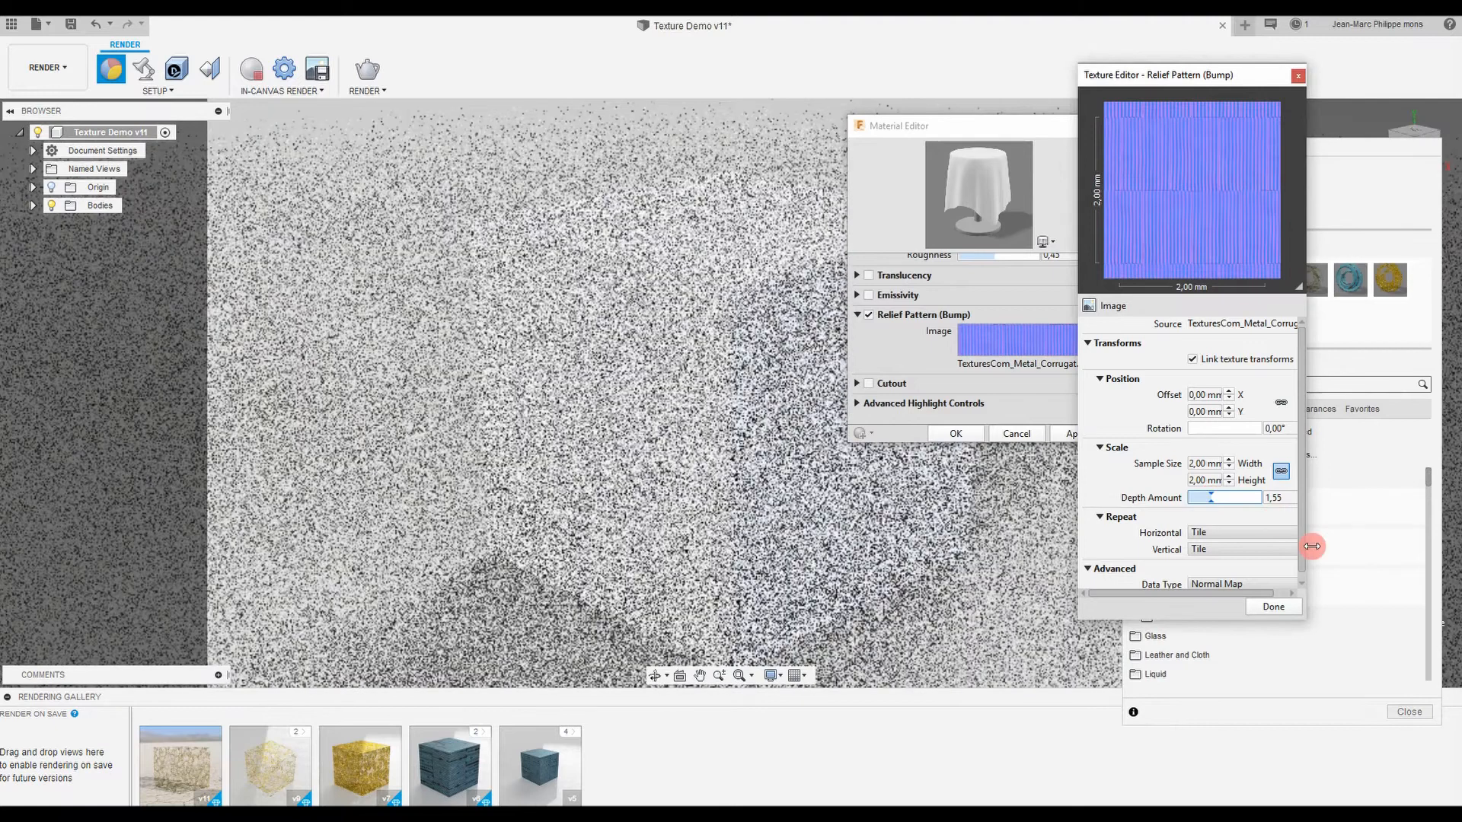
pyautogui.click(1287, 607)
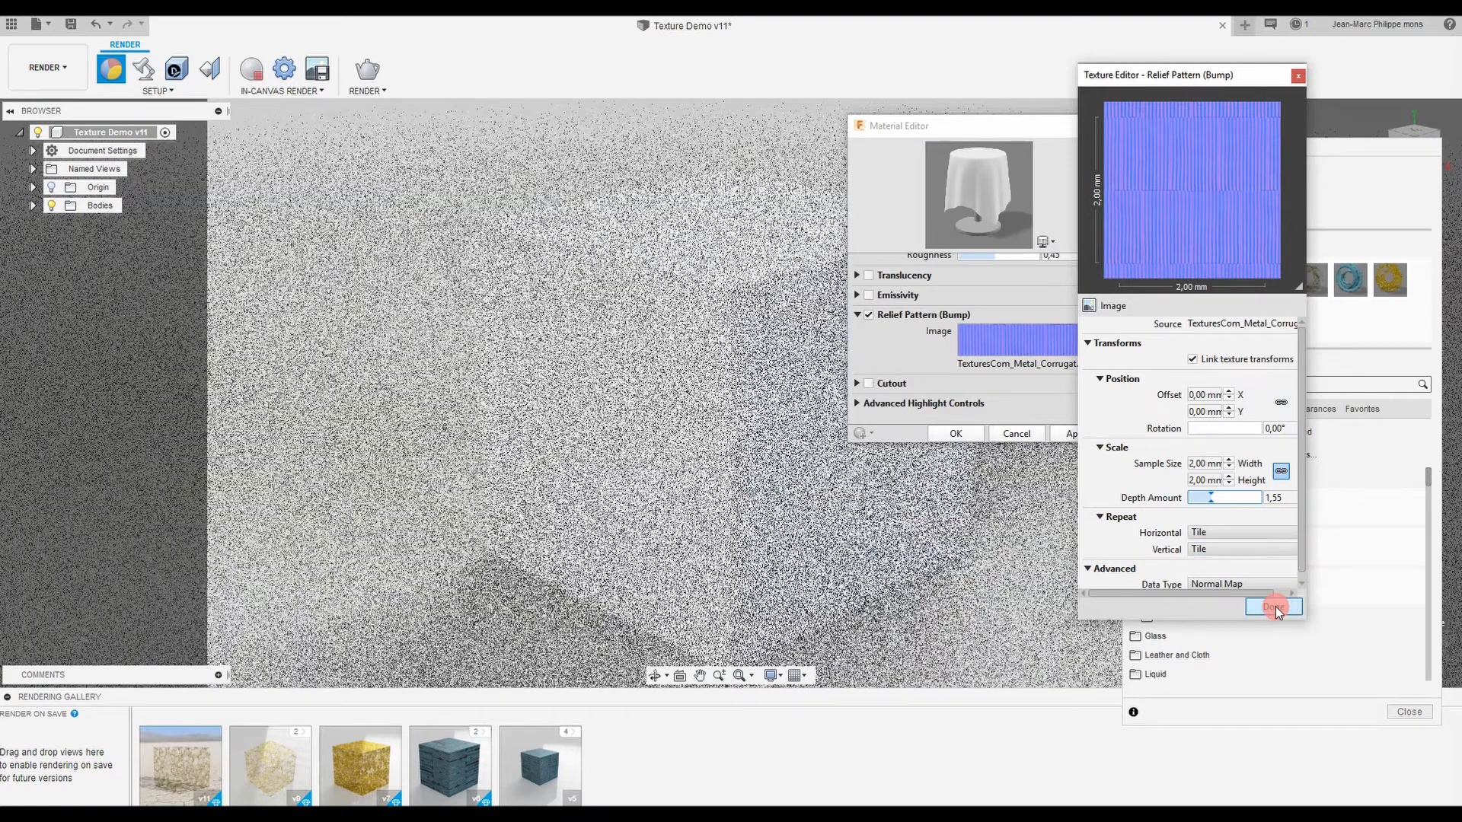
pyautogui.click(1275, 608)
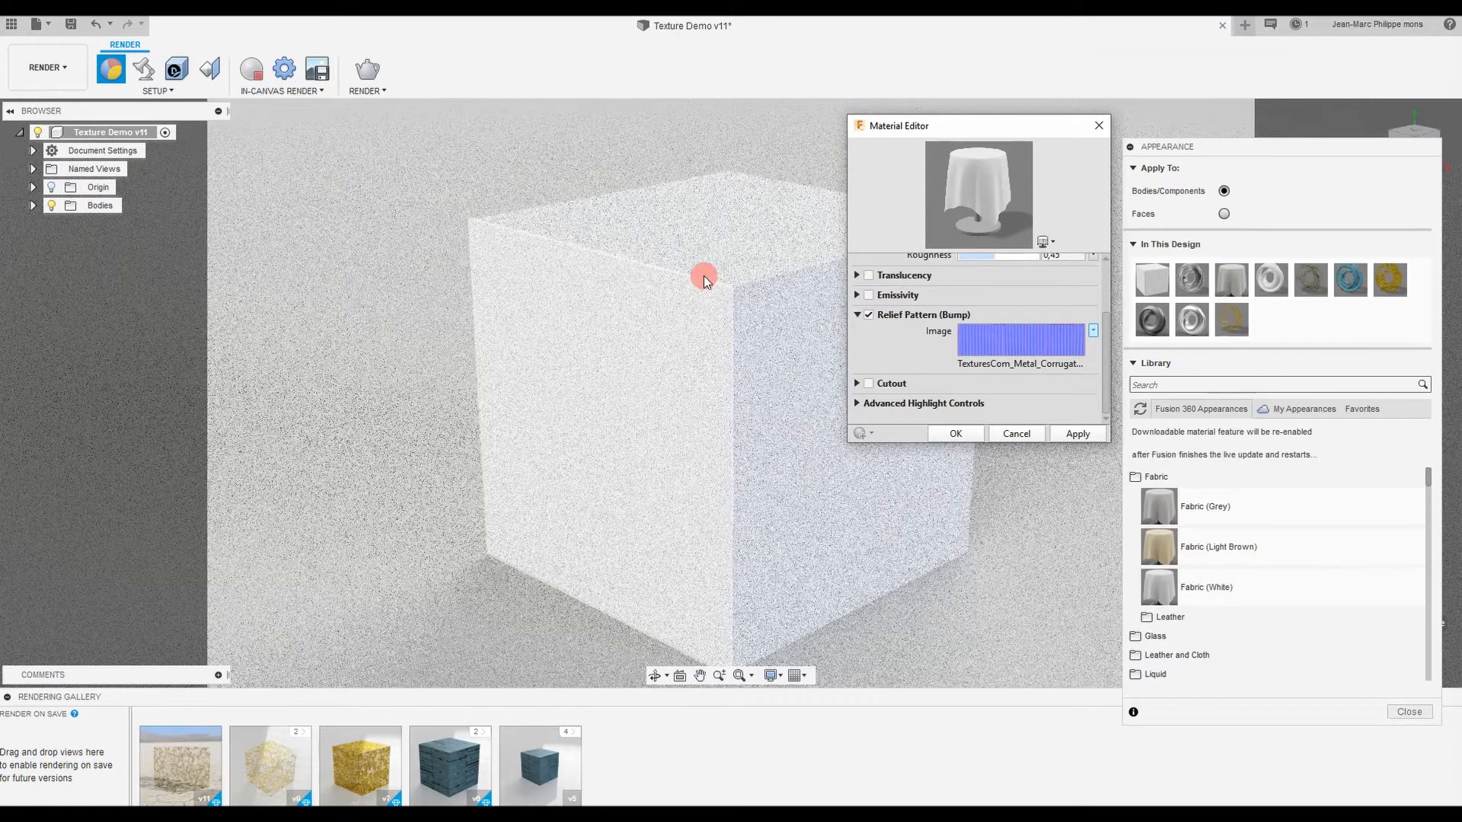
# Rename the material as "Ondulated Steeel Material", apply the changes and close the Material Editor.
pyautogui.moveTo(1106, 365); pyautogui.dragTo(1108, 295)
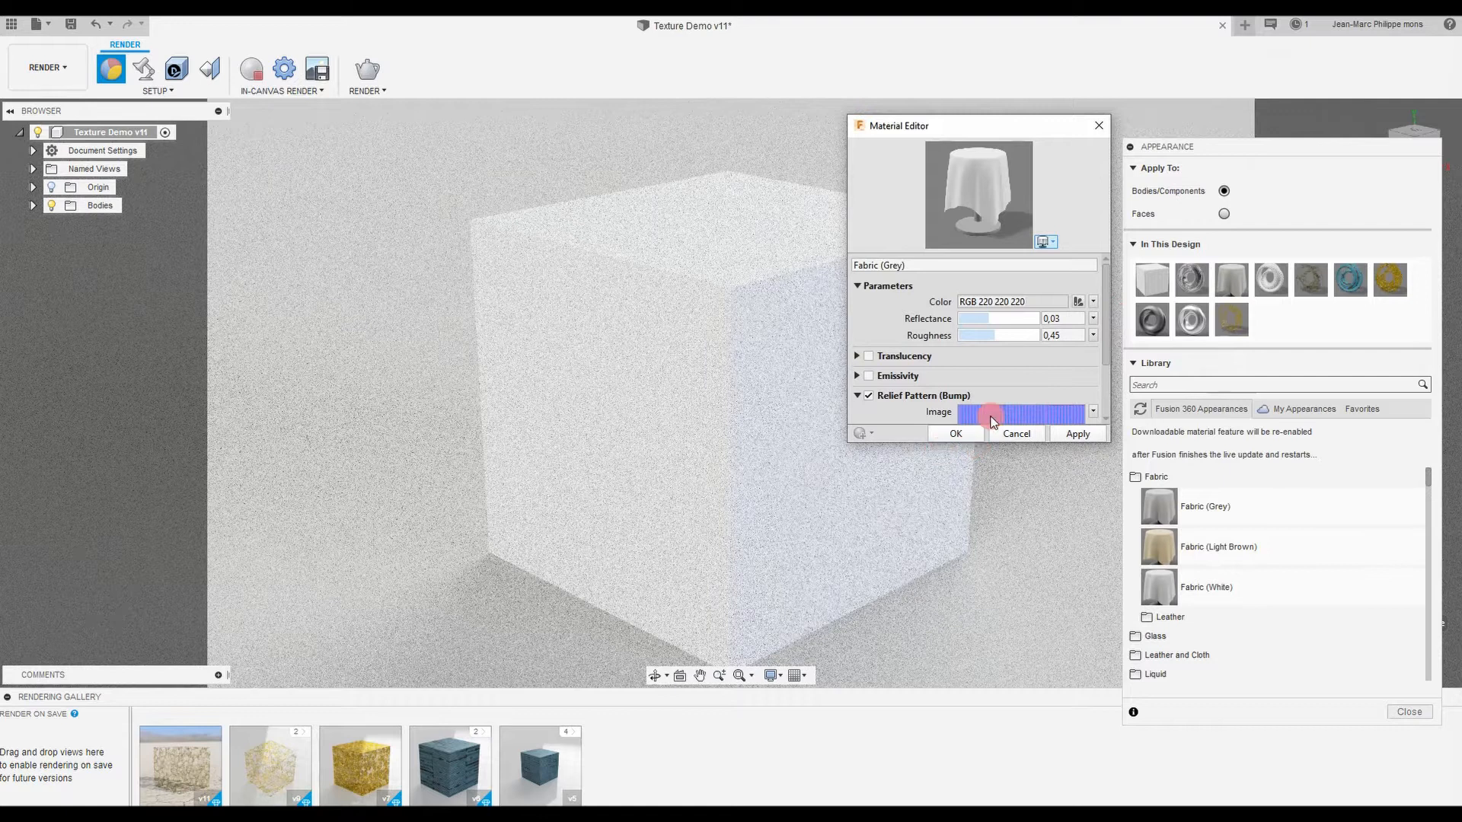
pyautogui.click(930, 265)
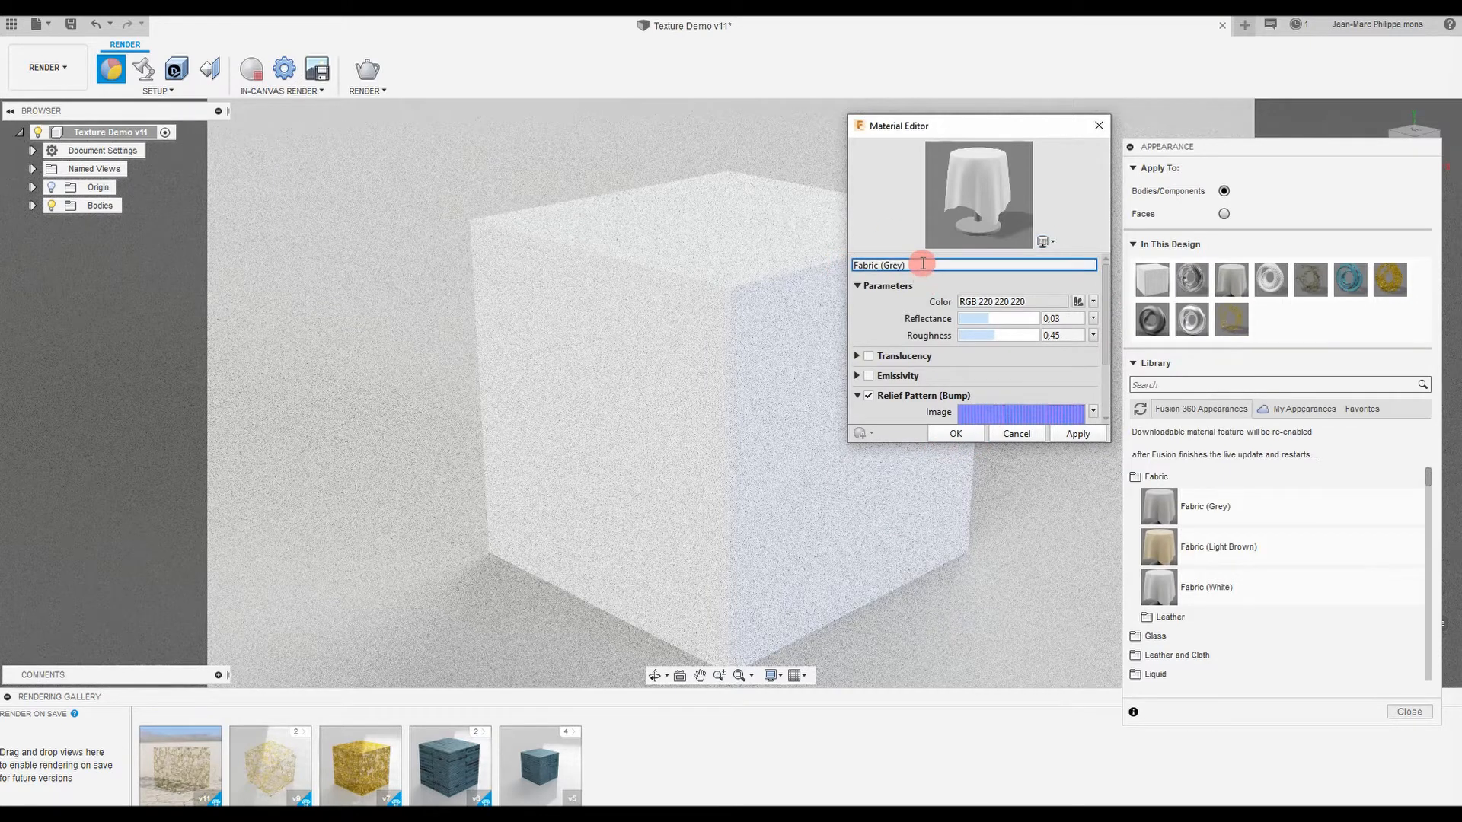
pyautogui.moveTo(923, 264); pyautogui.dragTo(842, 264)
pyautogui.write('O')
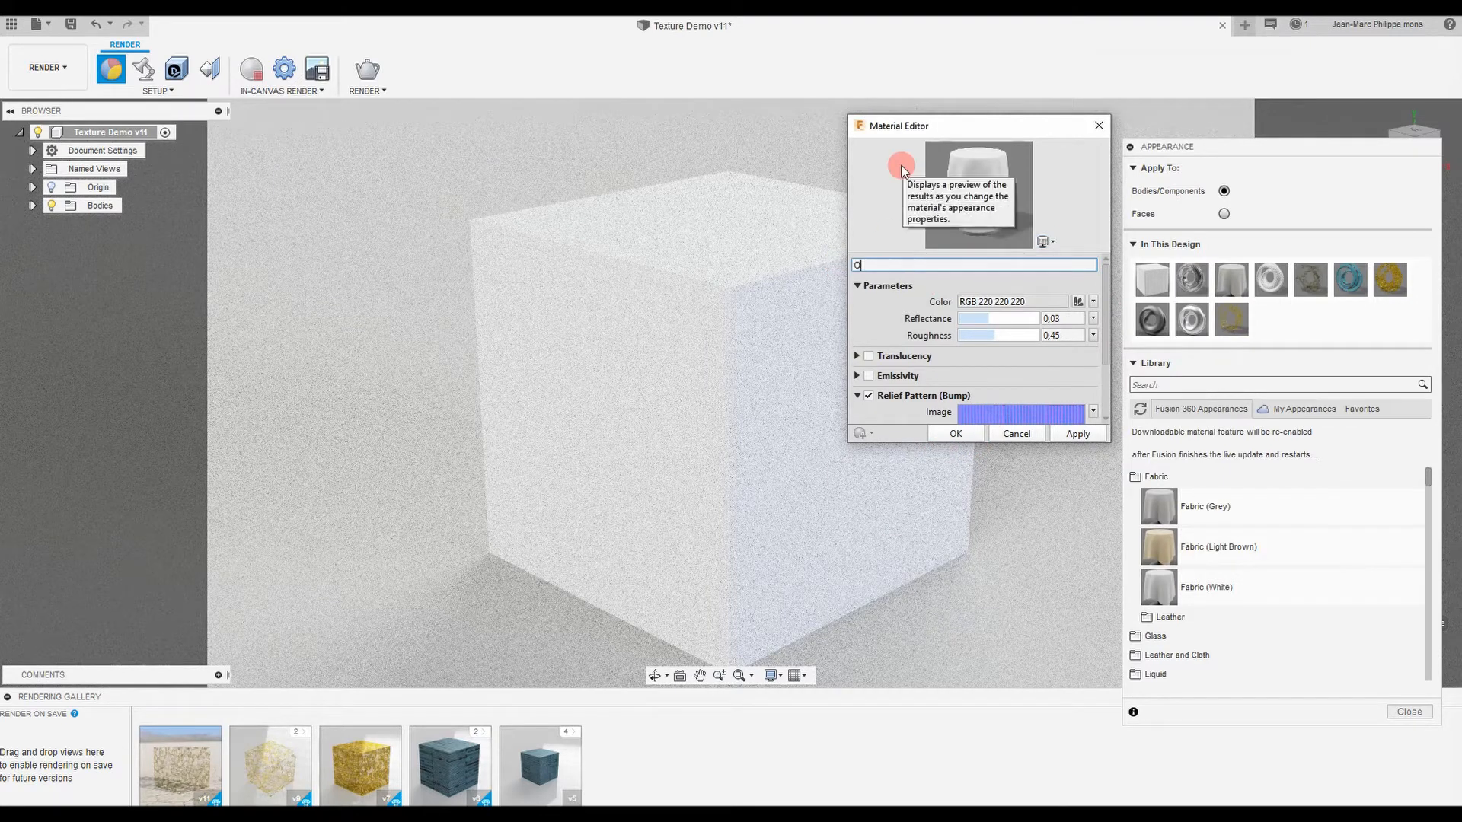
pyautogui.write('ndulated ')
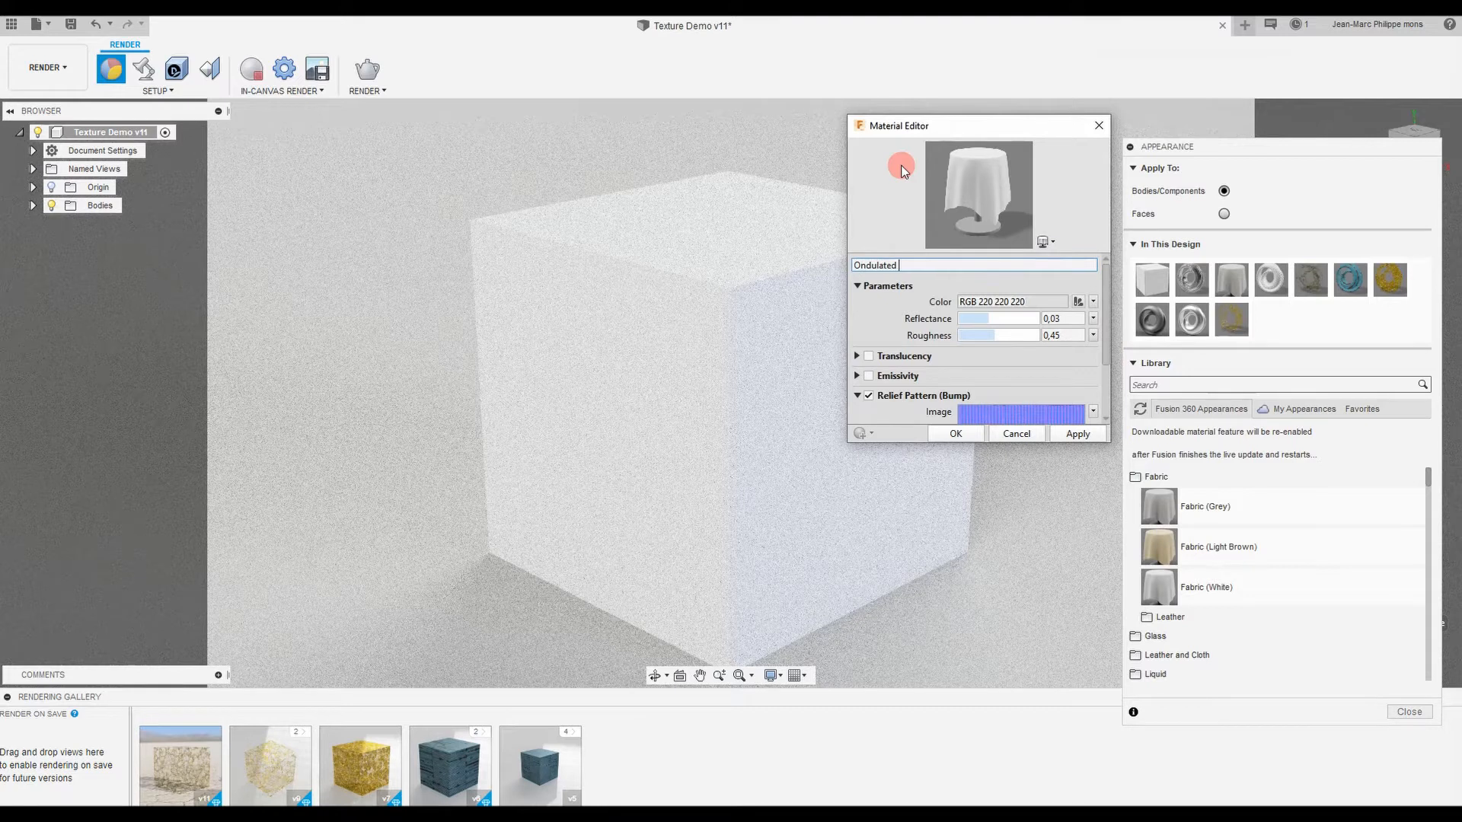
pyautogui.write('Steel Material')
pyautogui.click(1076, 434)
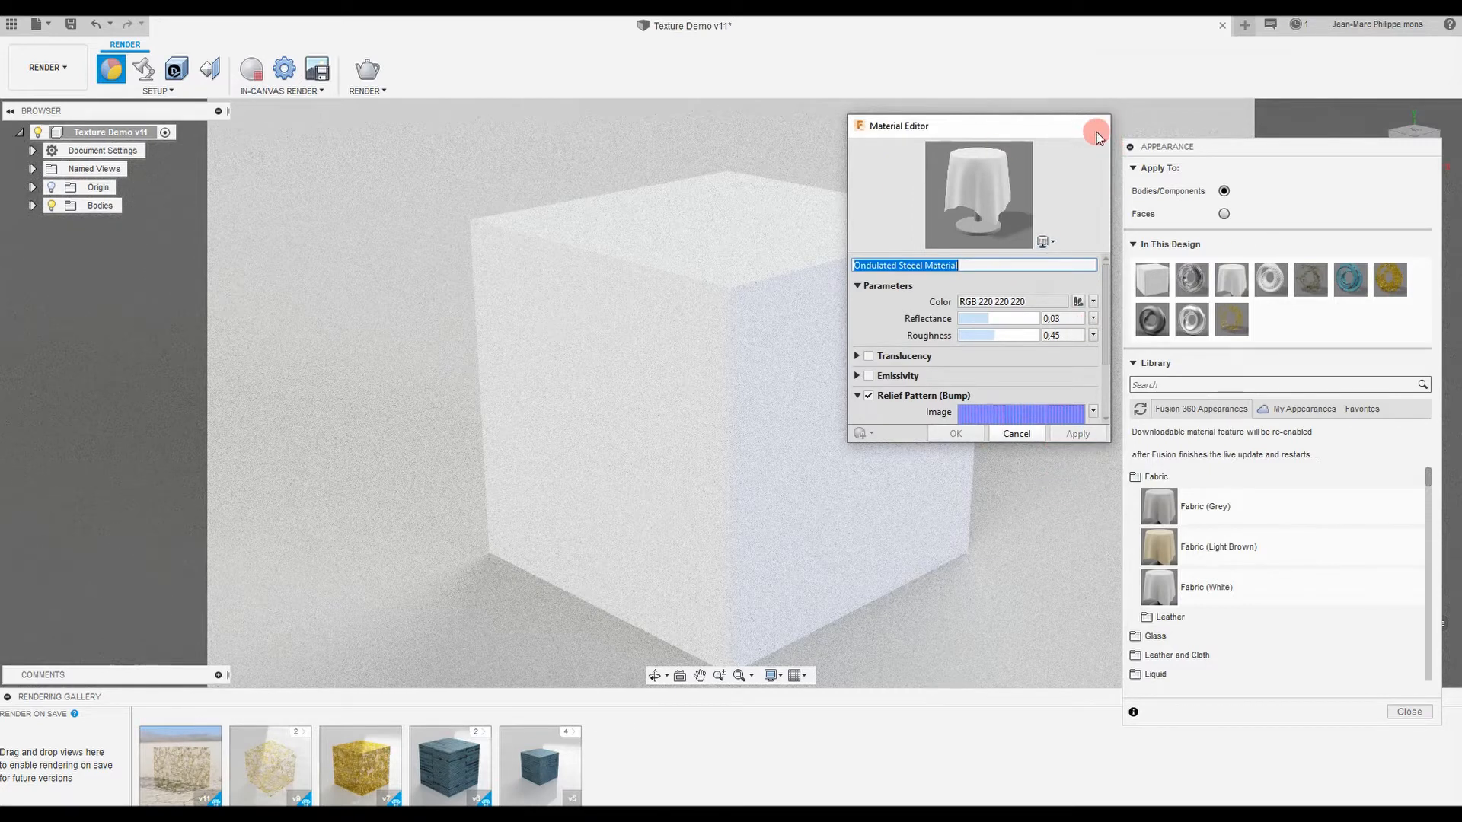
pyautogui.click(1097, 133)
# Set the Ondulated Steeel Material's texture scale to 64 and close its quick settings.
pyautogui.doubleClick(1224, 280)
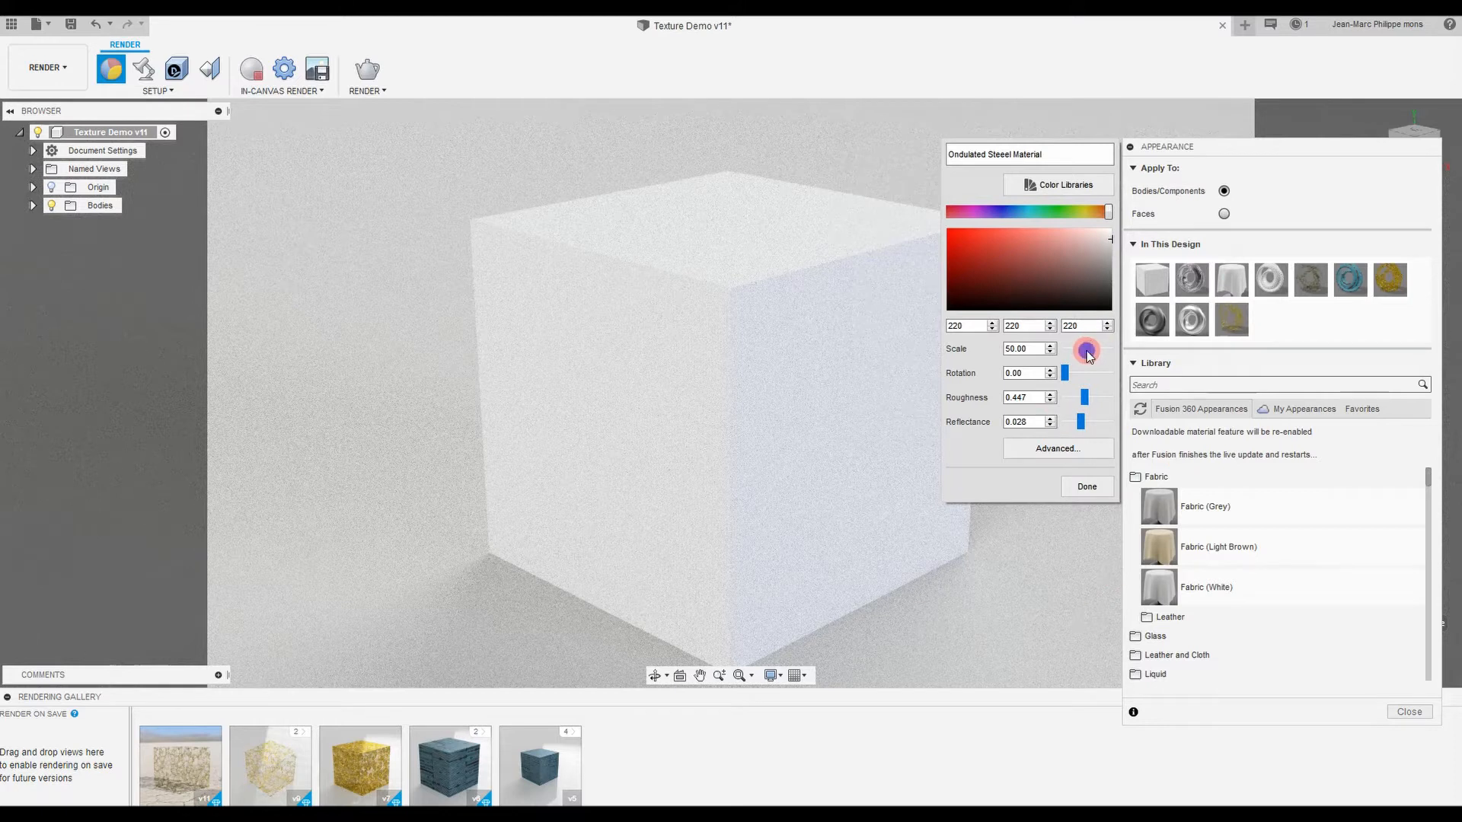
pyautogui.moveTo(1086, 351); pyautogui.dragTo(1094, 357)
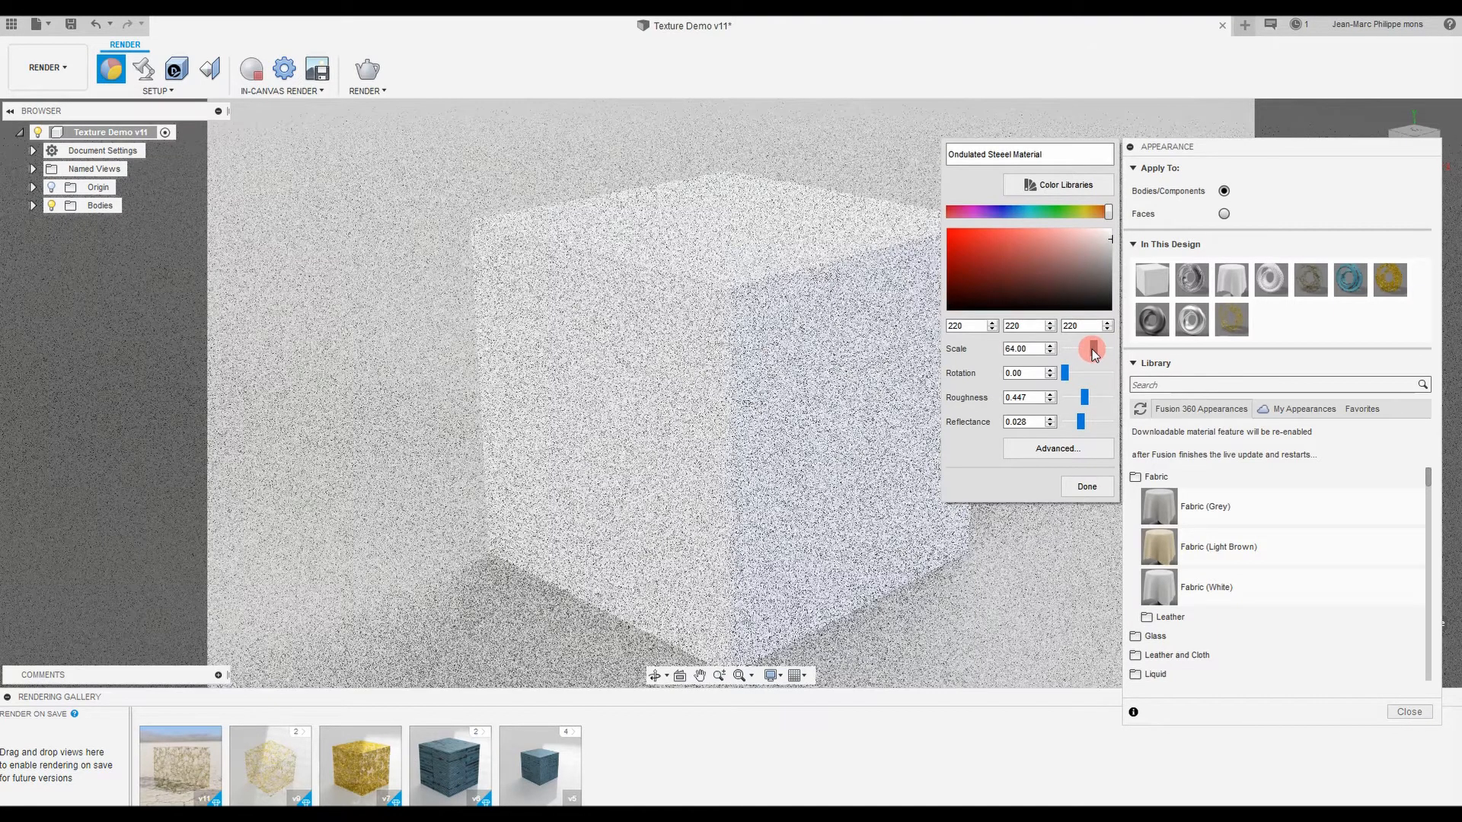
pyautogui.click(242, 70)
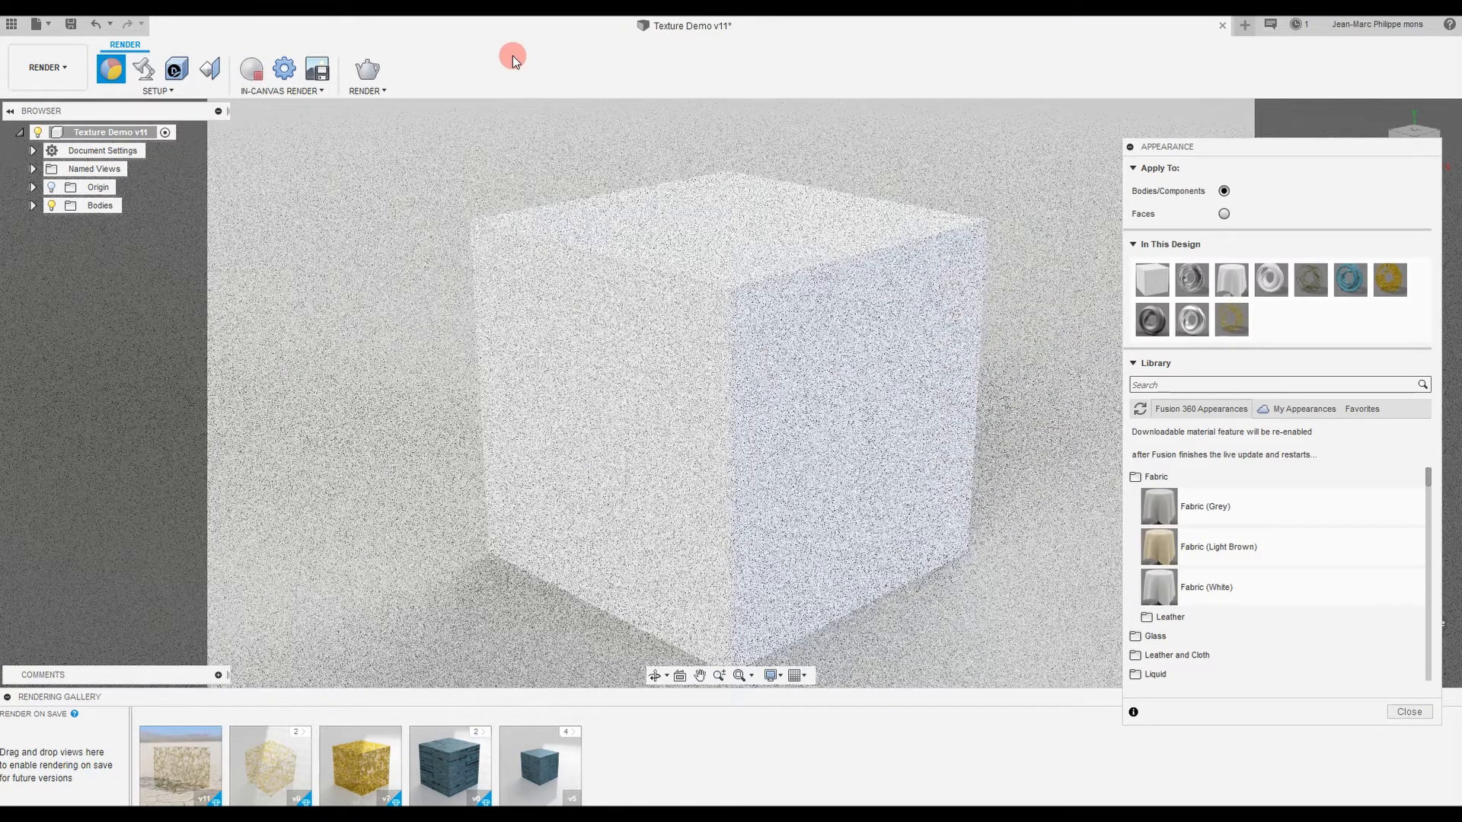
# Set the Ondulated Steeel Material's texture scale to 81 and its color to RGB 249, 227, 147.
pyautogui.click(1085, 353)
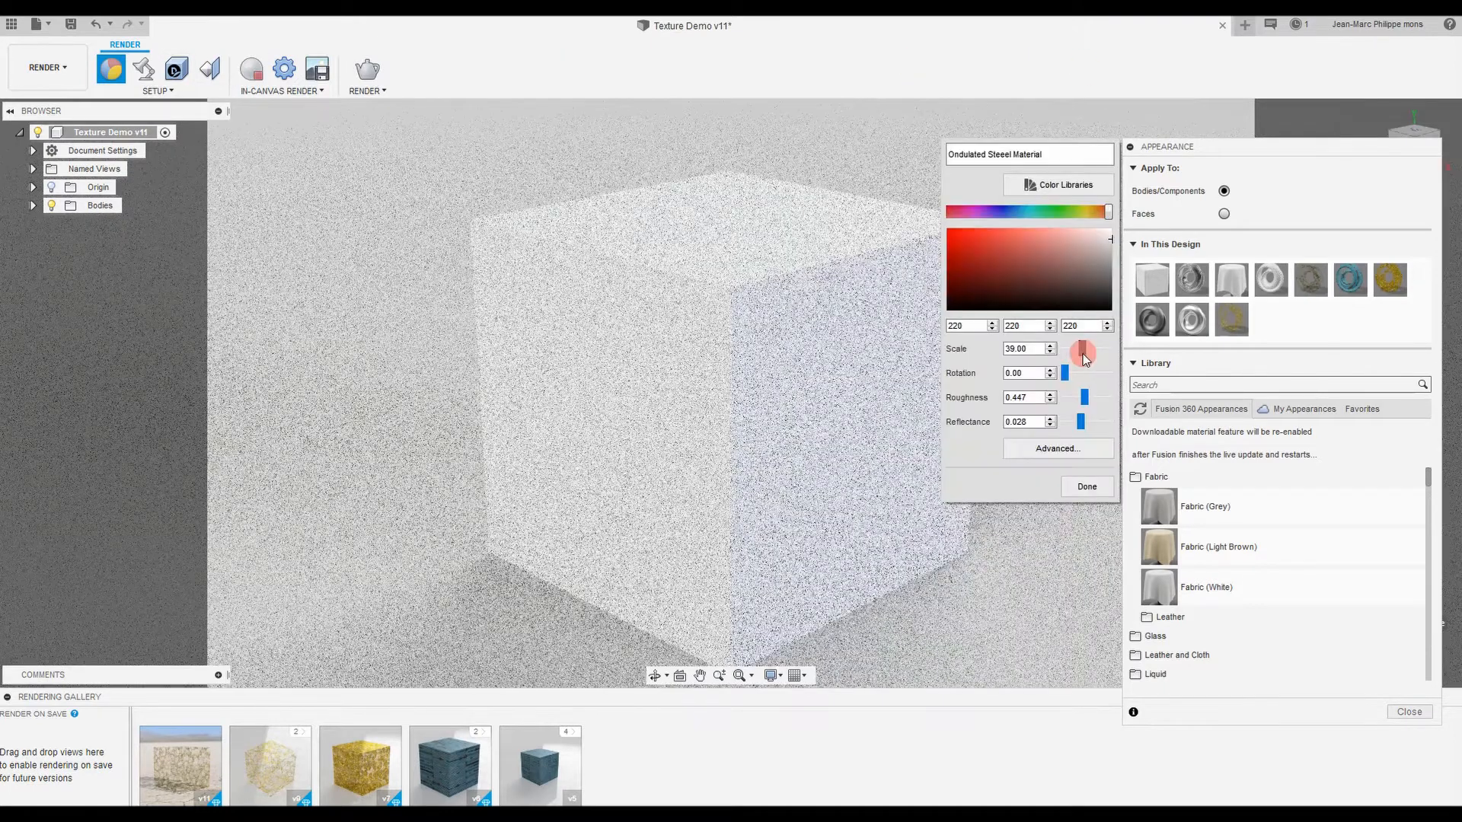
pyautogui.moveTo(1084, 352); pyautogui.dragTo(1106, 352)
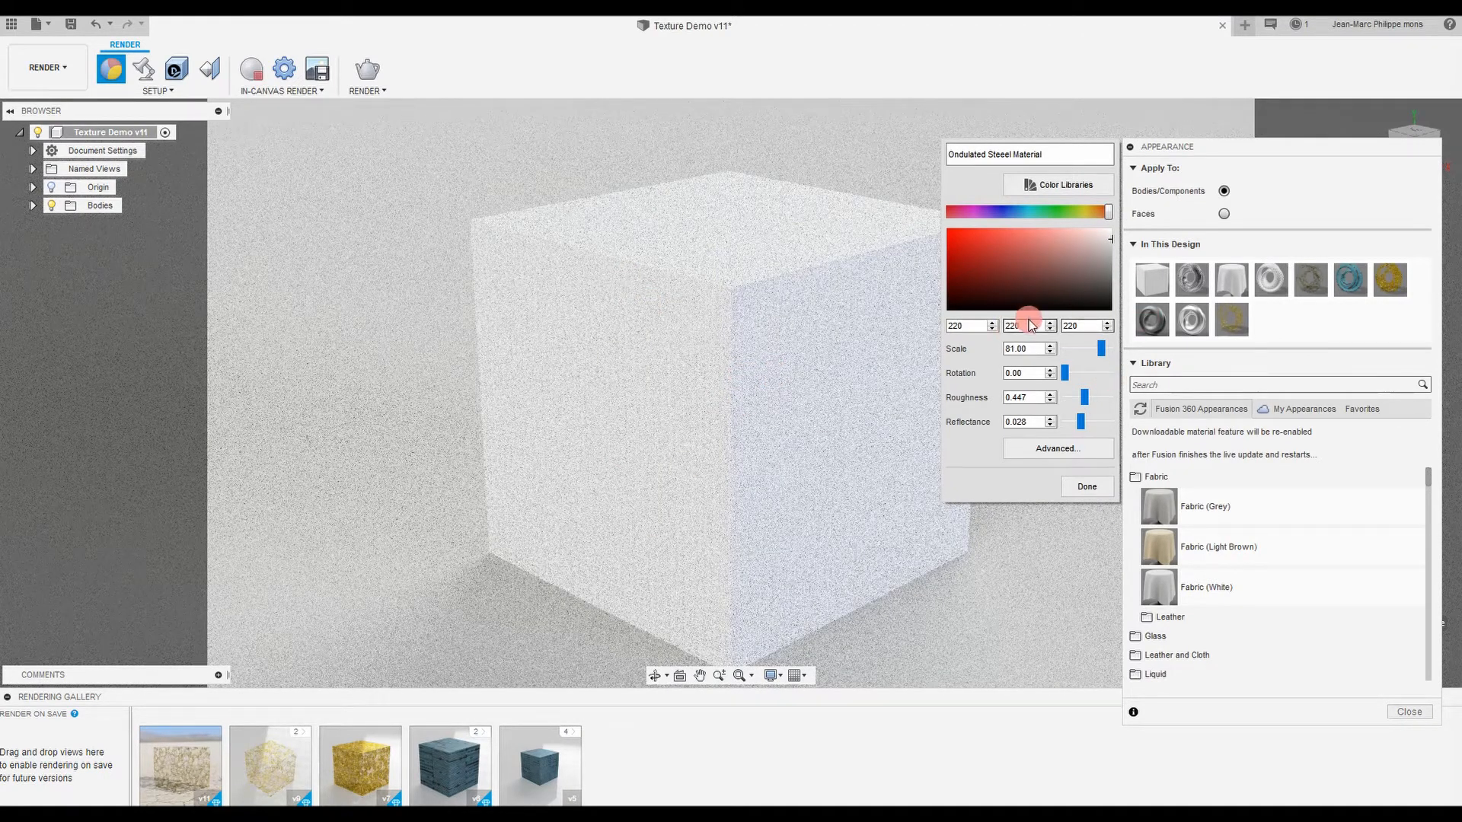
pyautogui.doubleClick(966, 326)
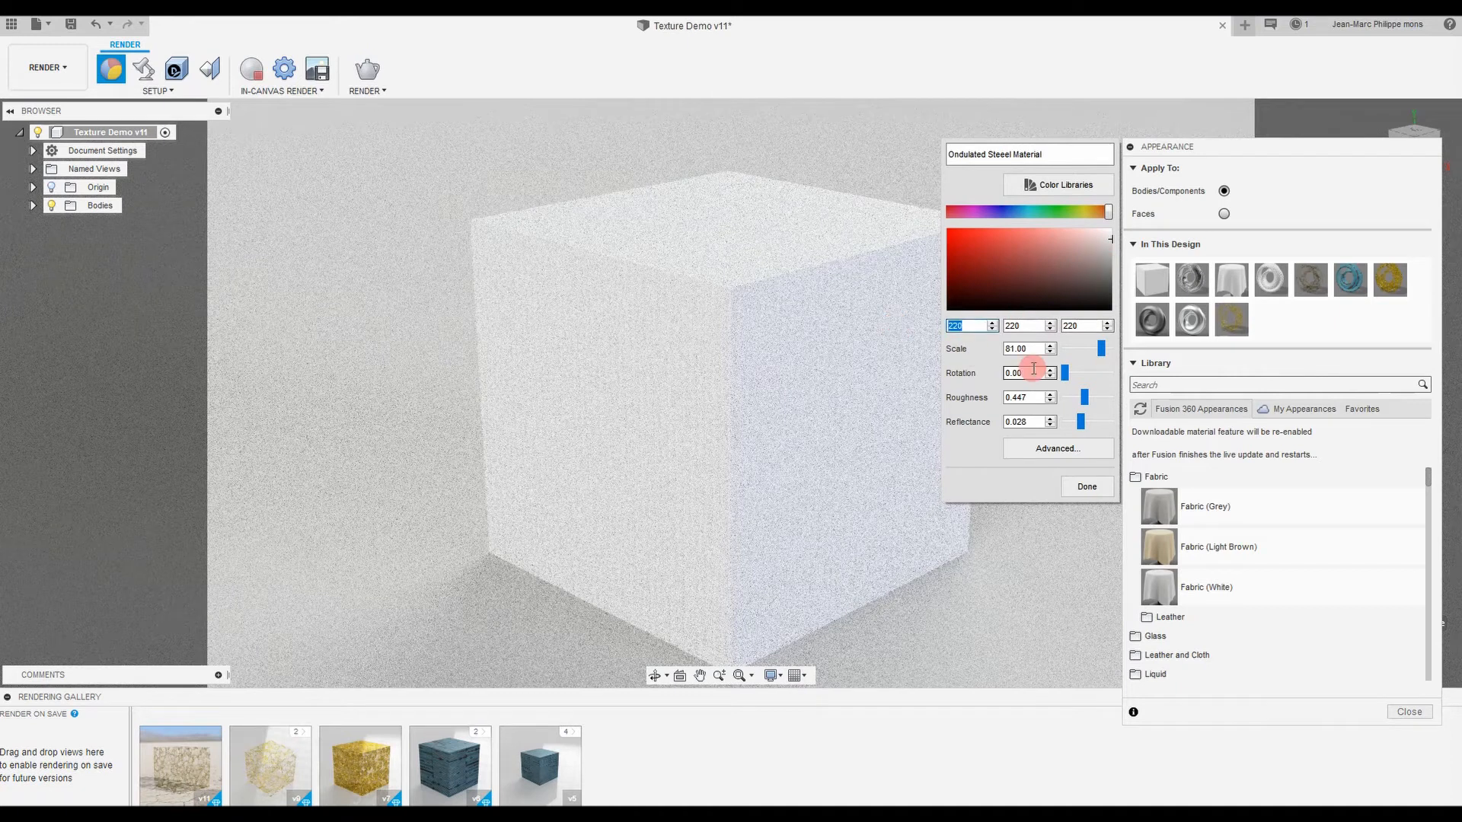
pyautogui.write('227')
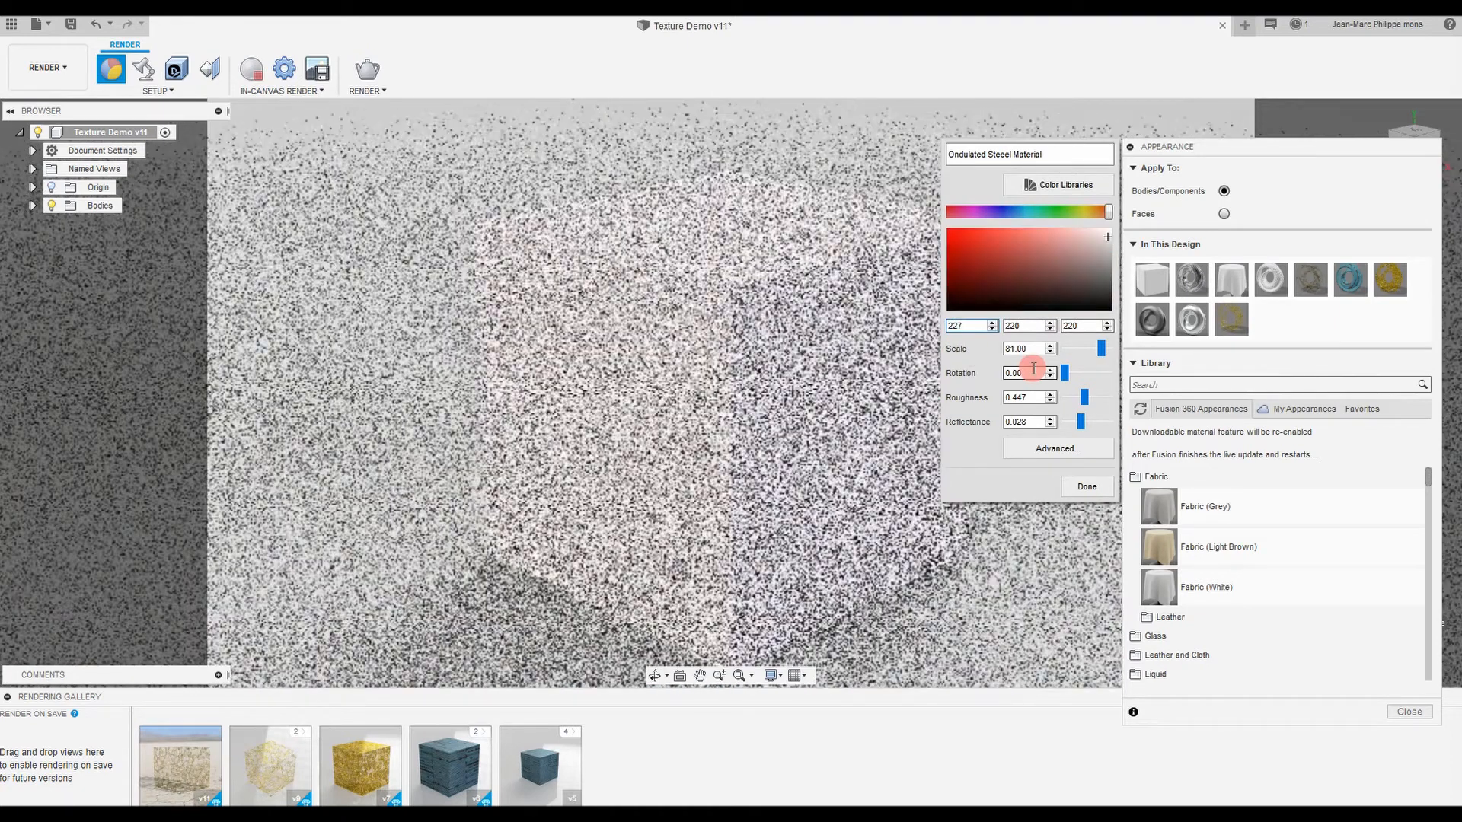
pyautogui.press('BackSpace')
pyautogui.press('BackSpace')
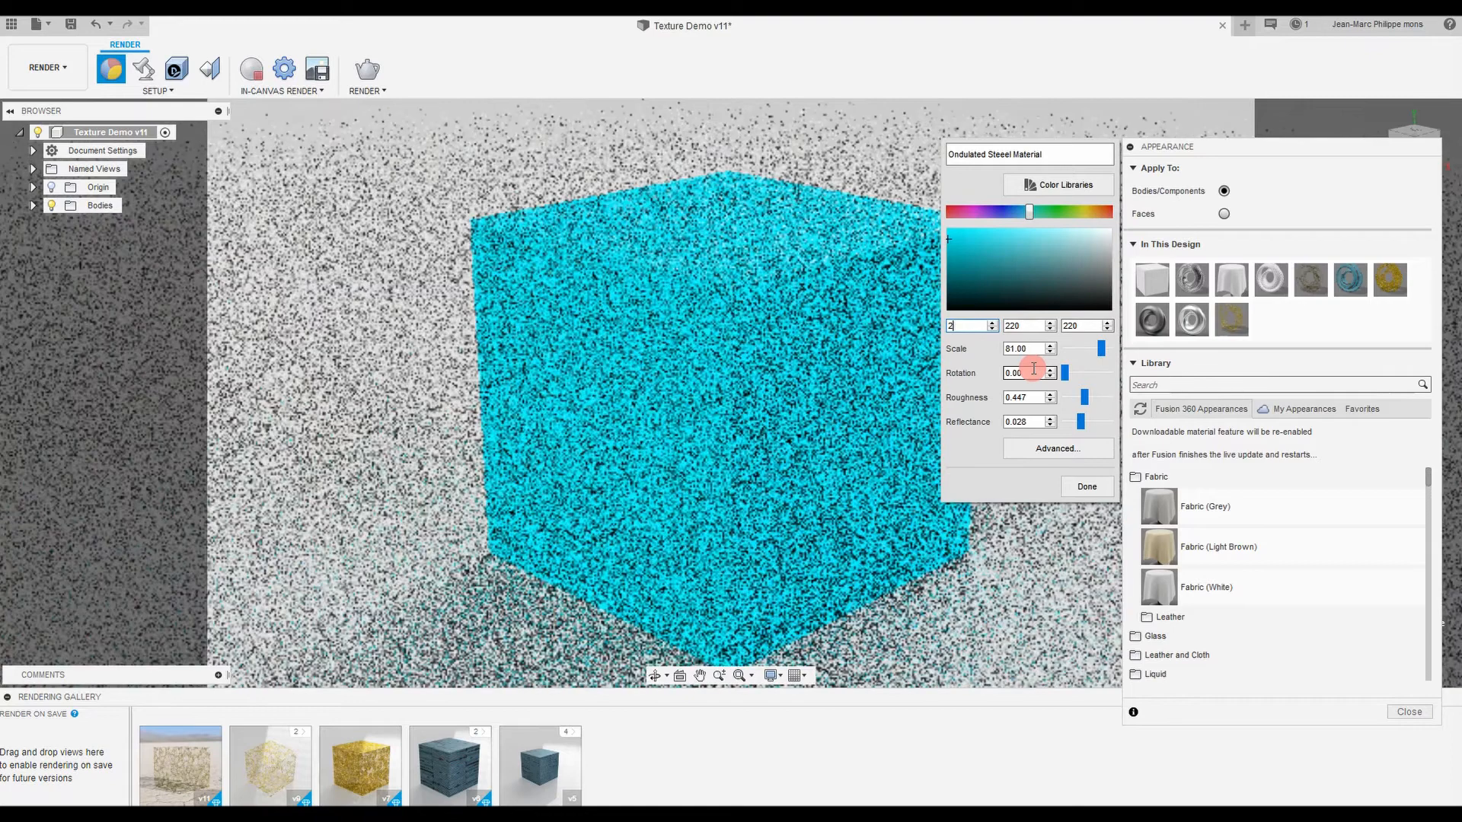
pyautogui.write('49')
pyautogui.press('Tab')
pyautogui.write('227')
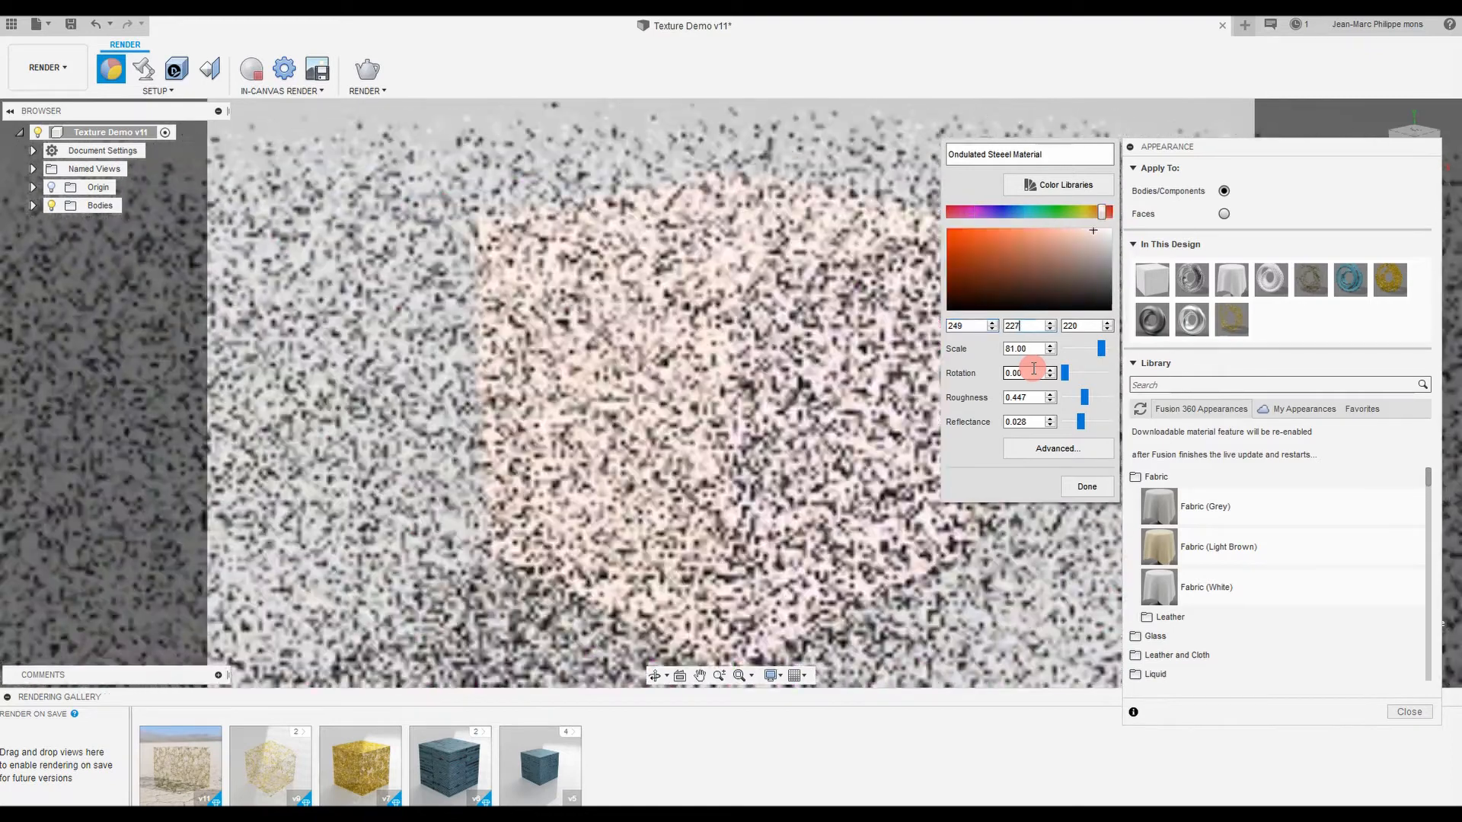
pyautogui.press('Tab')
pyautogui.write('114')
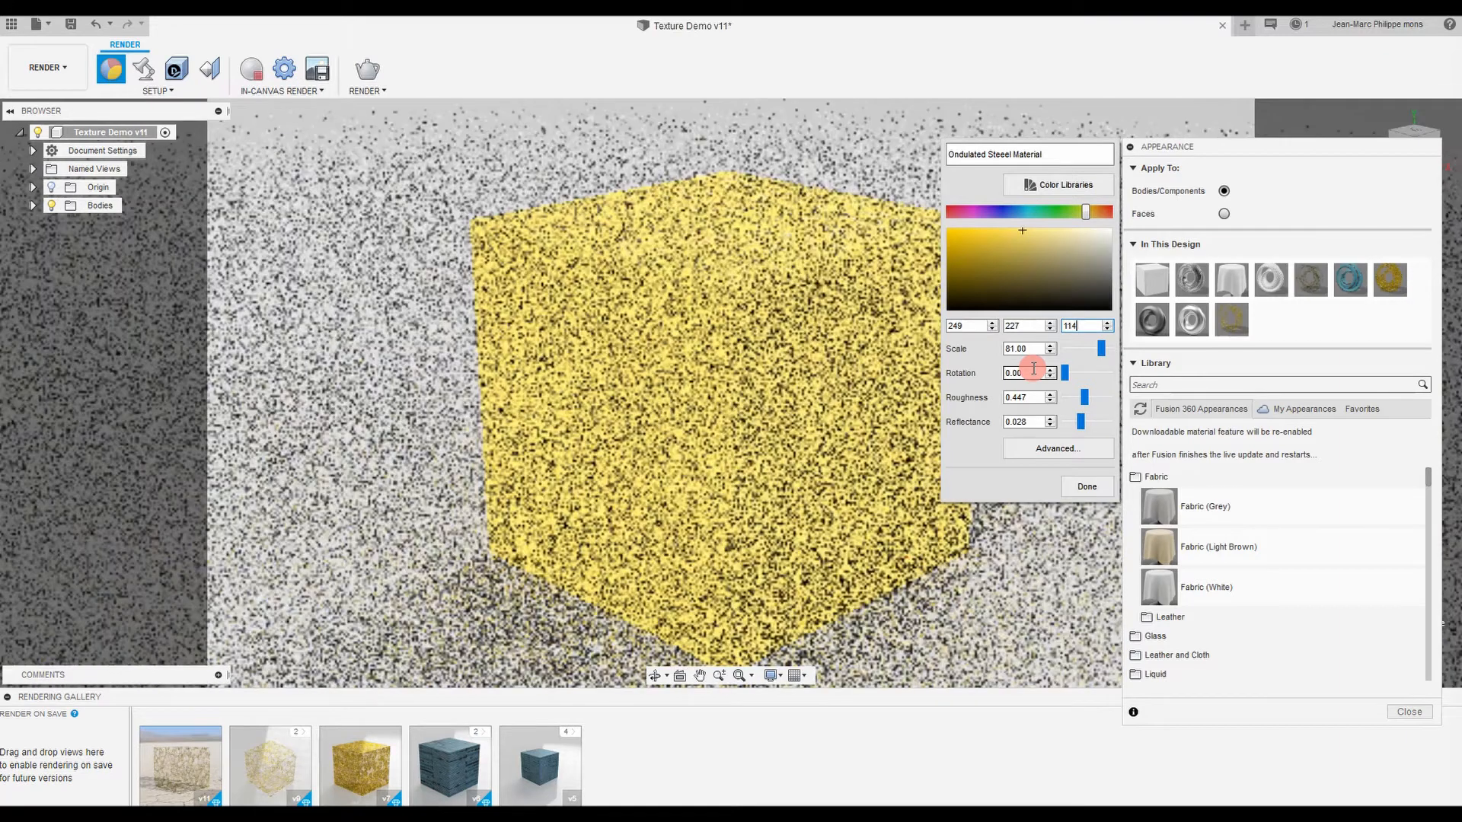
pyautogui.press('BackSpace')
pyautogui.press('BackSpace')
pyautogui.write('47')
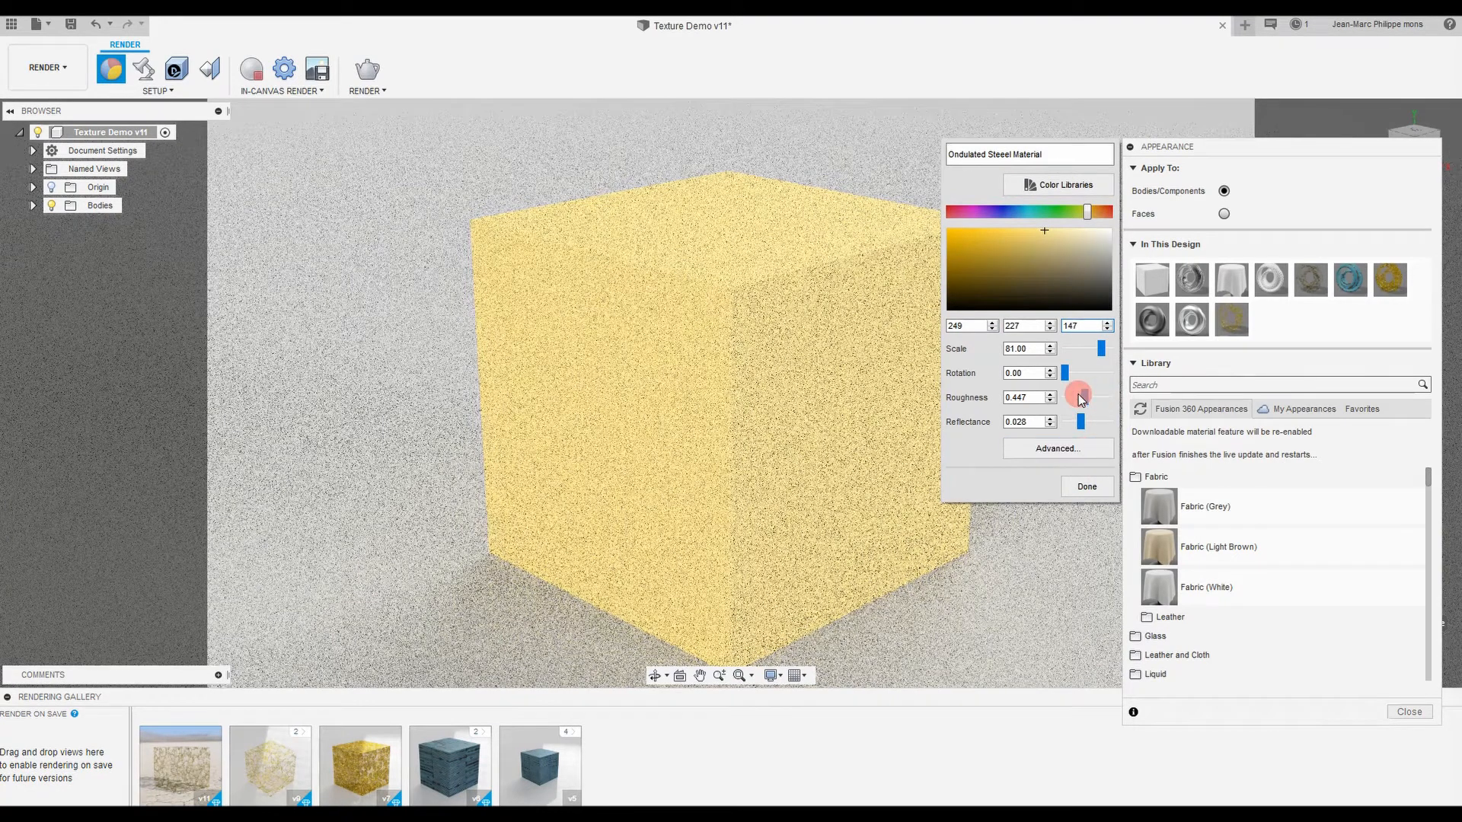
# Set the Ondulated Steeel Material's roughness to 0.051 and its reflectance to 0.033.
pyautogui.moveTo(1089, 404); pyautogui.dragTo(1067, 411)
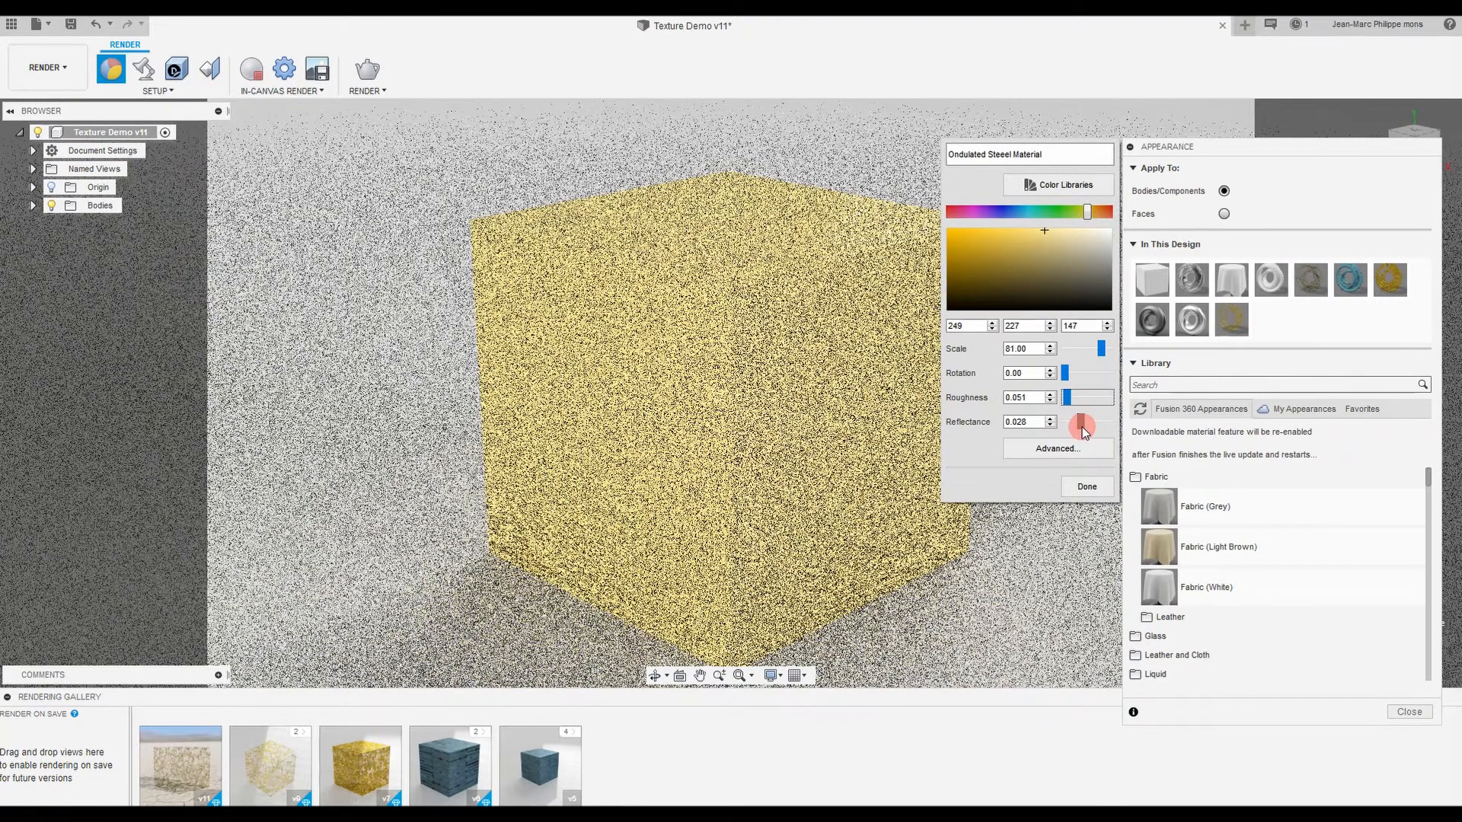
pyautogui.click(1083, 426)
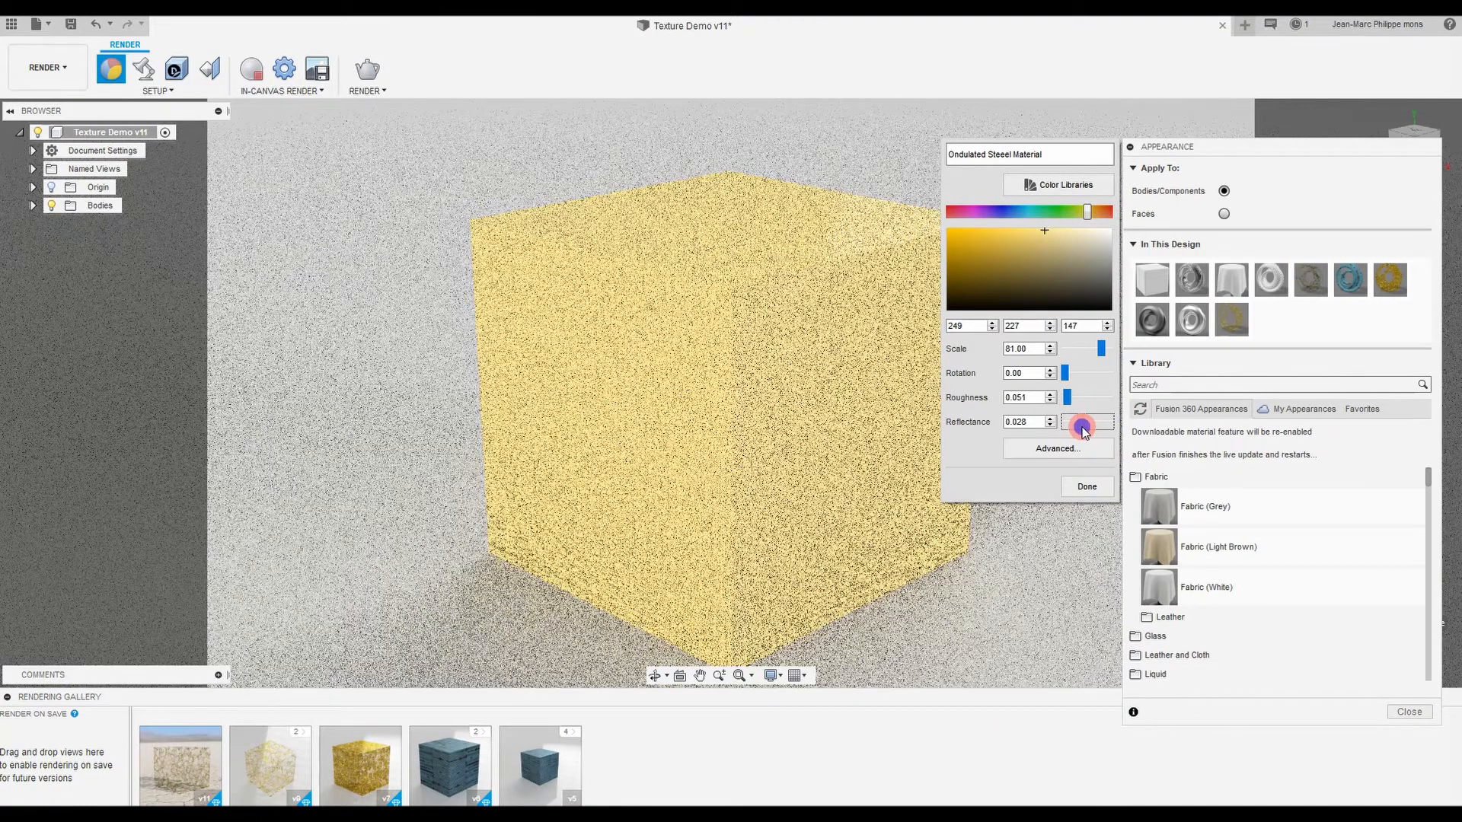
pyautogui.moveTo(1084, 431); pyautogui.dragTo(1084, 423)
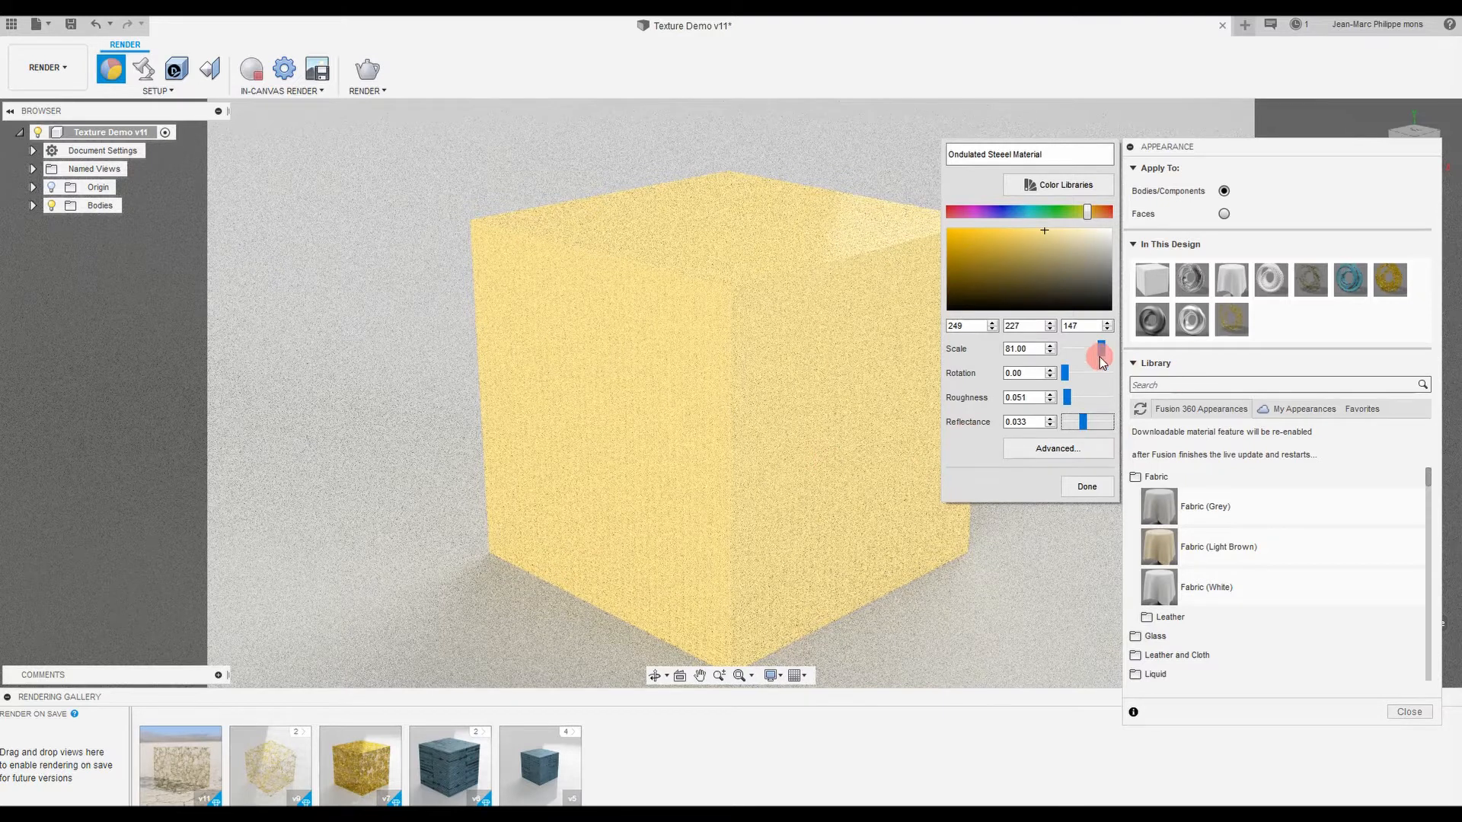
# Set the Ondulated Steeel Material's texture scale to 90.
pyautogui.moveTo(1032, 348); pyautogui.dragTo(958, 357)
pyautogui.write('90')
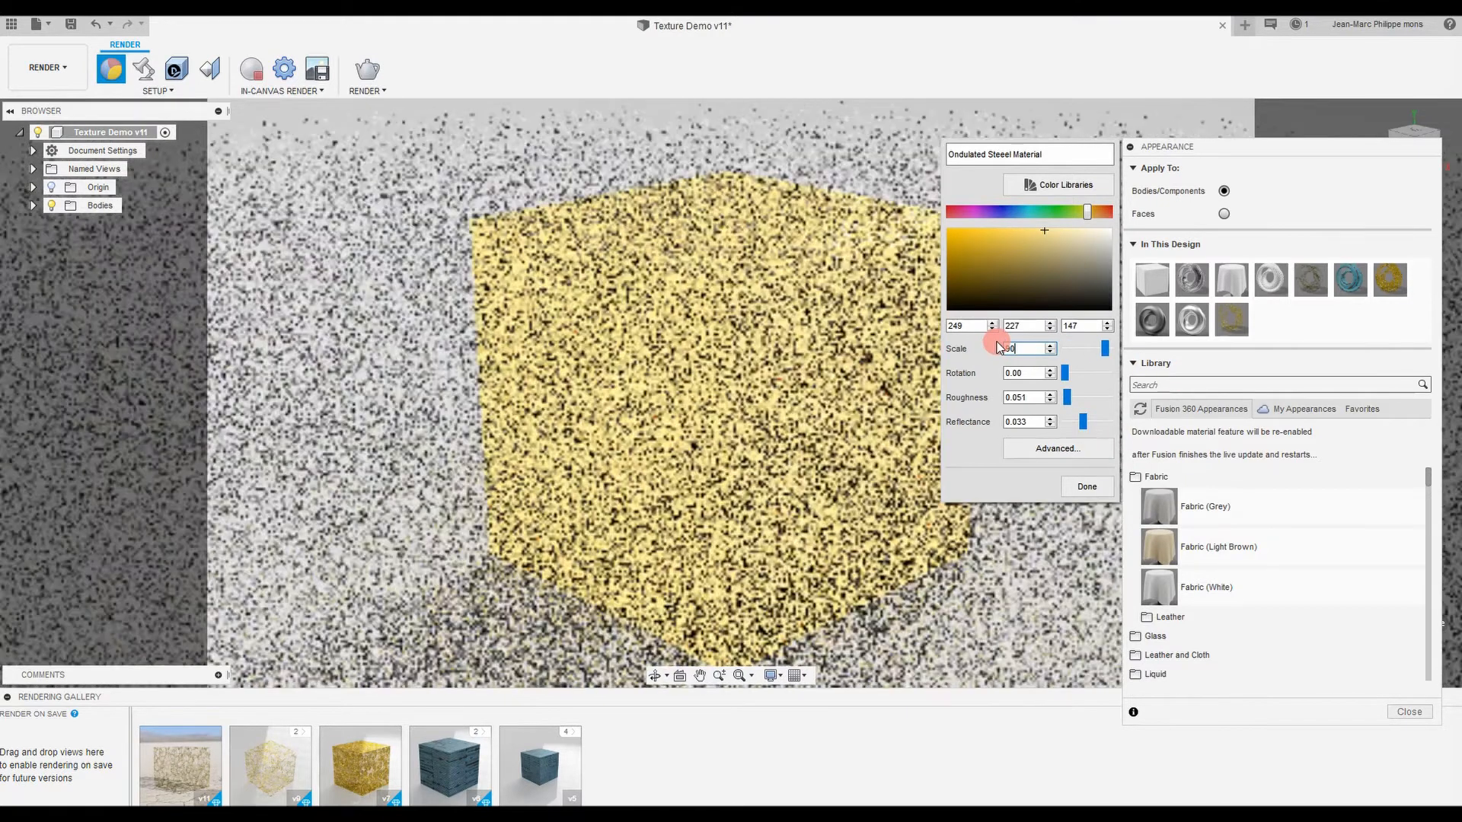
pyautogui.press('Tab')
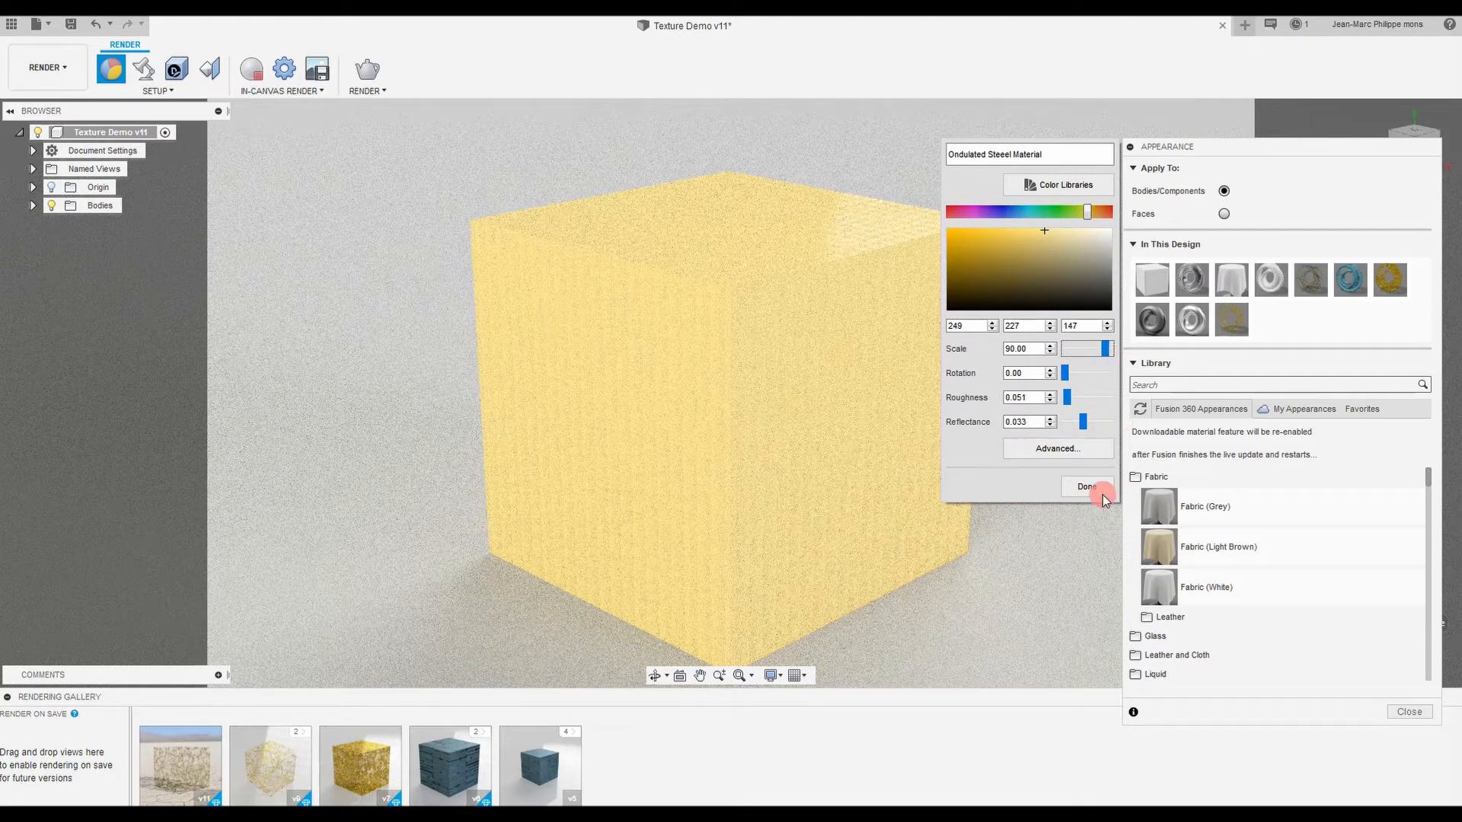
# Replace the Ondulated Steeel Material's relief pattern (bump) image with TexturesCom_Metal_Corrugated3_1K_height from the Texture Demo 1 folder.
pyautogui.click(1057, 452)
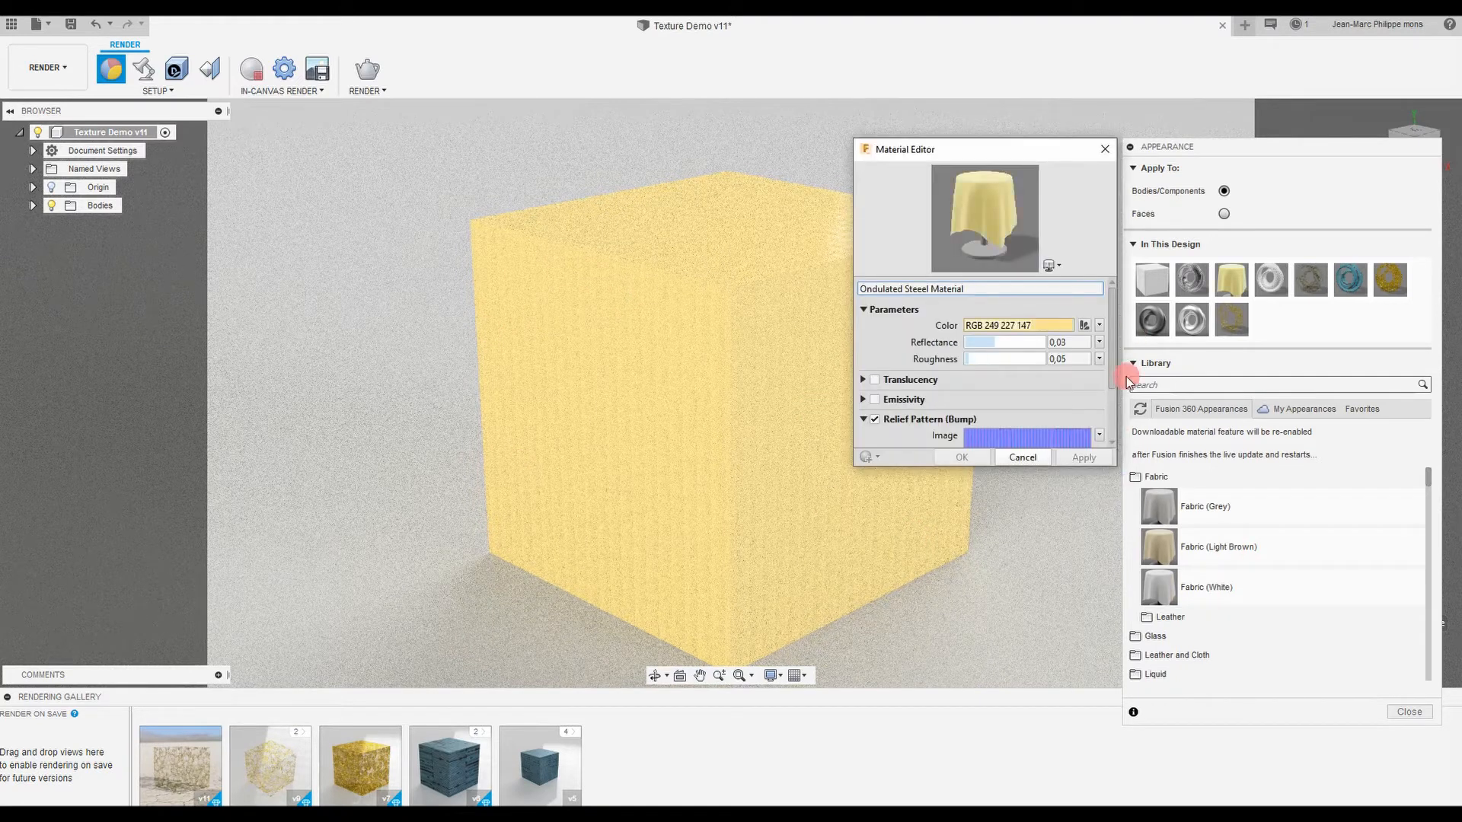
pyautogui.scroll(-2, 1112, 375)
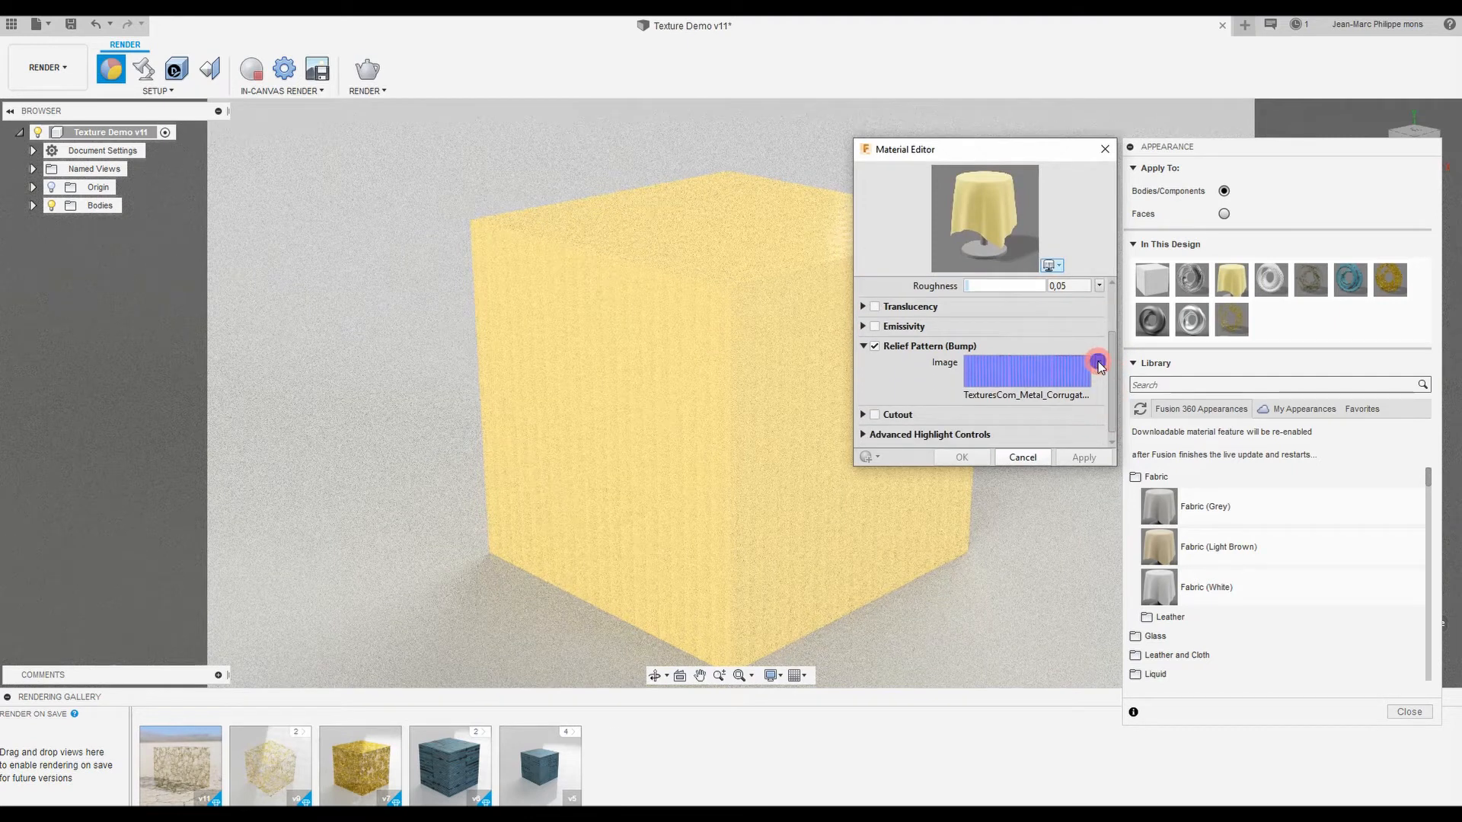
pyautogui.click(1099, 367)
pyautogui.click(1077, 395)
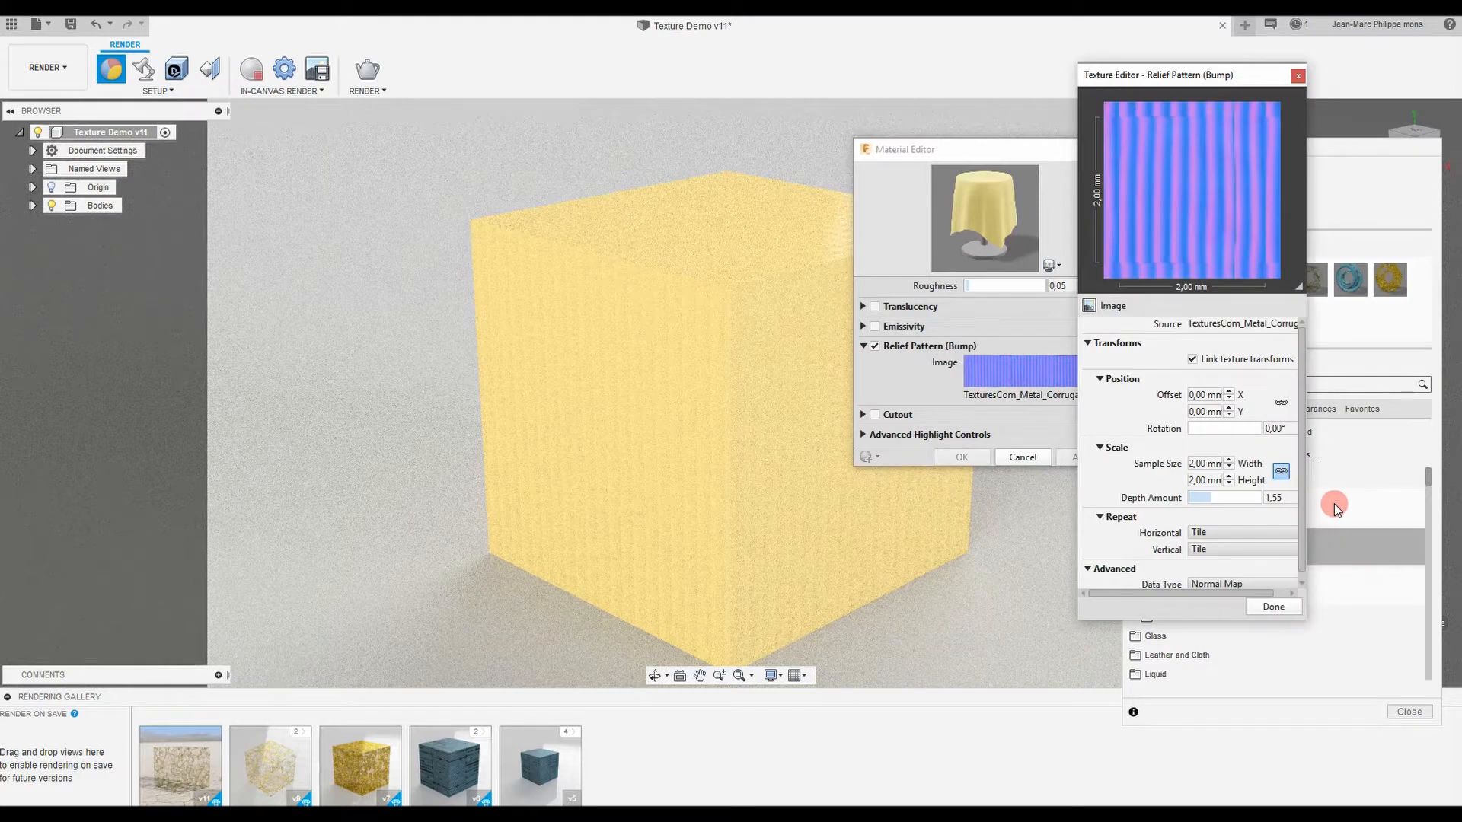
pyautogui.click(1231, 323)
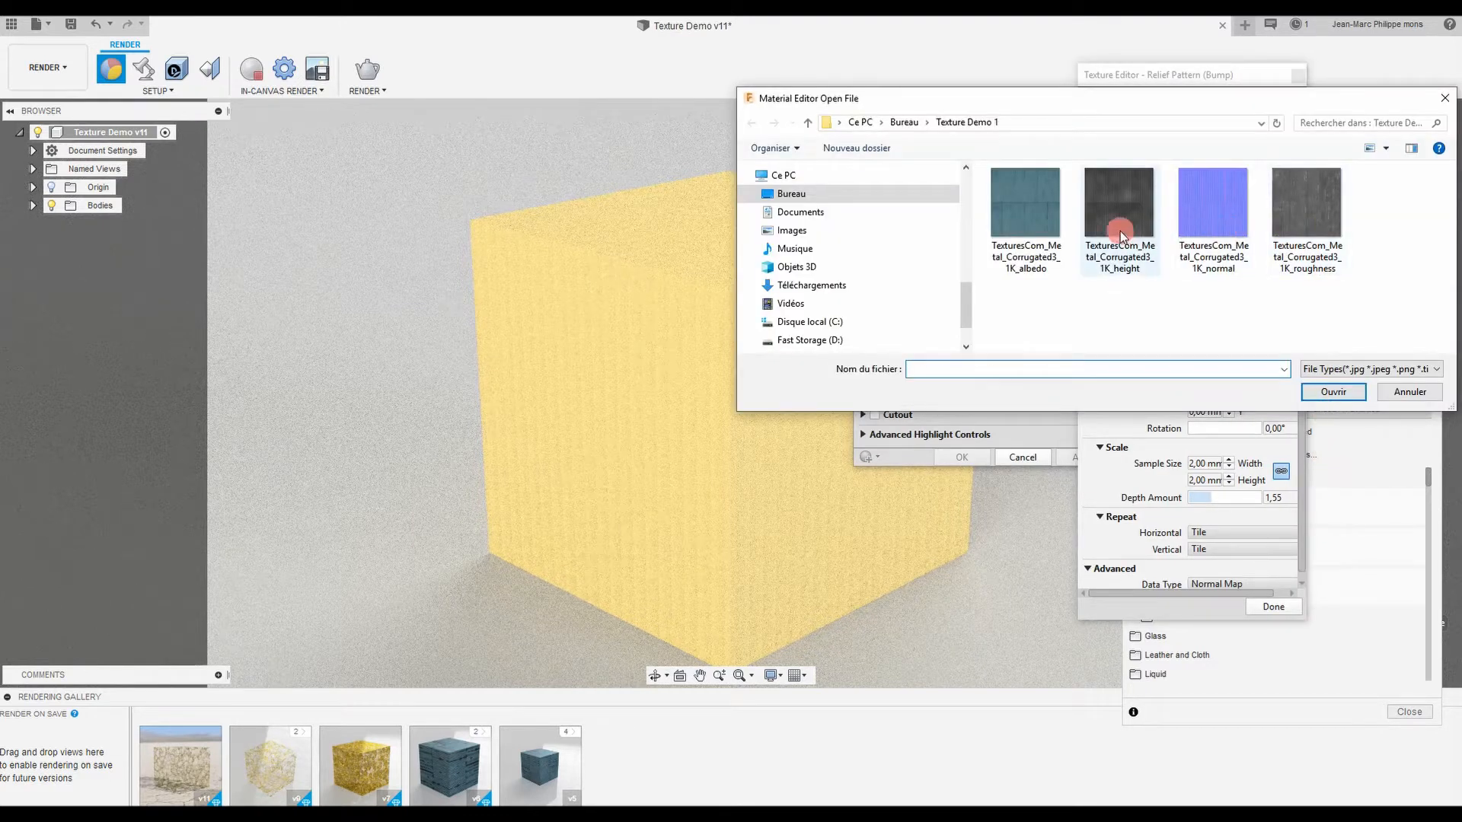
pyautogui.click(1119, 229)
pyautogui.click(1333, 392)
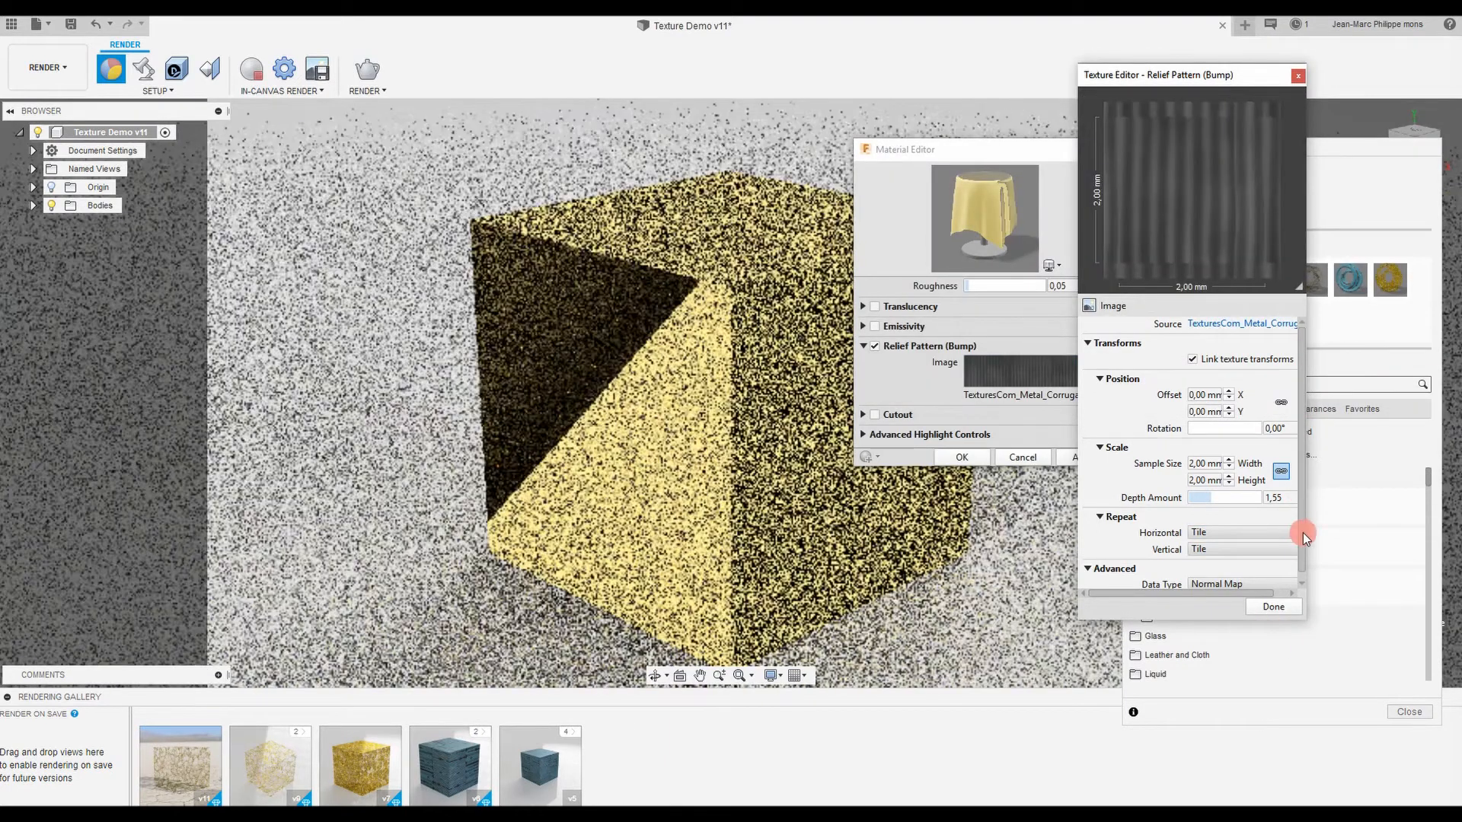
# Change the relief pattern image's data type to Height Map, and close the Texture Editor and Material Editor.
pyautogui.moveTo(1303, 533); pyautogui.dragTo(1301, 563)
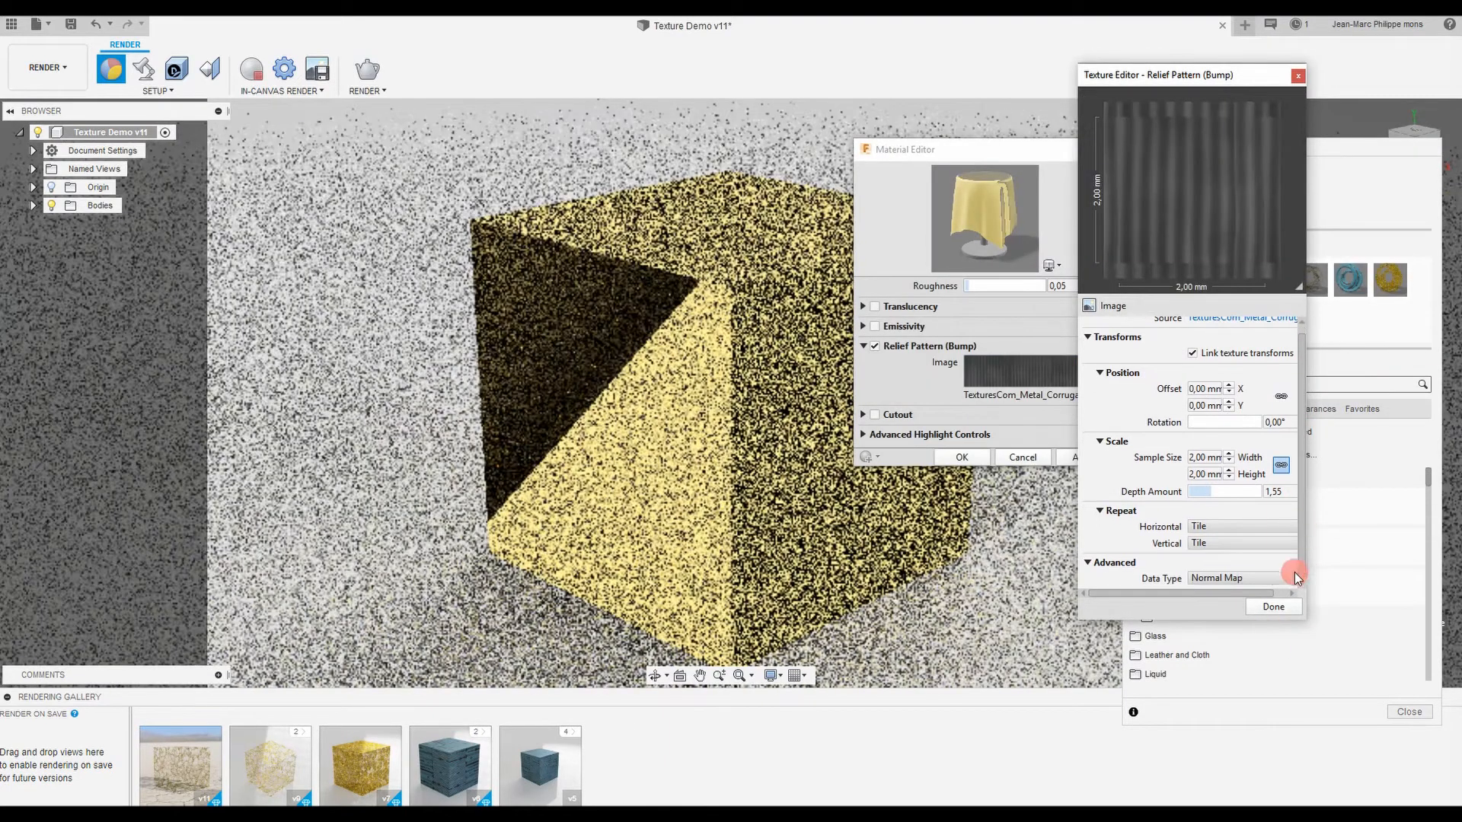
pyautogui.click(1267, 577)
pyautogui.click(1248, 602)
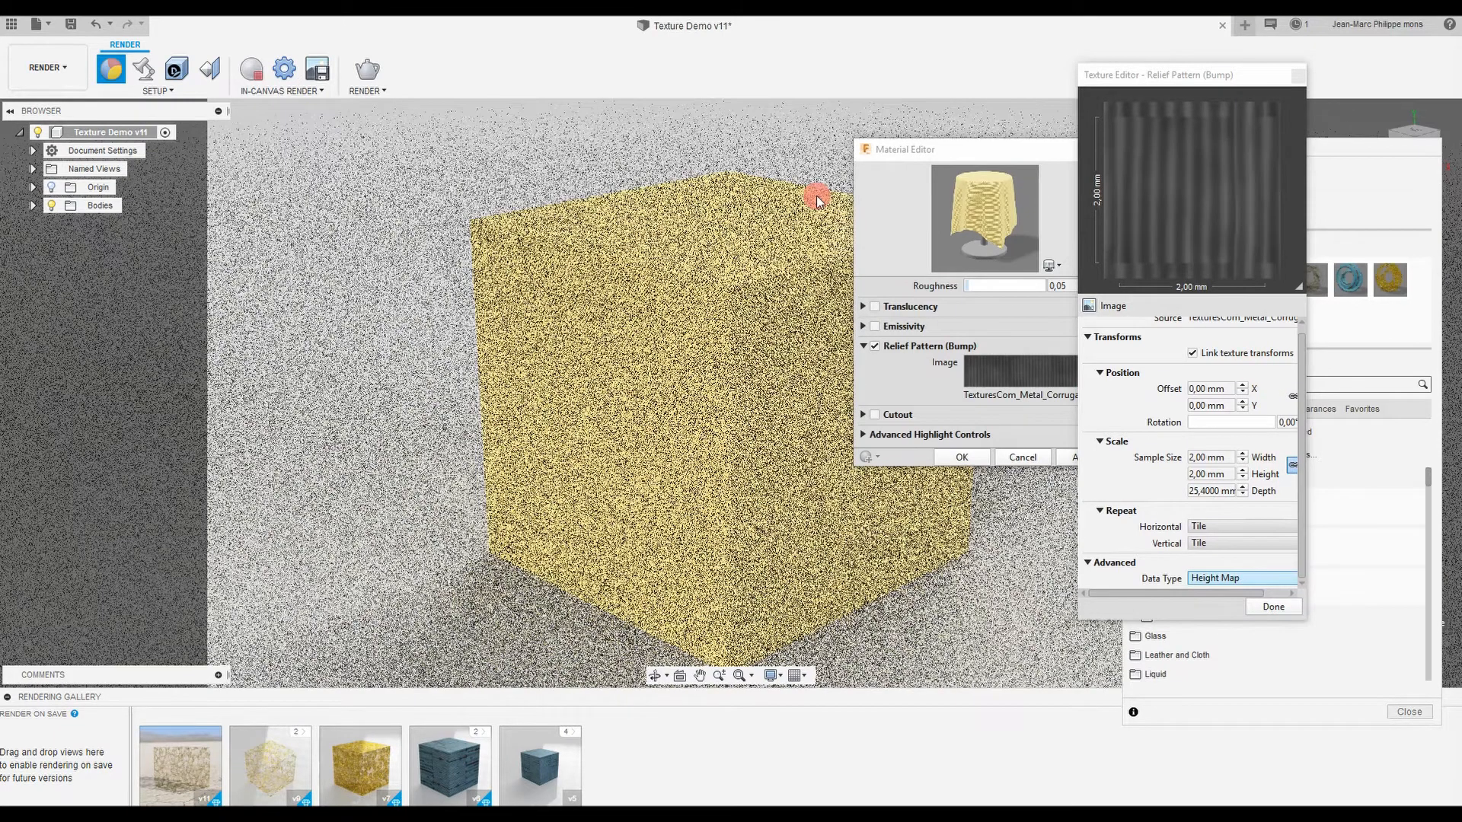
pyautogui.moveTo(1156, 75); pyautogui.dragTo(1249, 81)
pyautogui.moveTo(987, 151); pyautogui.dragTo(1126, 40)
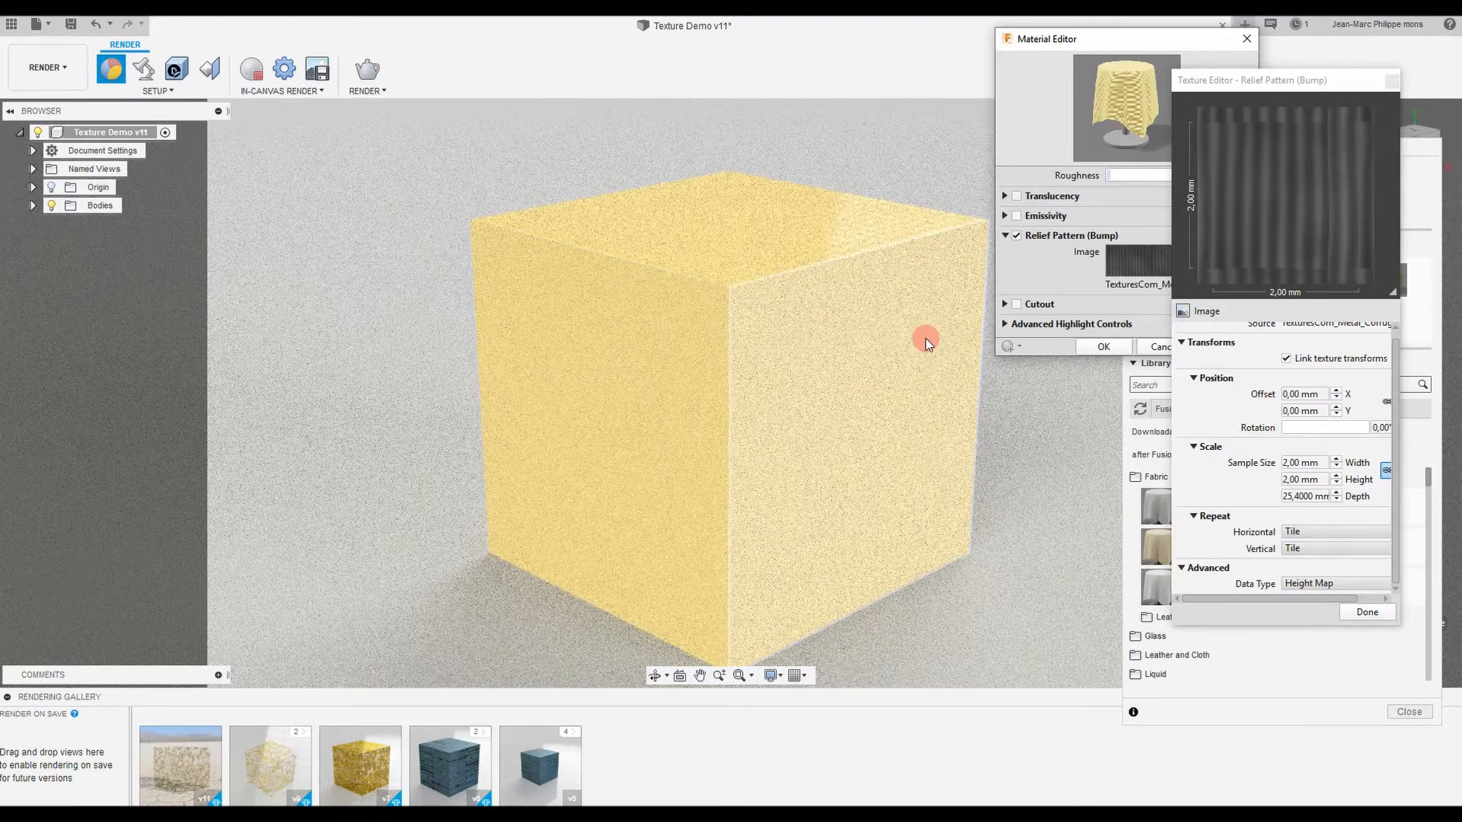
pyautogui.click(1366, 613)
pyautogui.click(1247, 40)
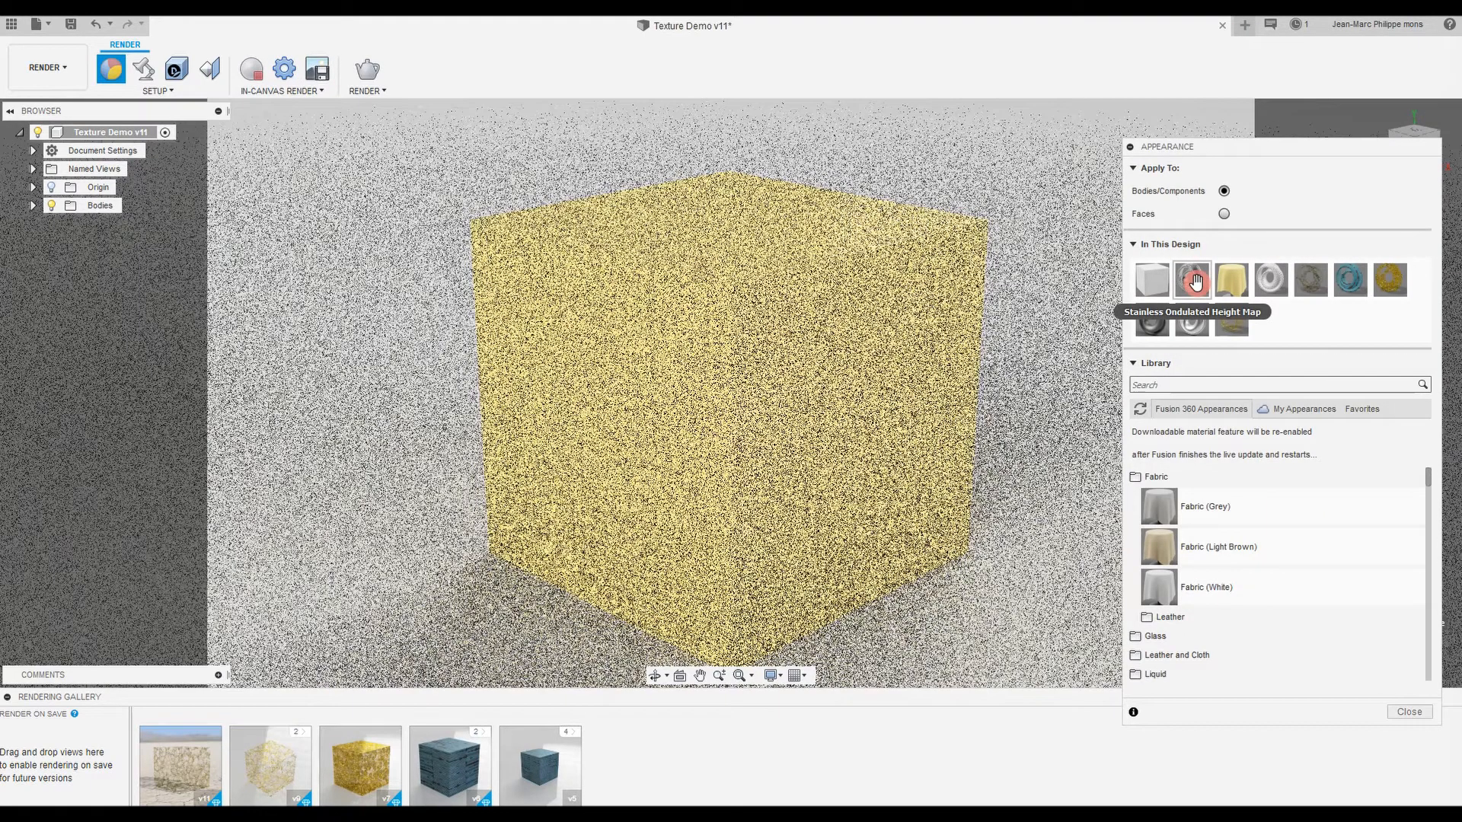
# Apply the Stainless Ondulated Height Map appearance to the cube and open its advanced material settings.
pyautogui.moveTo(1195, 283); pyautogui.dragTo(848, 490)
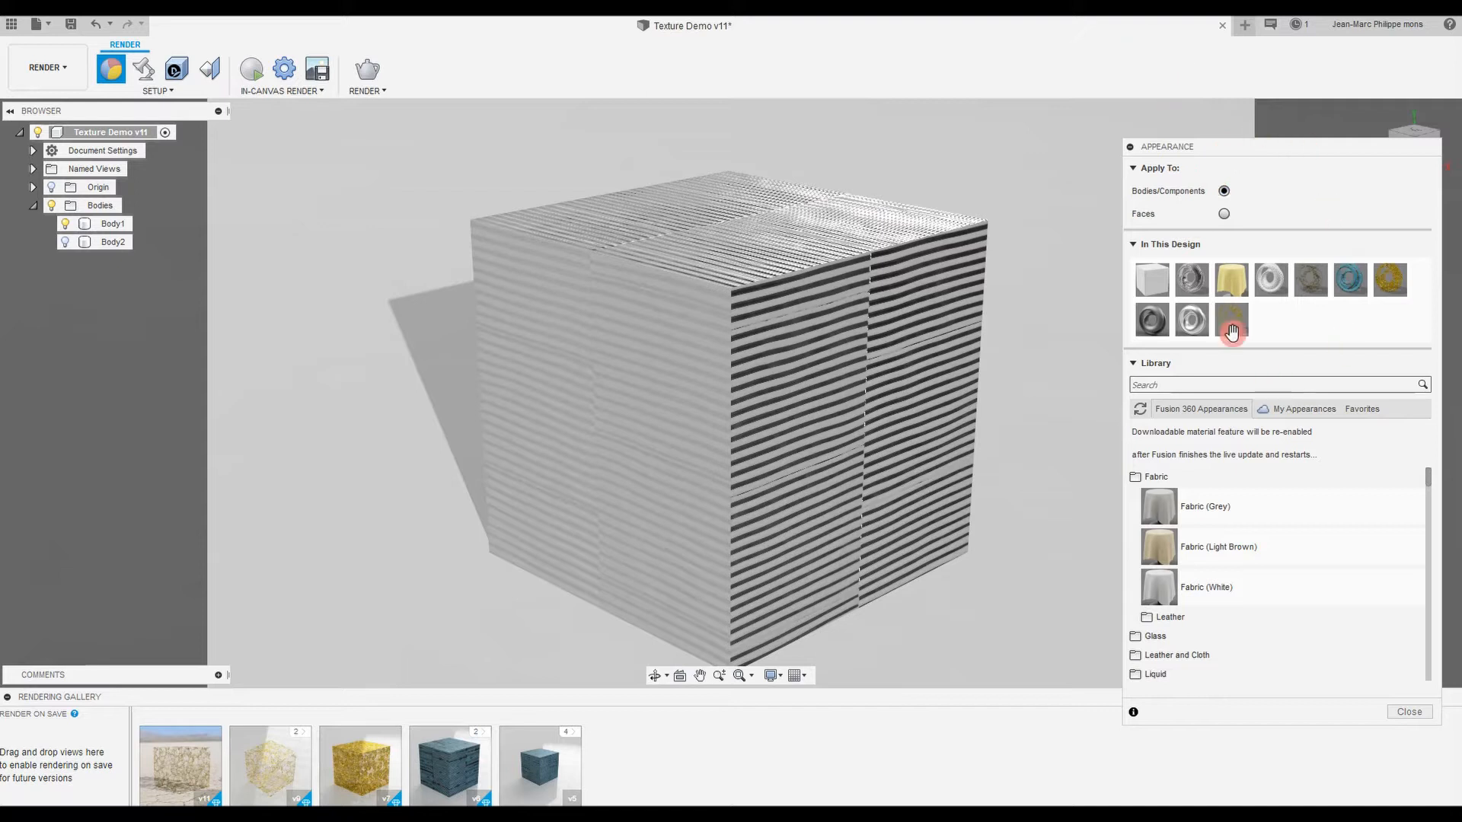
pyautogui.doubleClick(1192, 280)
pyautogui.click(1082, 425)
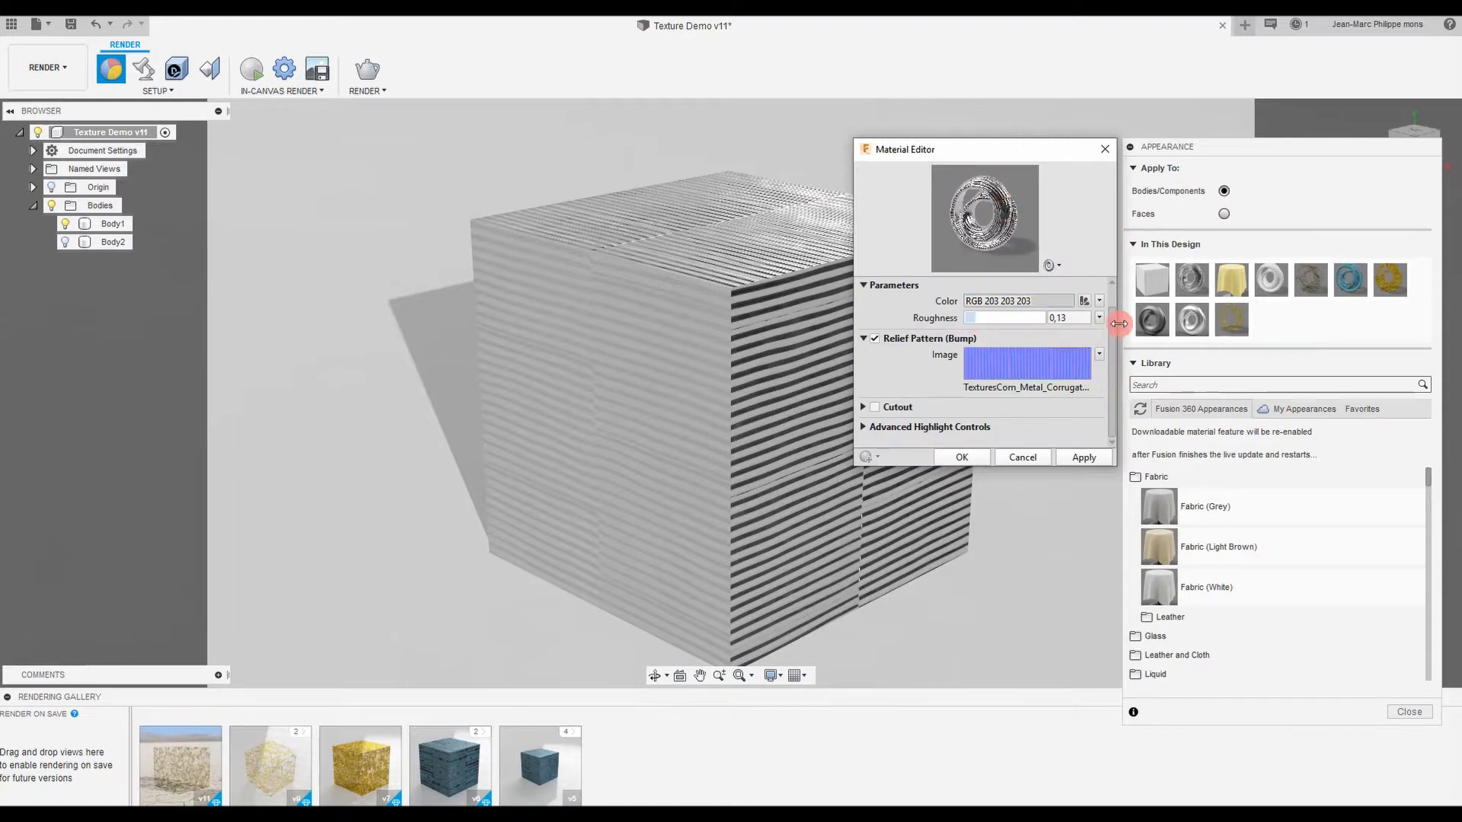
# Examine the Stainless Ondulated Height Map's relief pattern source files, texture transforms, repeat and data type settings, and close the Material Editor.
pyautogui.click(1064, 390)
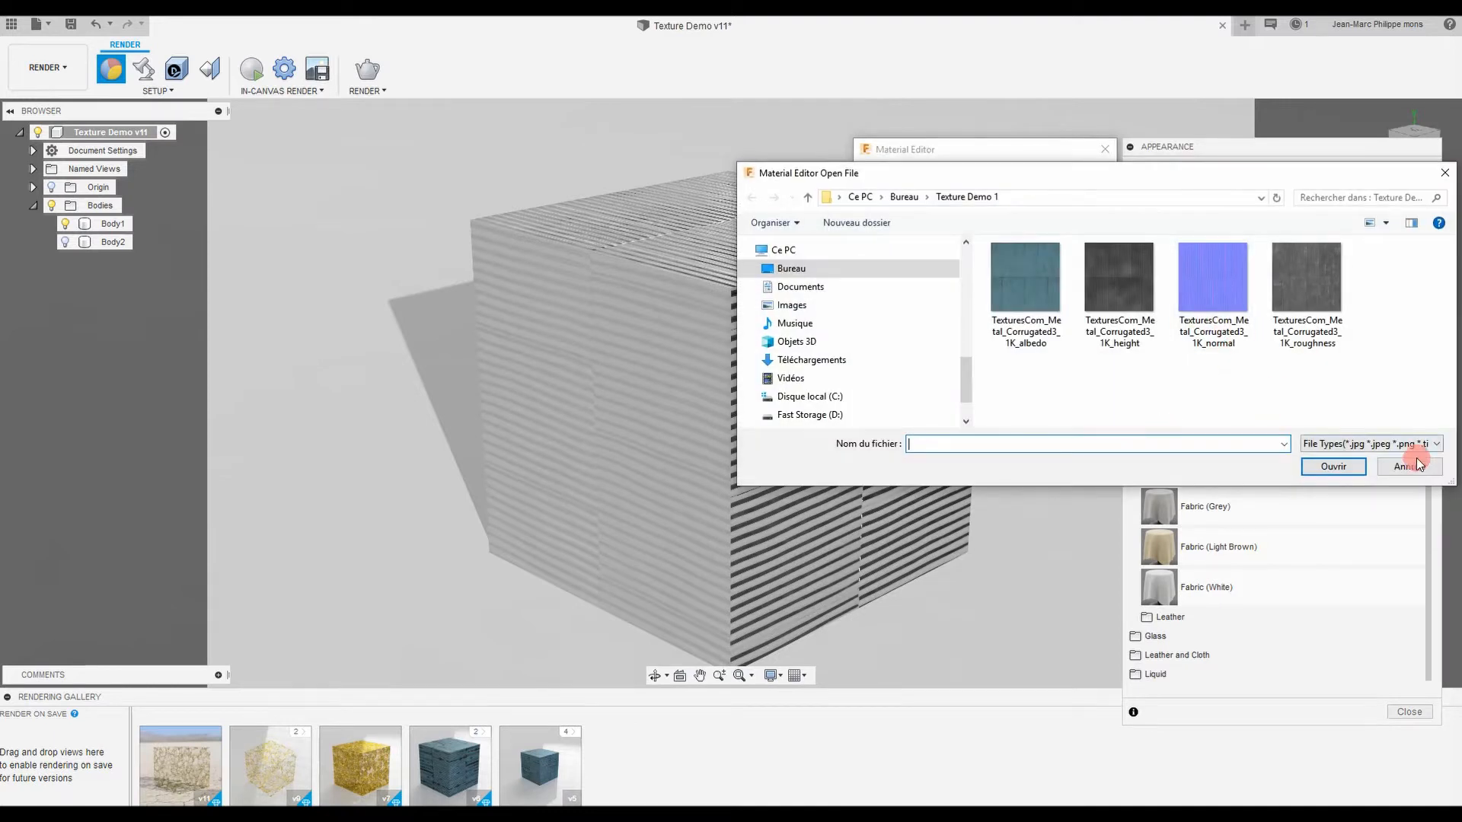
pyautogui.click(1415, 466)
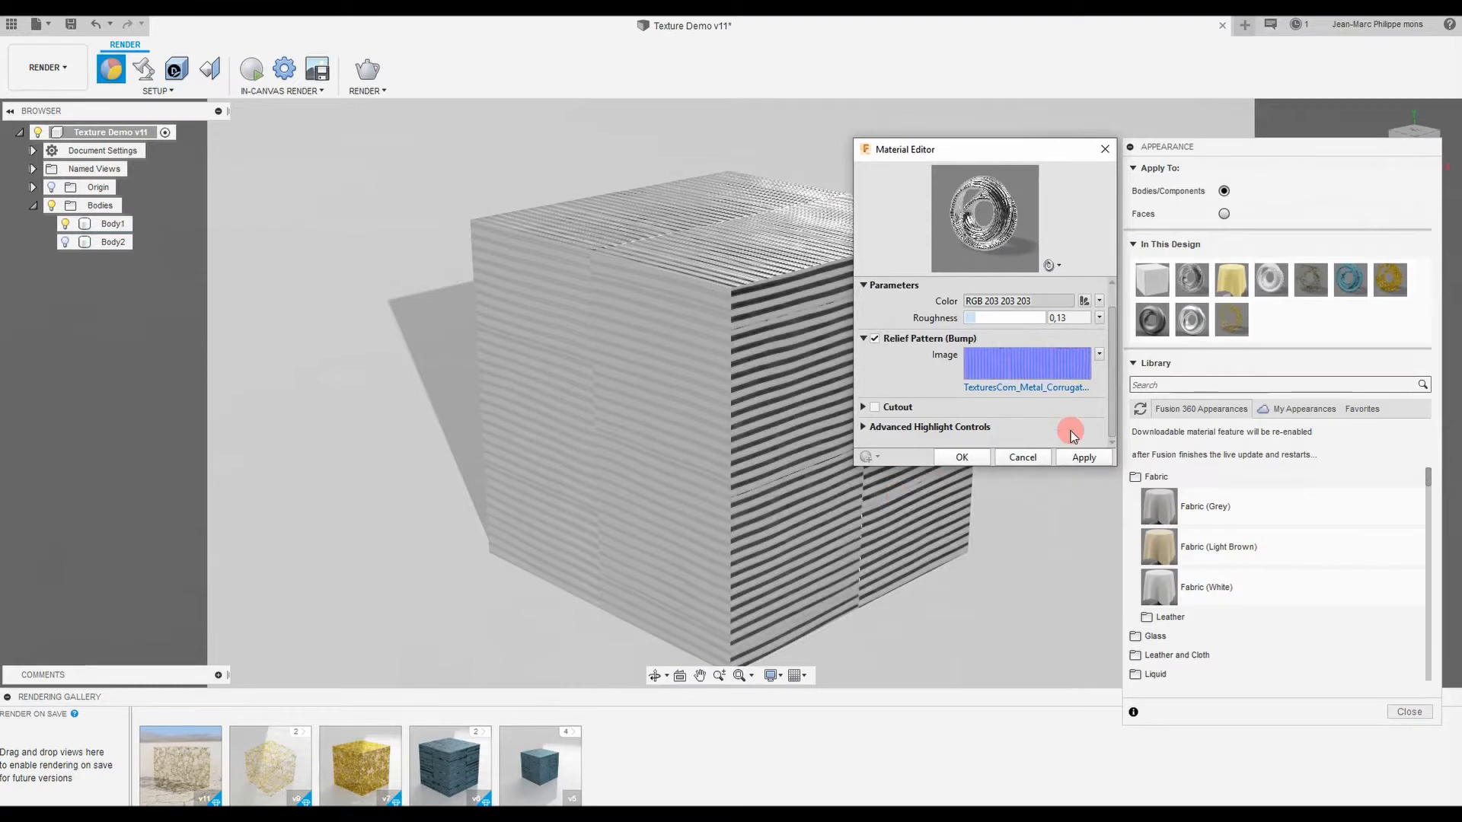
pyautogui.click(1098, 361)
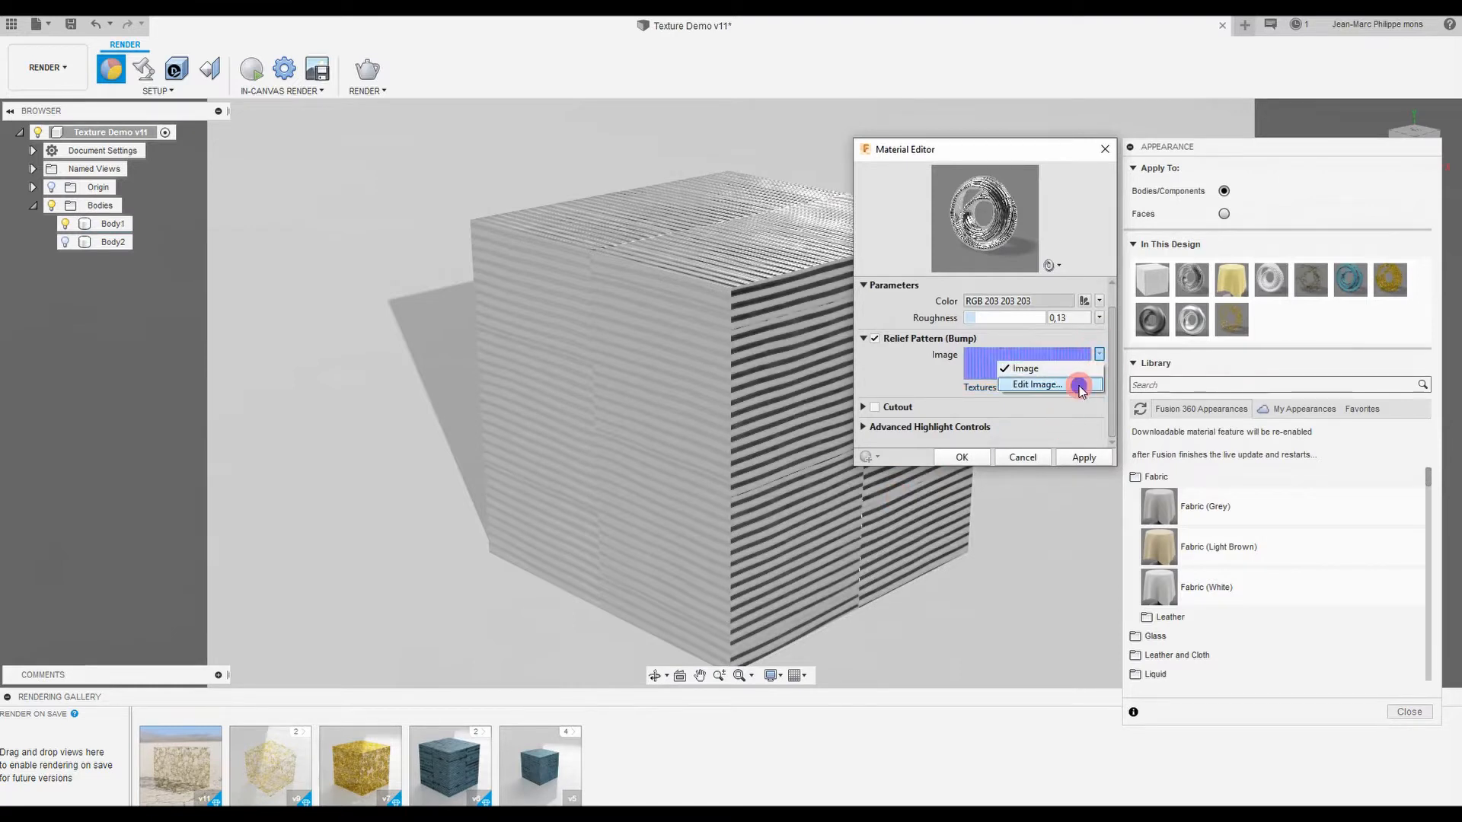
pyautogui.click(1077, 386)
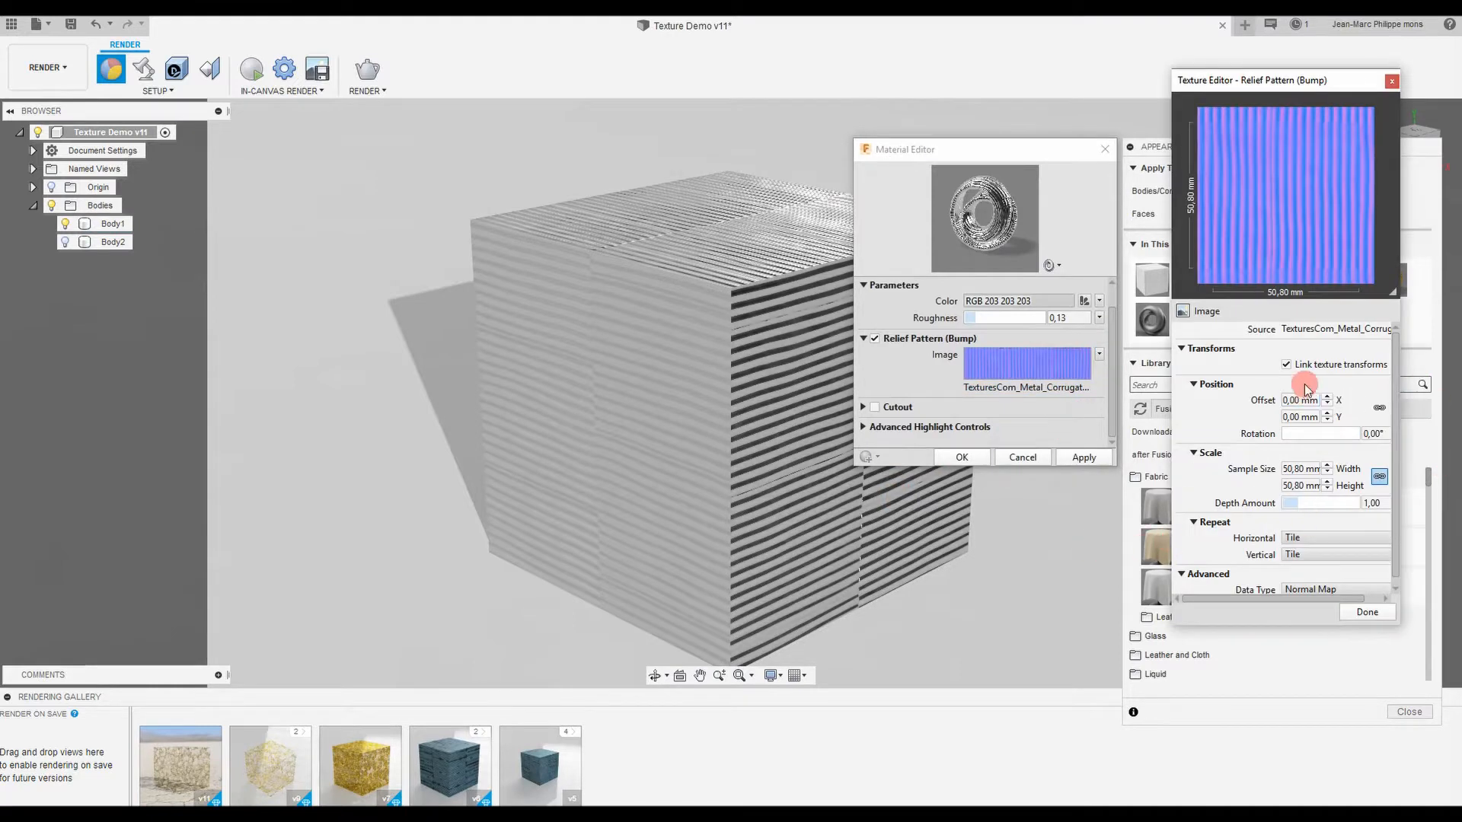
pyautogui.scroll(-1, 1395, 418)
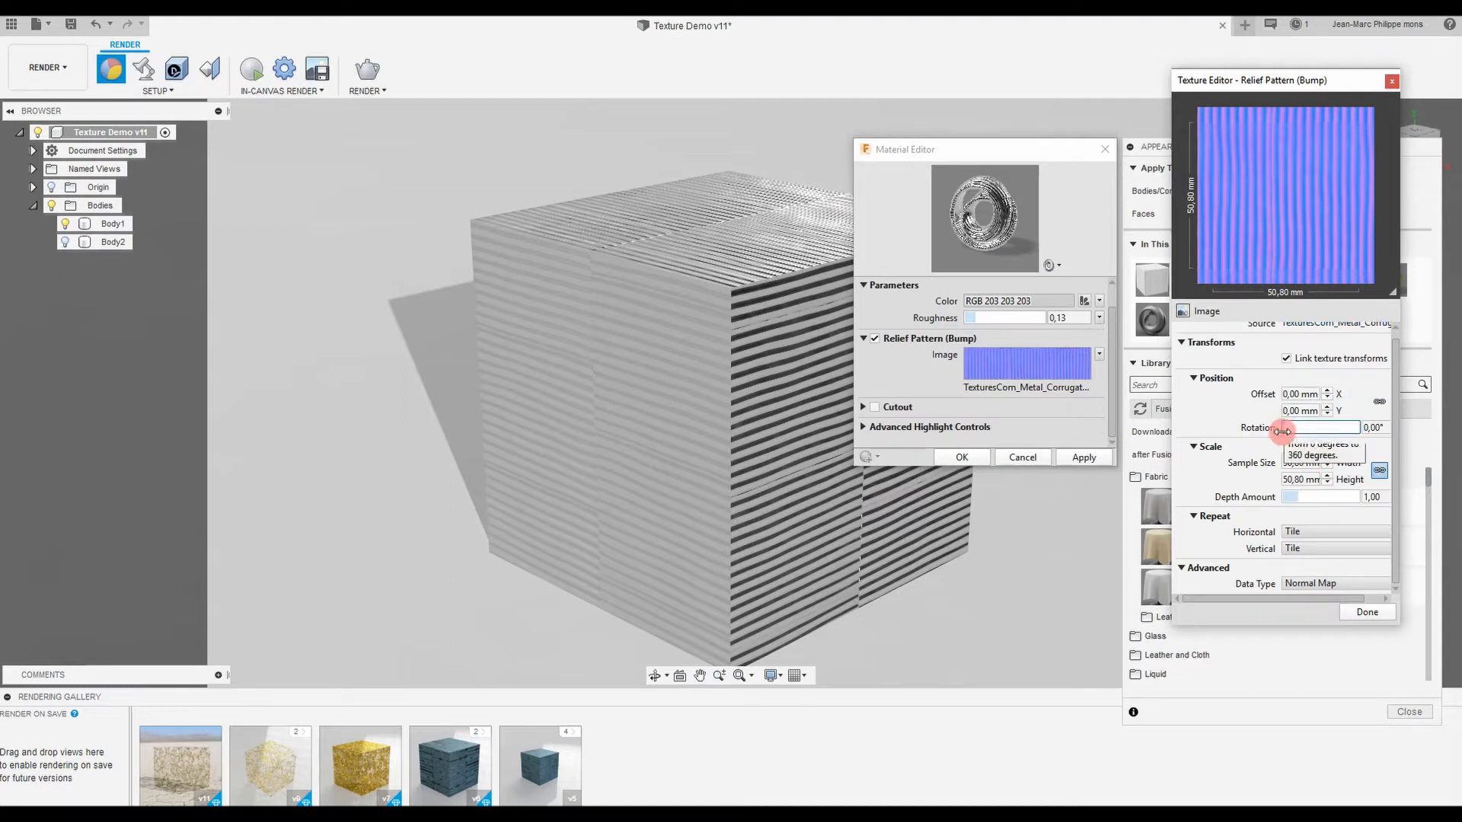
pyautogui.moveTo(1282, 428)
pyautogui.mouseDown()
pyautogui.moveTo(1294, 423)
pyautogui.moveTo(1274, 441)
pyautogui.mouseUp()
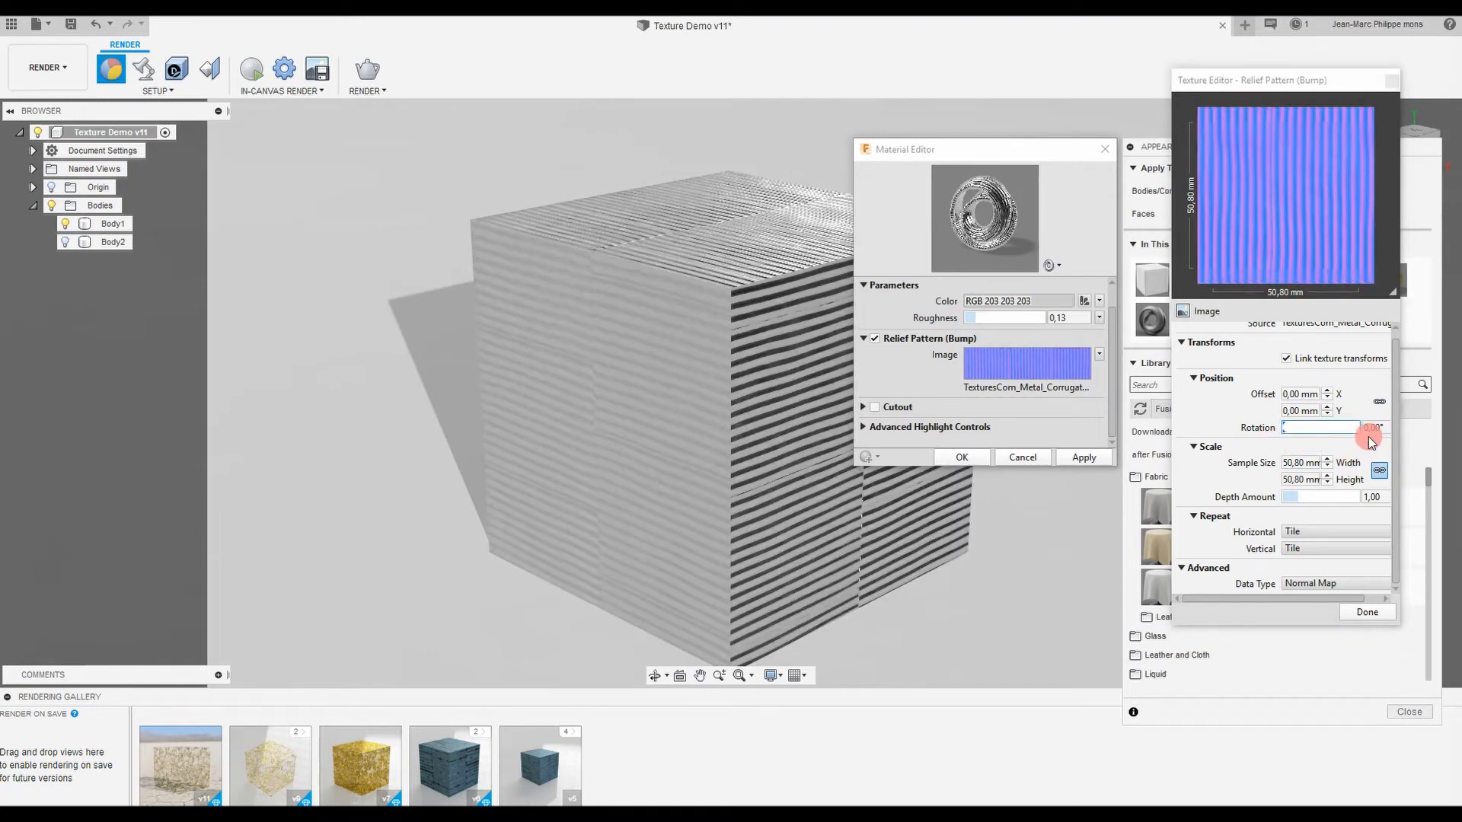
pyautogui.click(1308, 531)
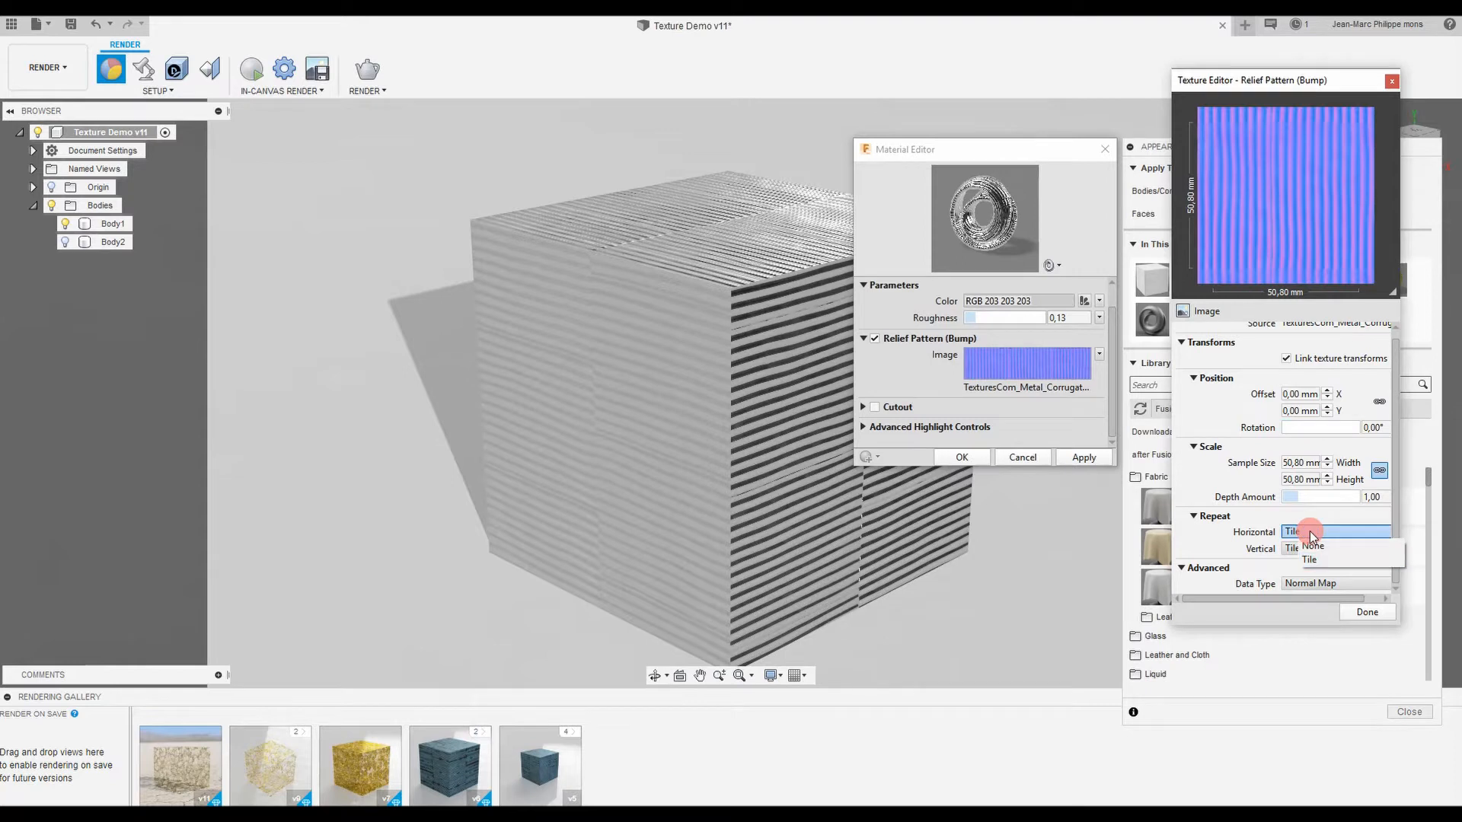
pyautogui.click(1310, 532)
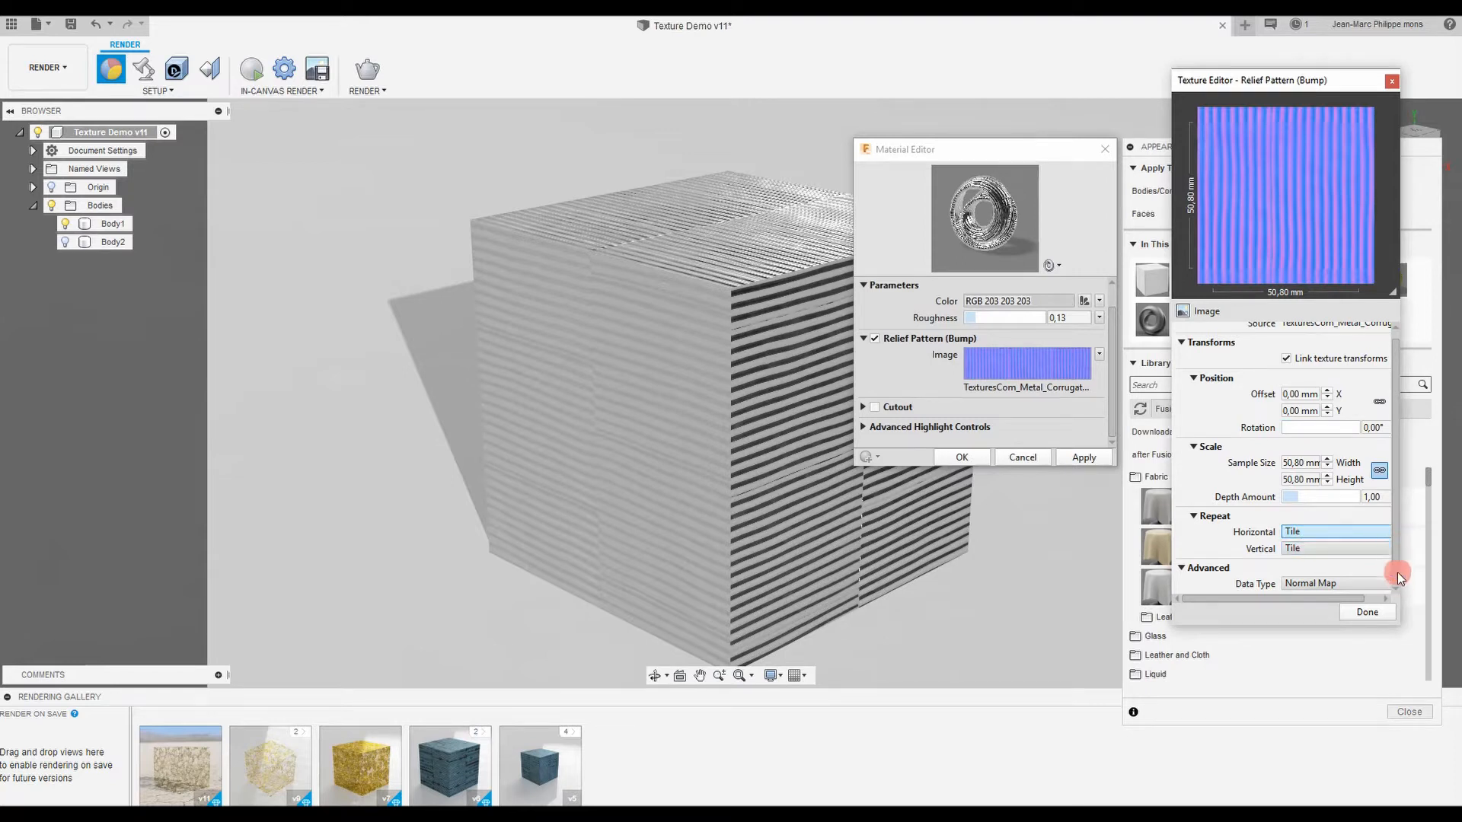
pyautogui.click(1367, 612)
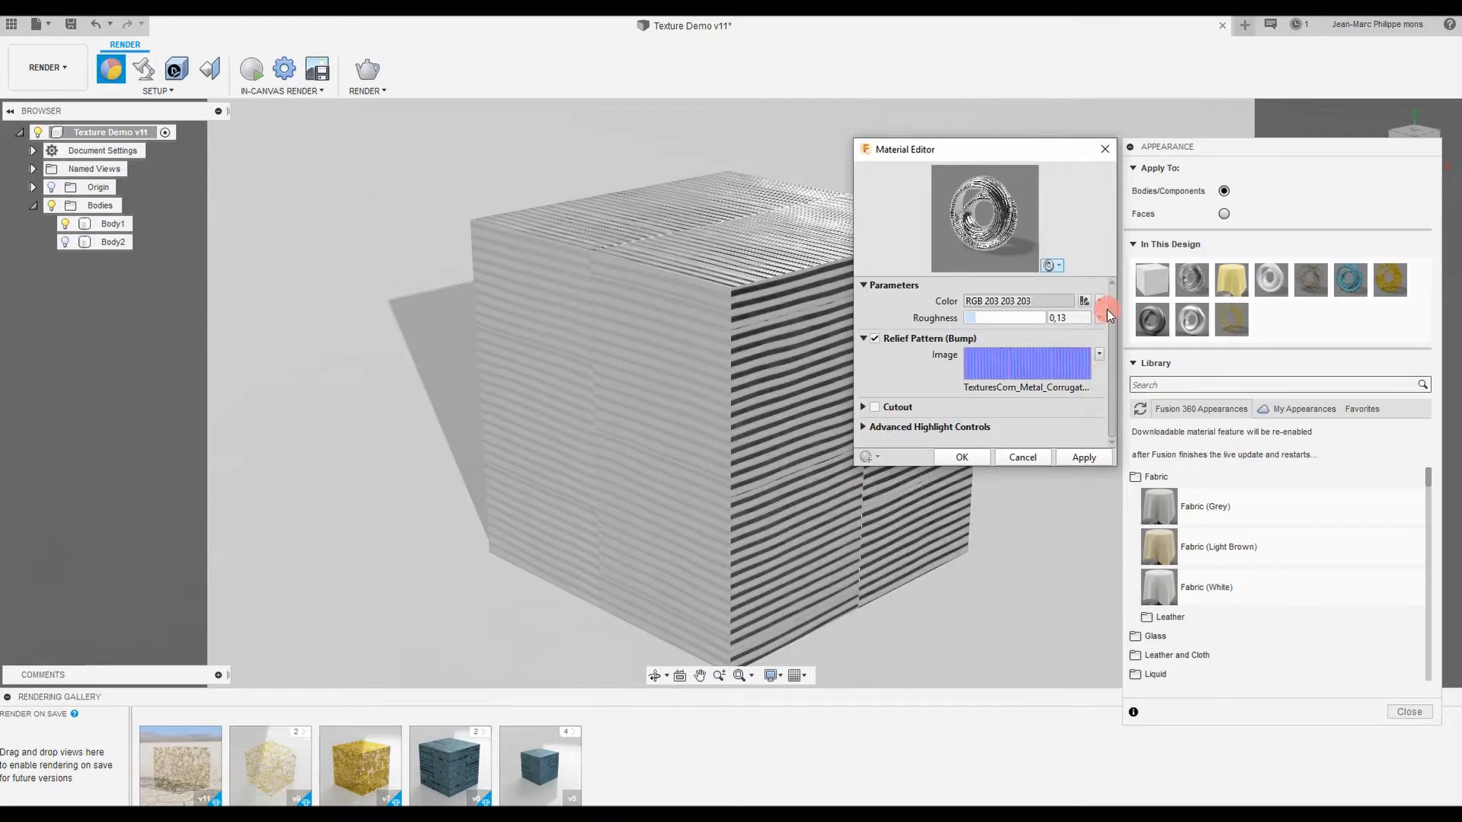
pyautogui.scroll(1, 1109, 339)
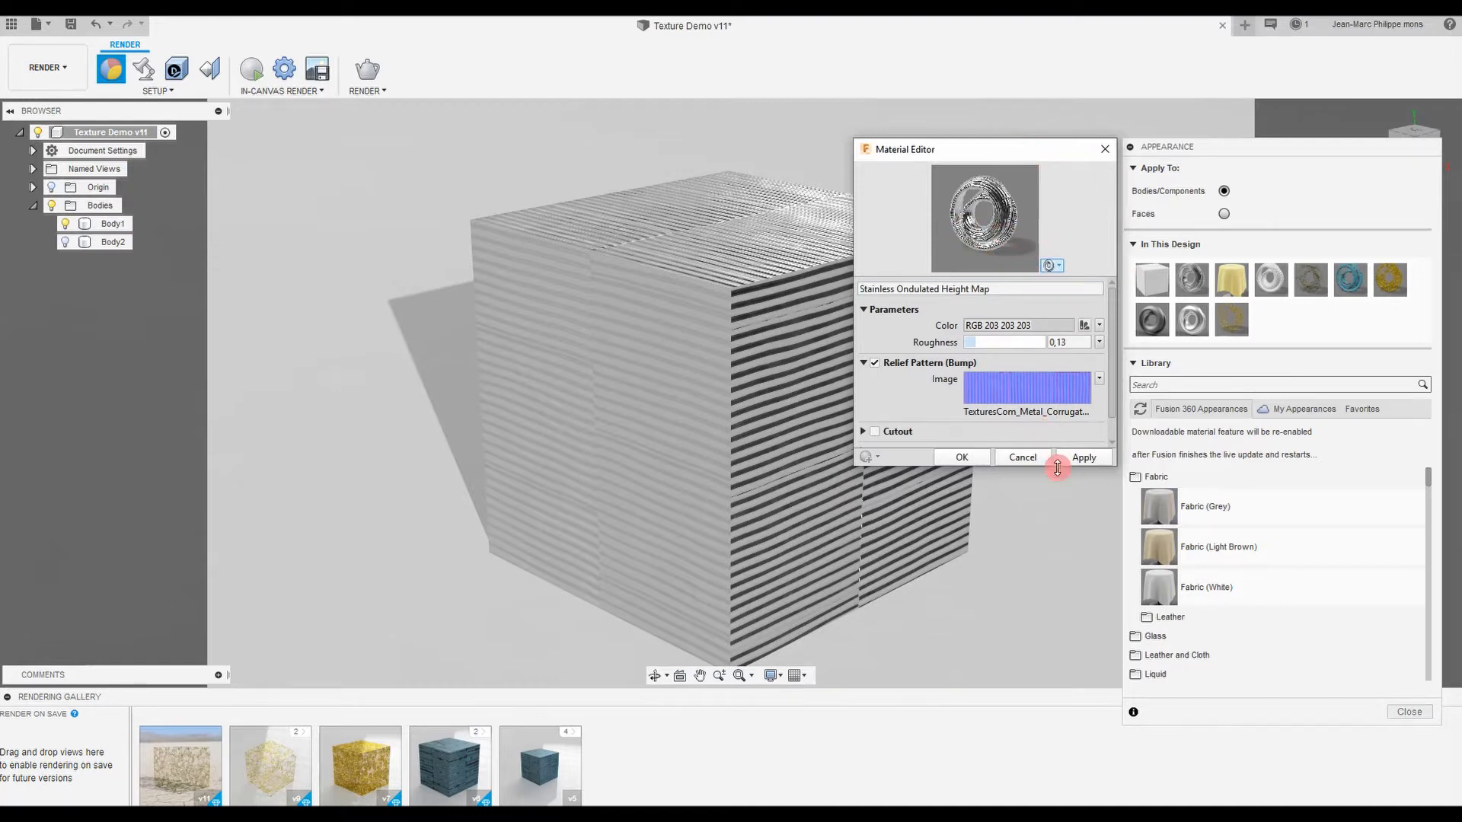
pyautogui.click(961, 459)
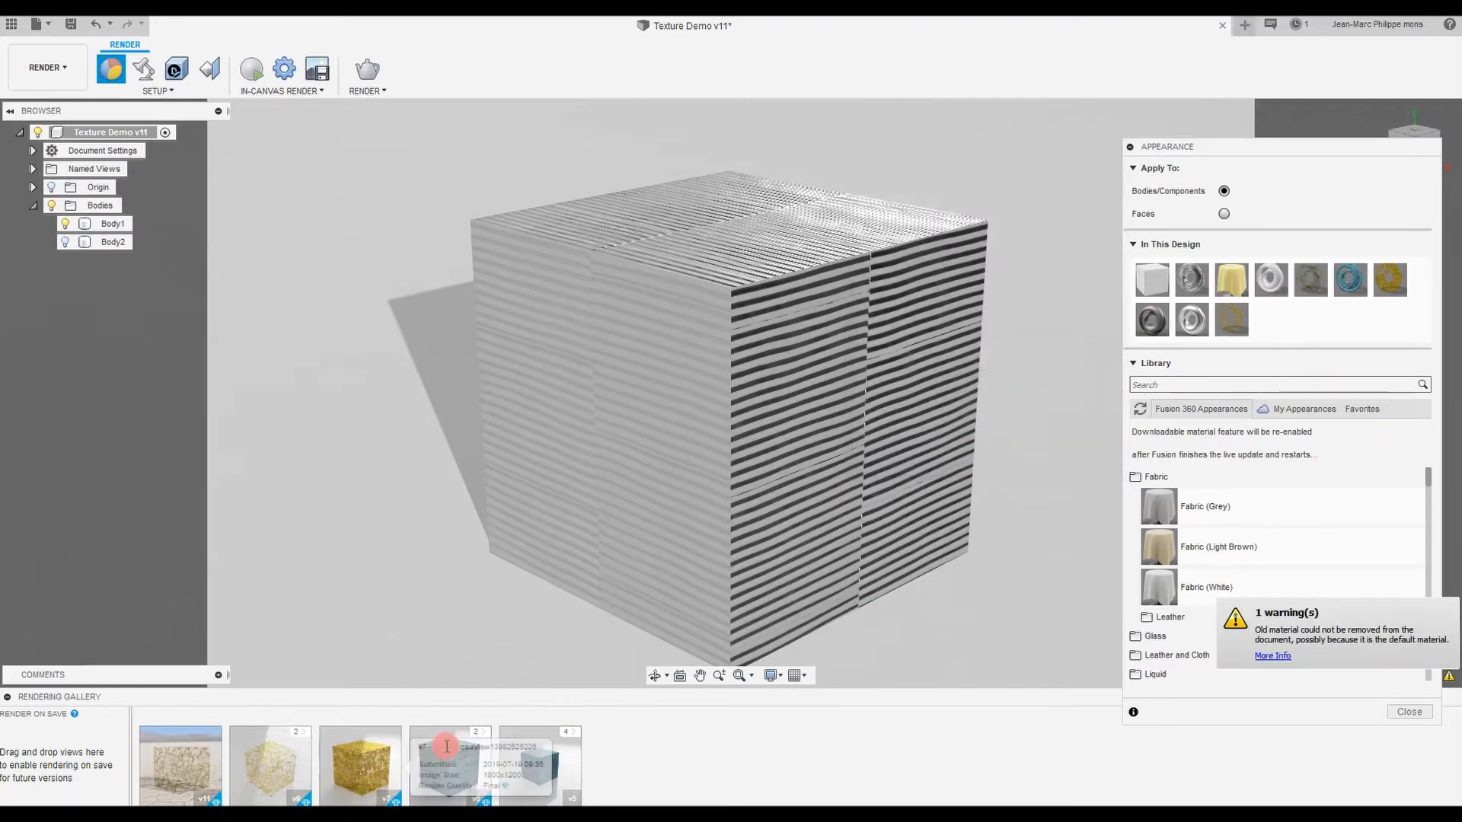
# Compare the height map and normal map renders of the stainless cube in Photos, examining the normal map render up close, and return to Fusion 360.
pyautogui.scroll(-5, 590, 739)
pyautogui.doubleClick(359, 751)
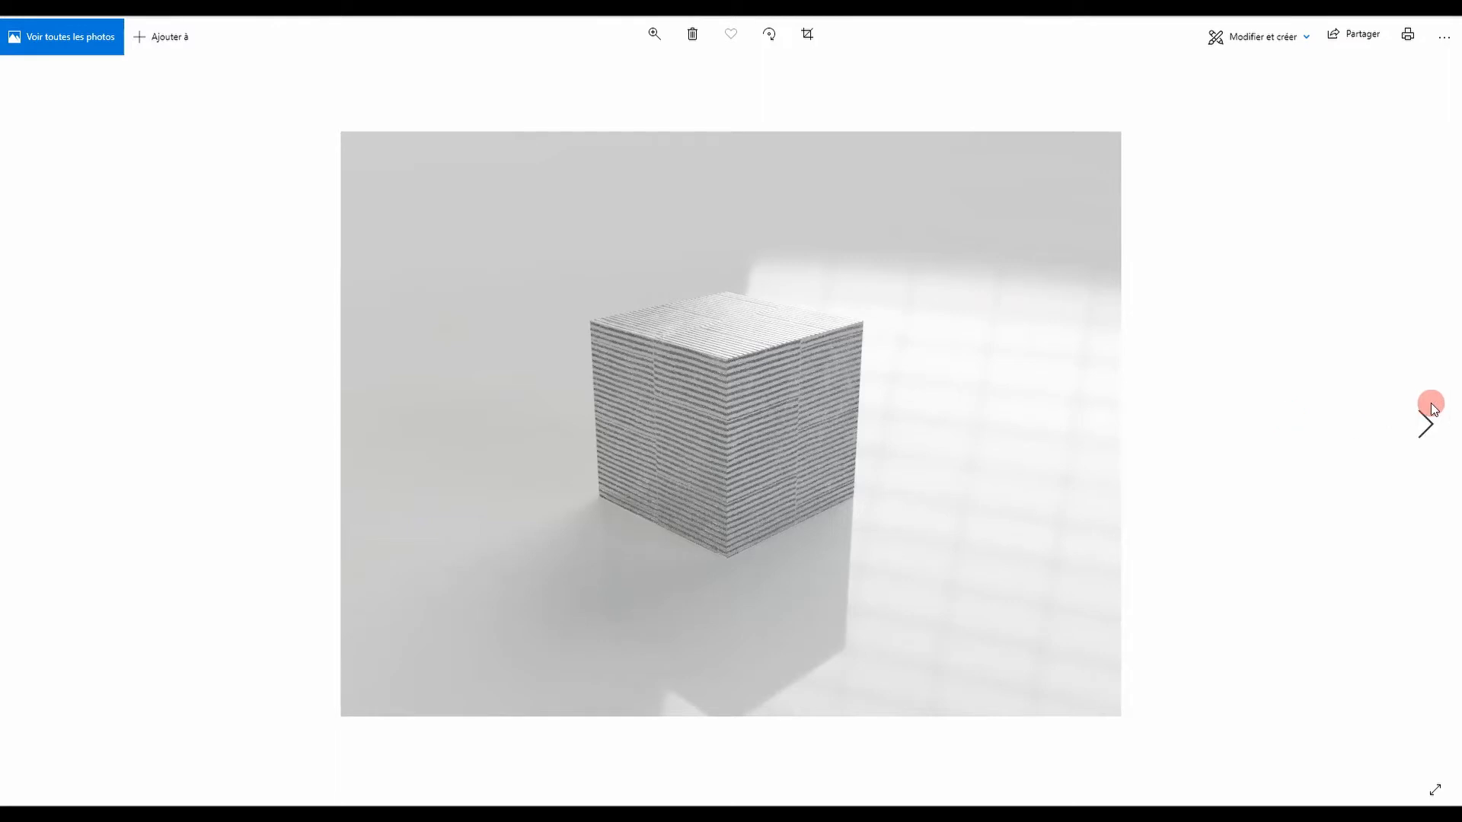
pyautogui.click(1426, 424)
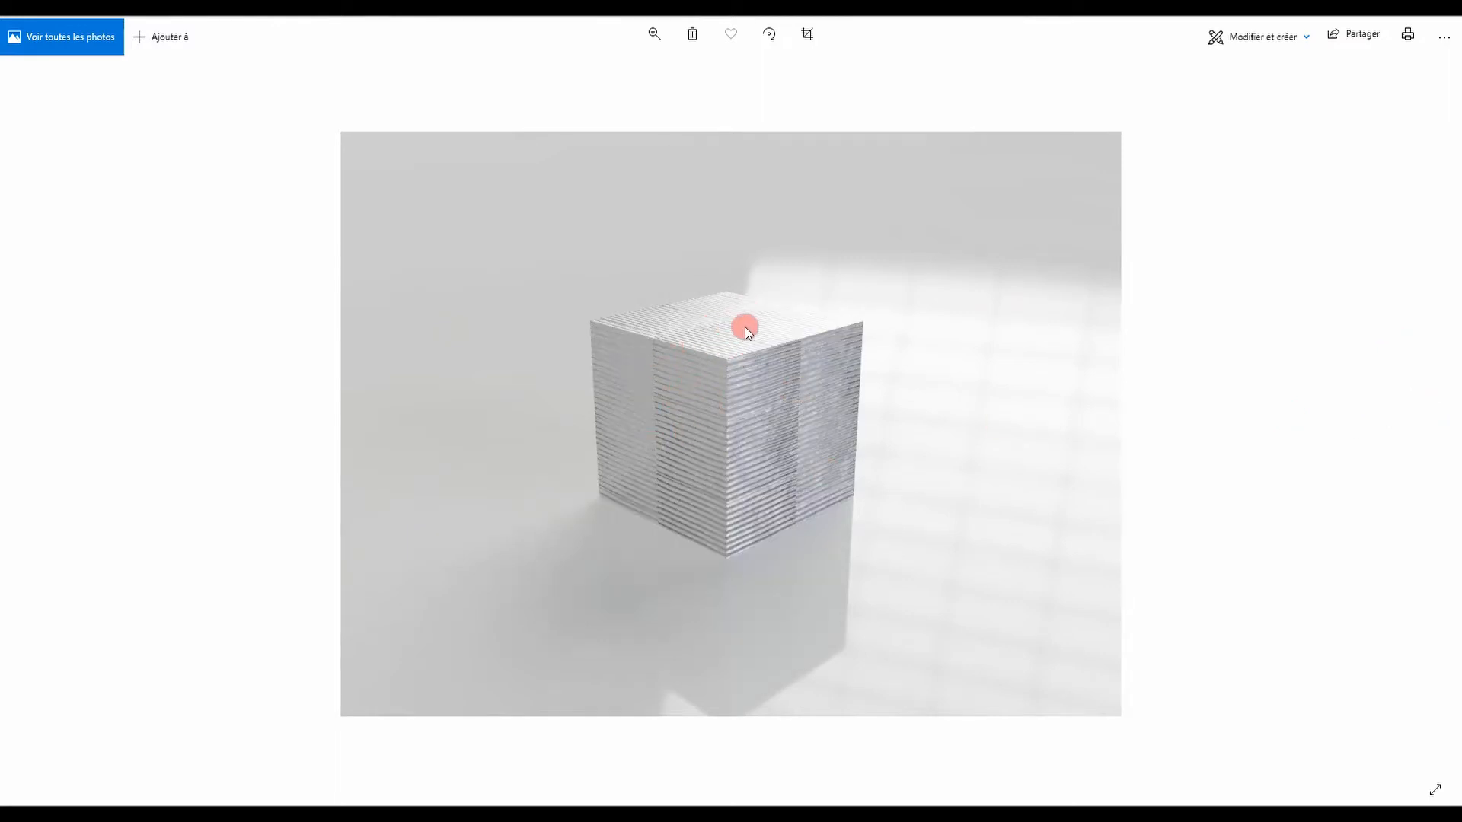
pyautogui.click(659, 37)
pyautogui.moveTo(586, 74); pyautogui.dragTo(624, 74)
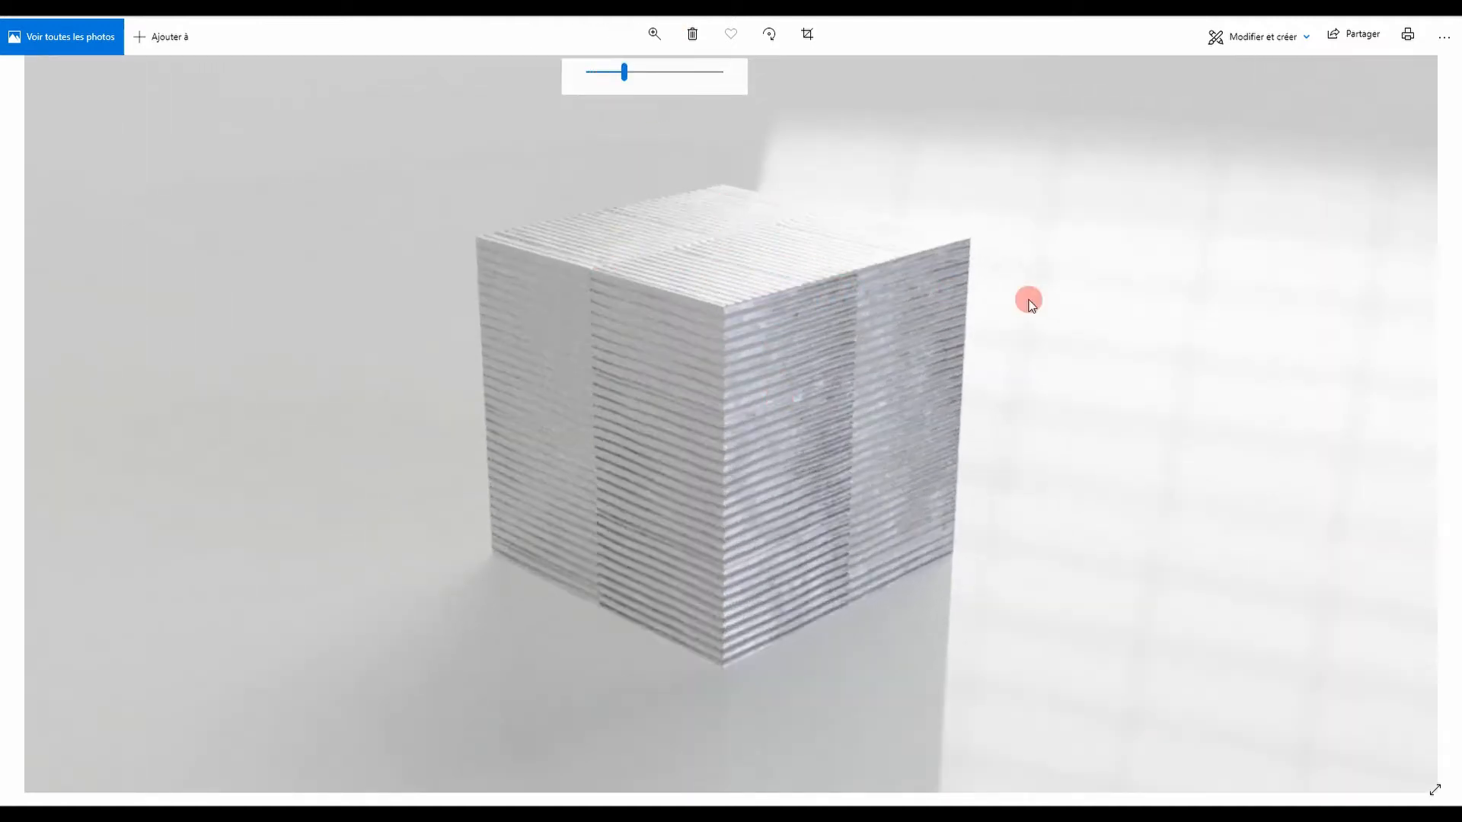
pyautogui.moveTo(626, 76); pyautogui.dragTo(589, 72)
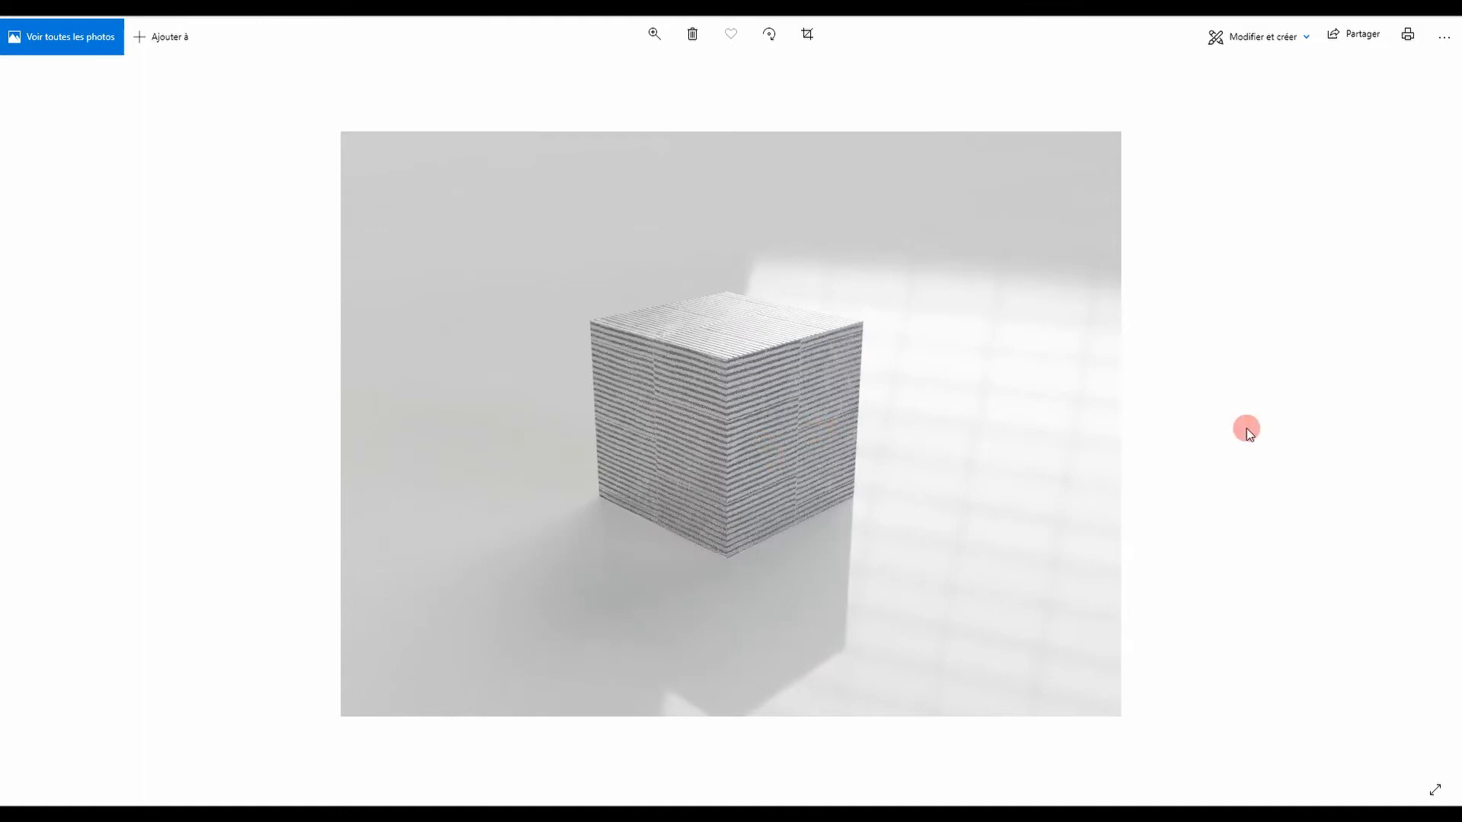
pyautogui.moveTo(1437, 424)
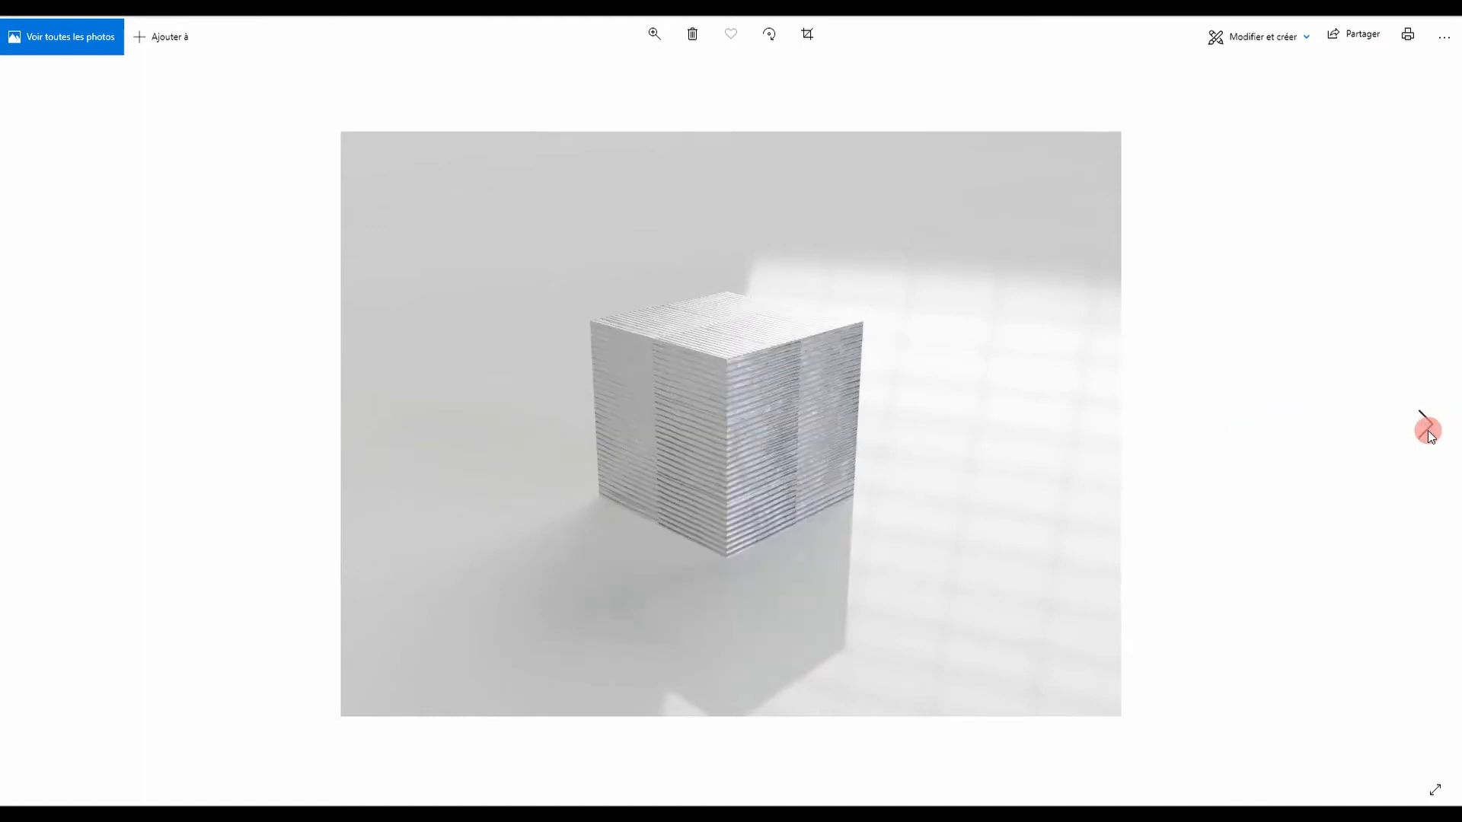
pyautogui.hotkey('alt', 'Tab')
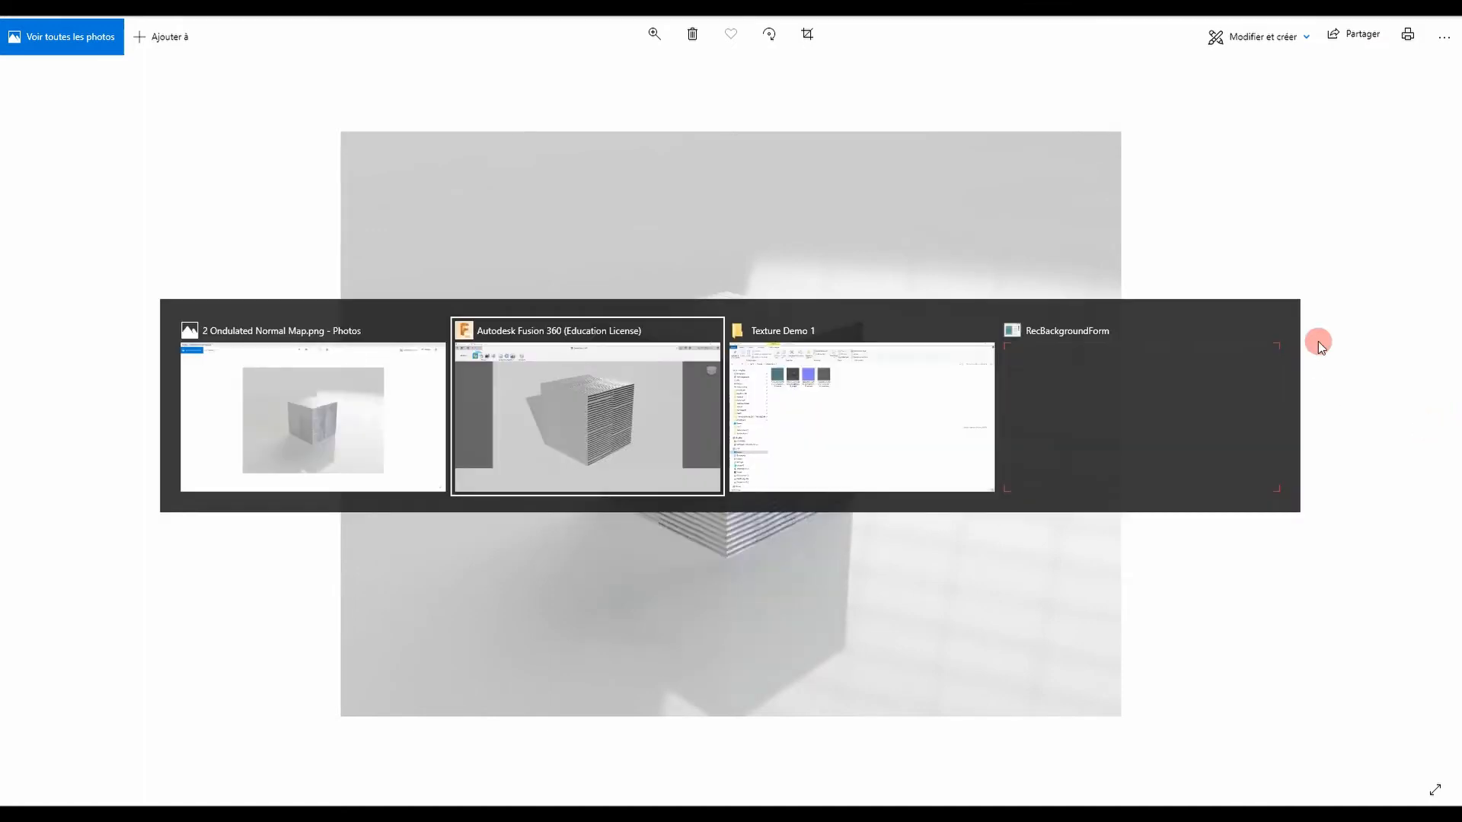
pyautogui.hotkey('alt', 'Tab')
pyautogui.hotkey('alt', 'Tab')
pyautogui.hotkey('alt', 'Tab')
pyautogui.hotkey('alt', 'Tab')
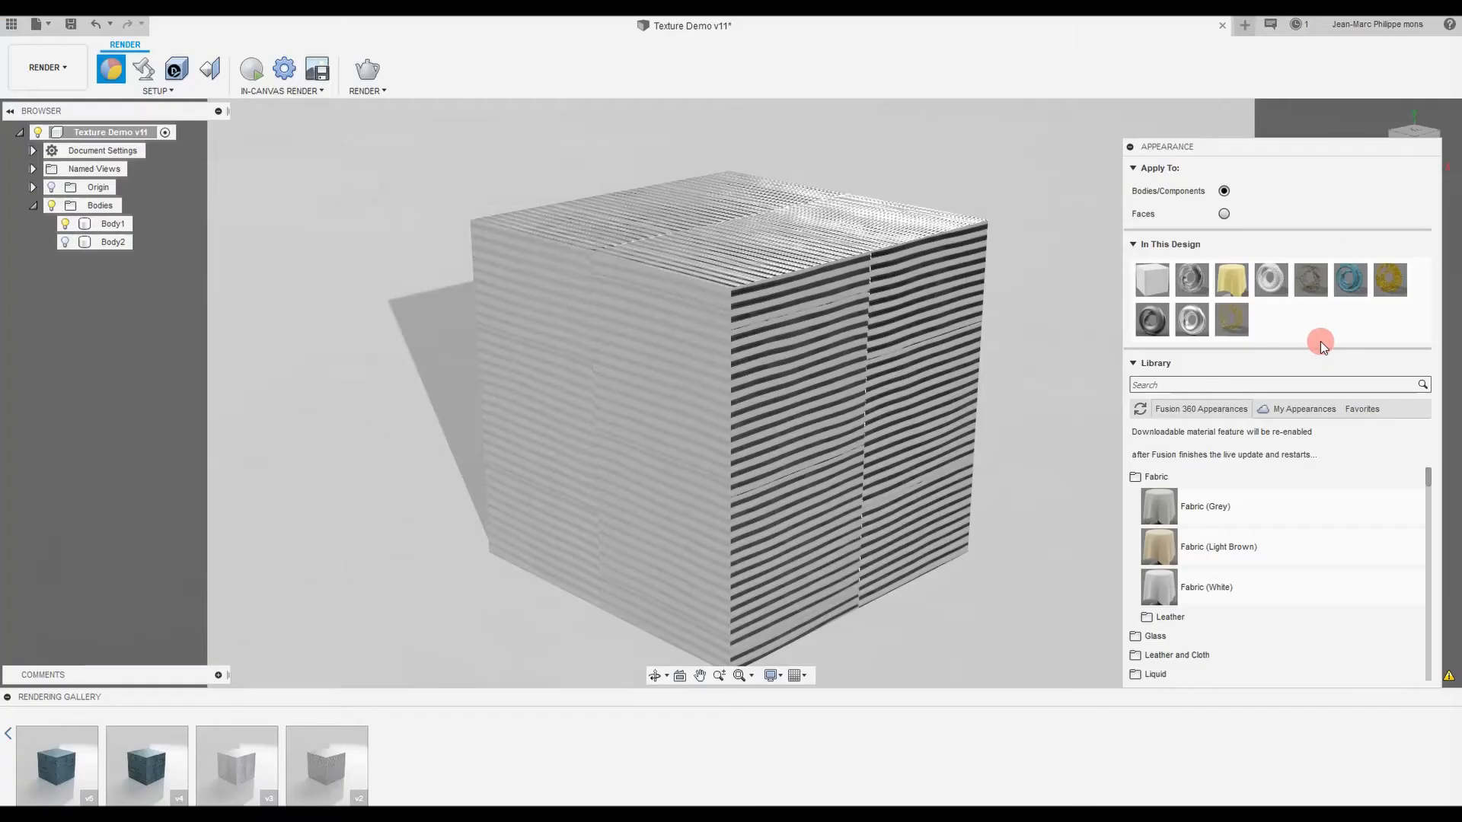
# Replace the Stainless Ondulated Height Map appearance's color with the image TexturesCom_Metal_Corrugated3_1K_albedo from the Texture Demo 1 folder.
pyautogui.doubleClick(1190, 282)
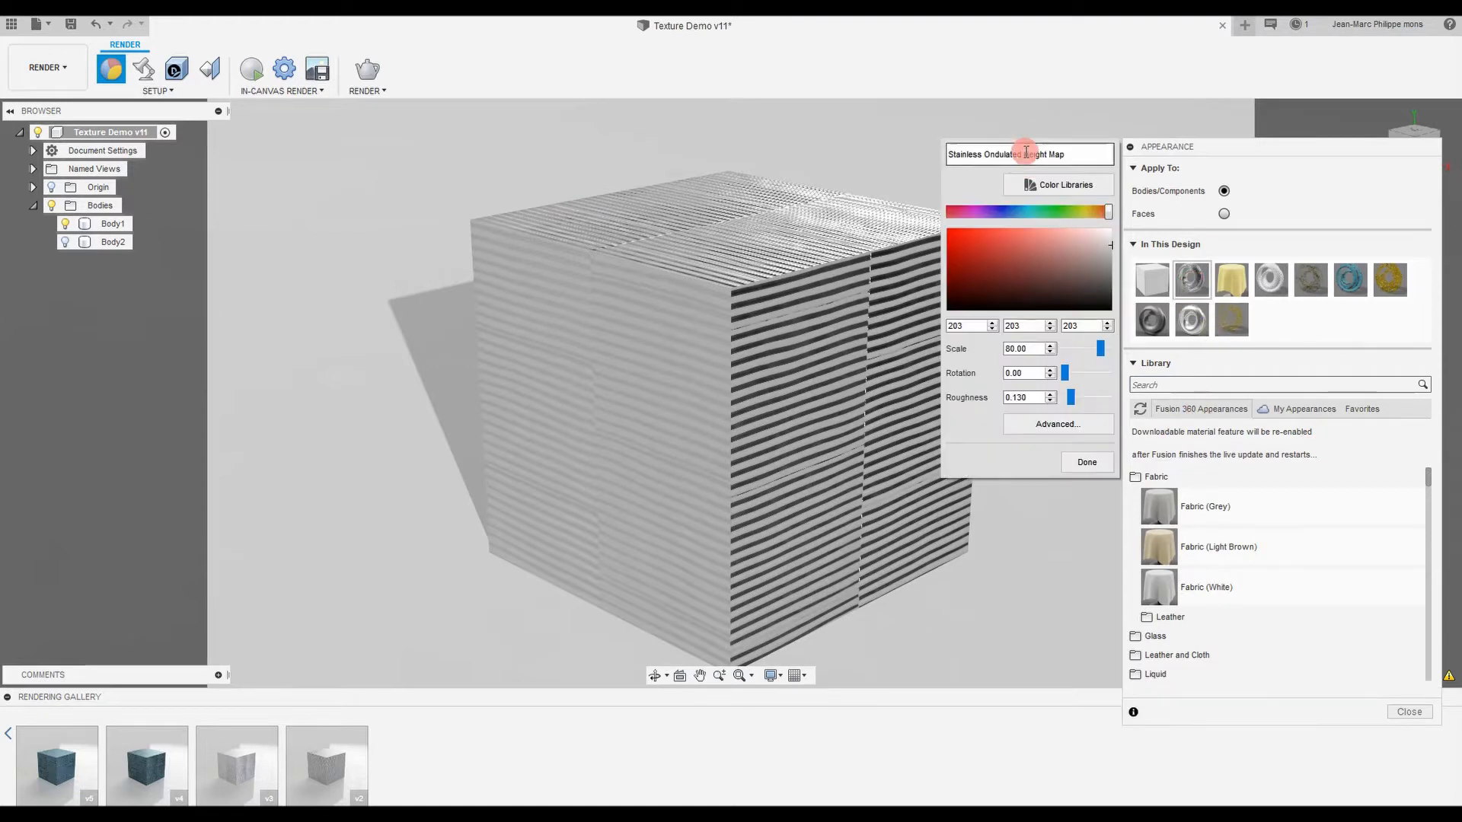
pyautogui.click(1077, 428)
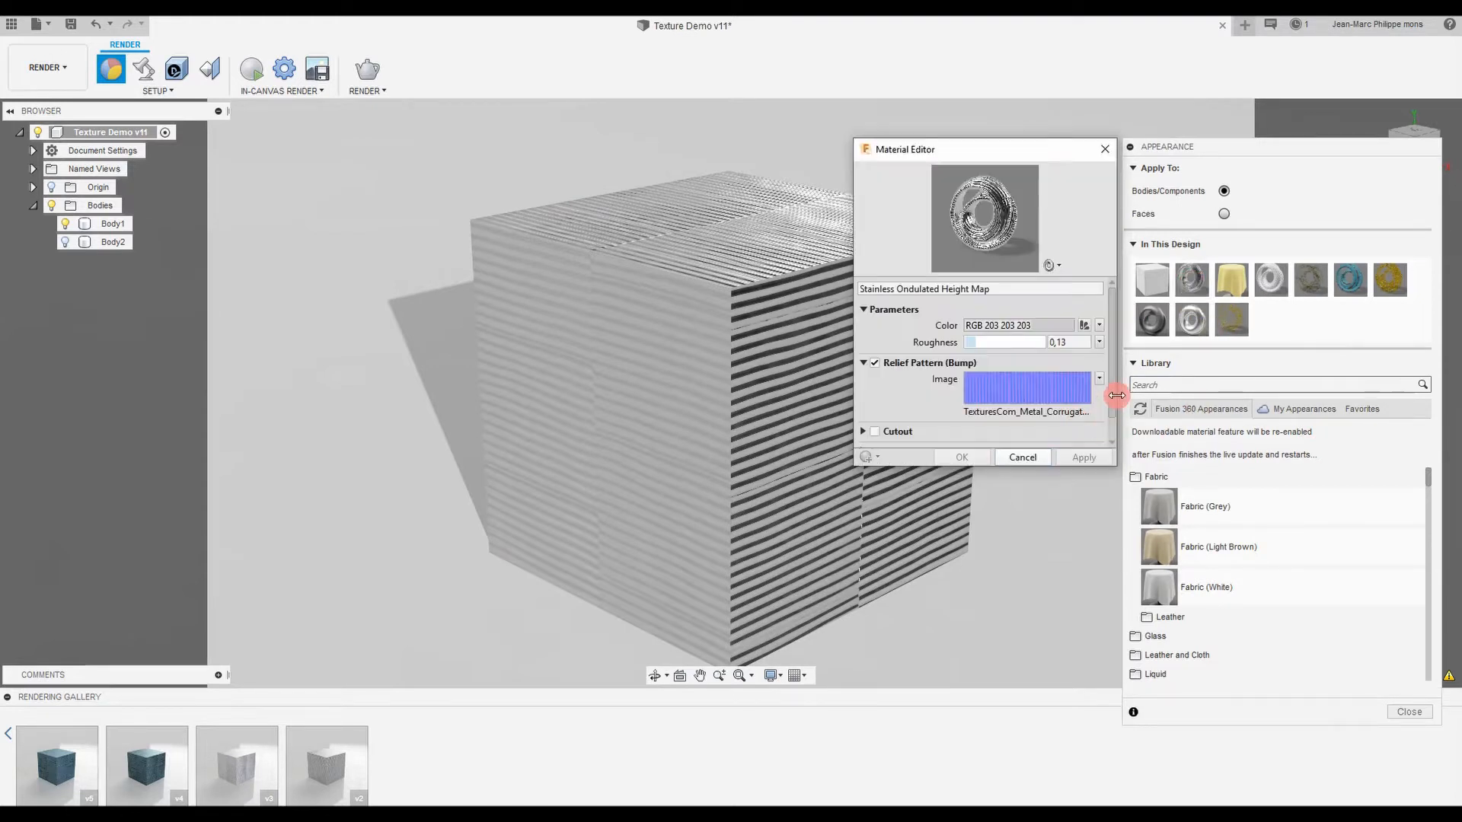
pyautogui.click(1100, 325)
pyautogui.click(1052, 355)
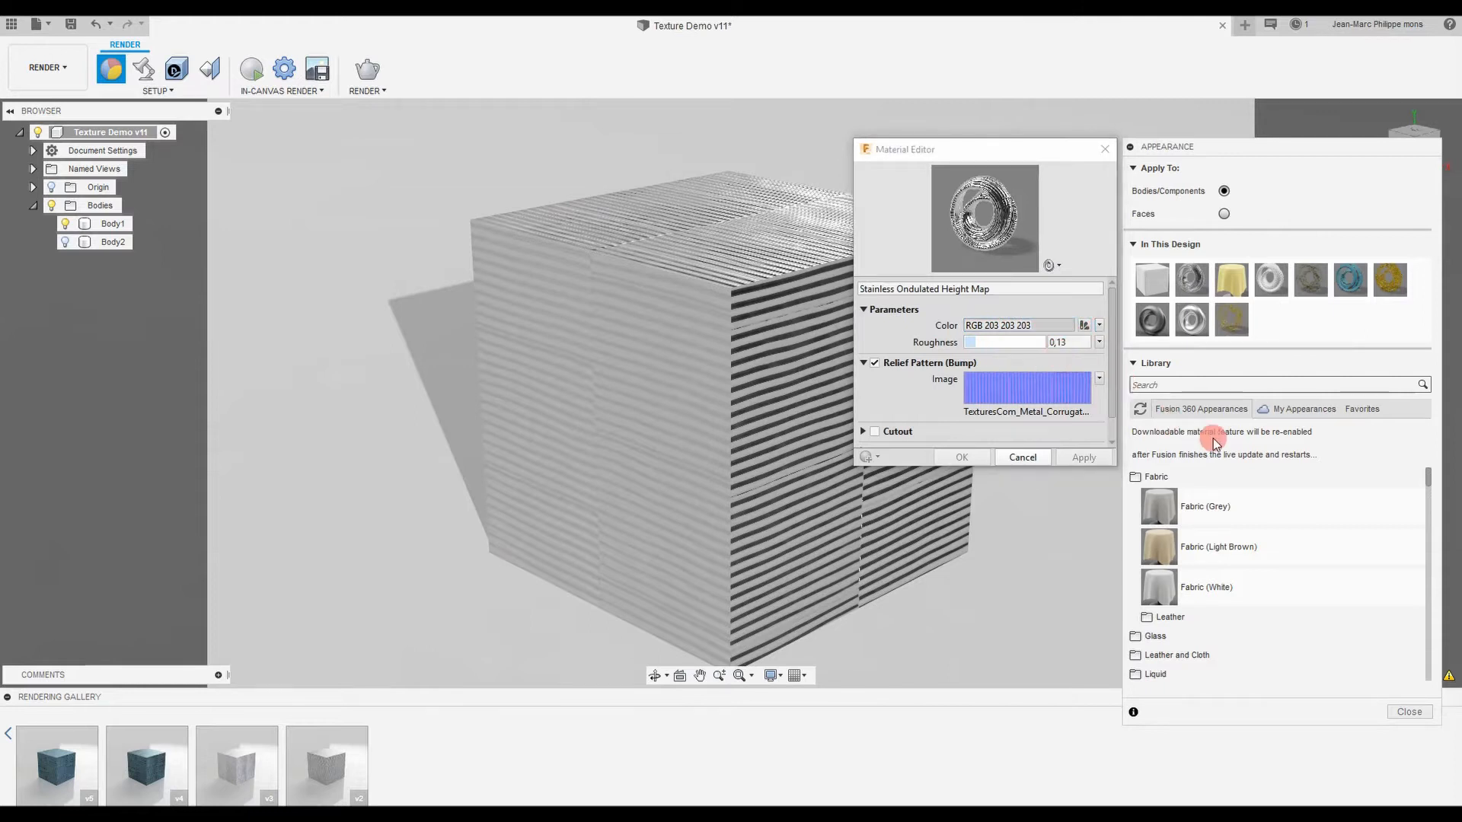
pyautogui.click(1032, 293)
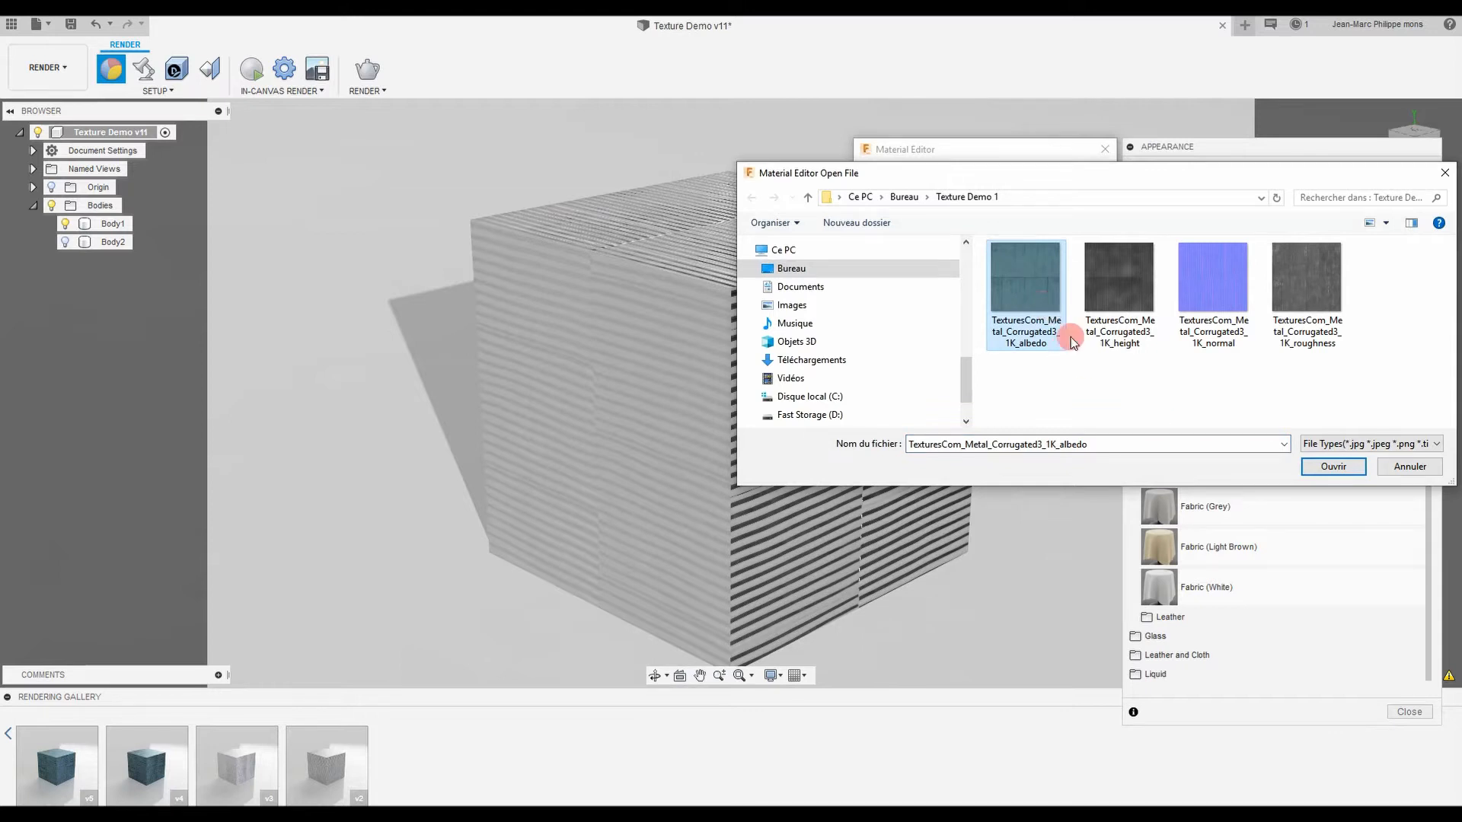
pyautogui.click(1347, 469)
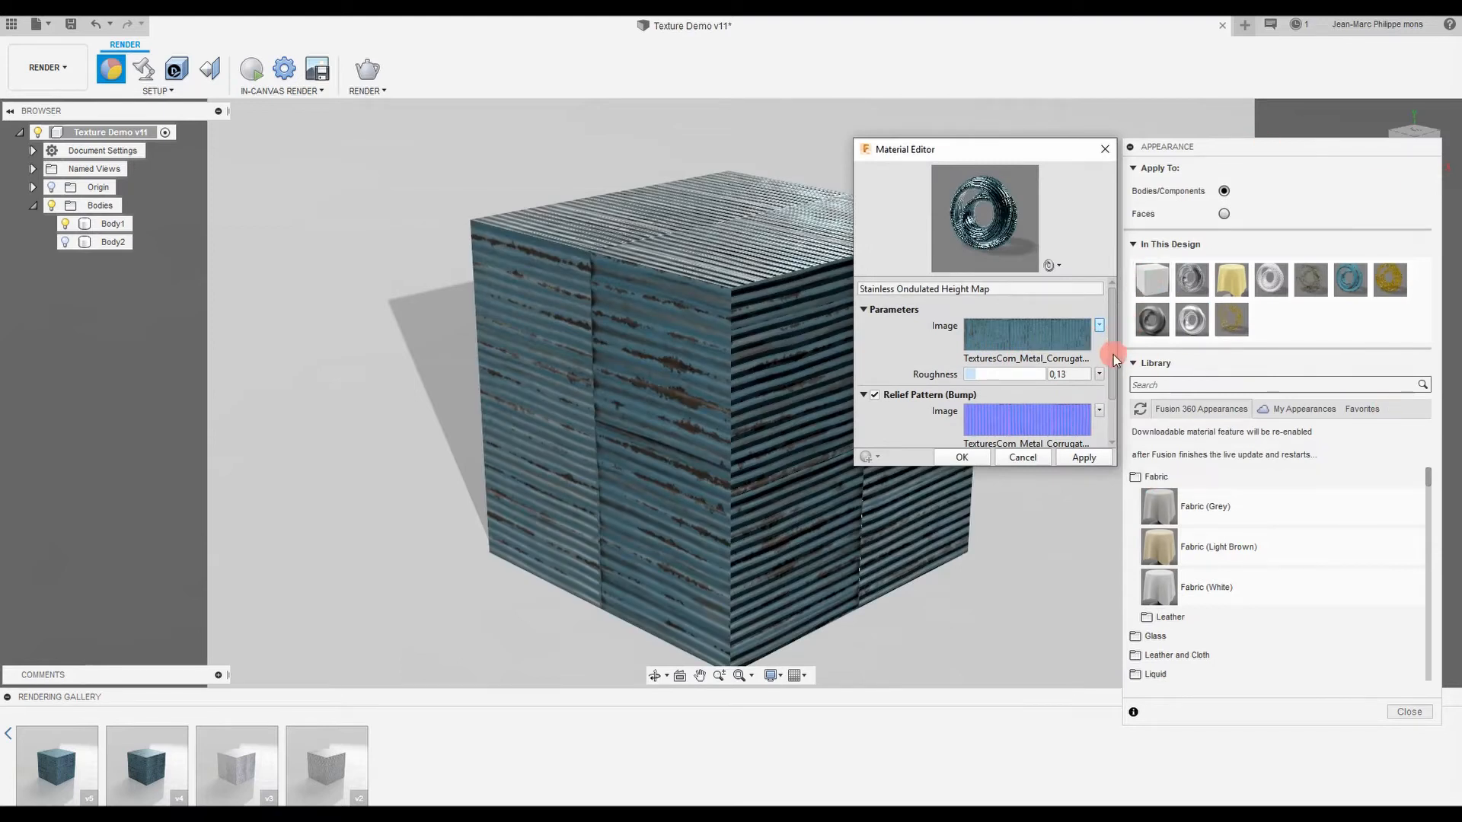
# Set the Stainless Ondulated Height Map material's roughness to 0.37 and close the Material Editor.
pyautogui.moveTo(1113, 356)
pyautogui.mouseDown()
pyautogui.moveTo(1120, 381)
pyautogui.moveTo(1123, 338)
pyautogui.moveTo(1119, 382)
pyautogui.mouseUp()
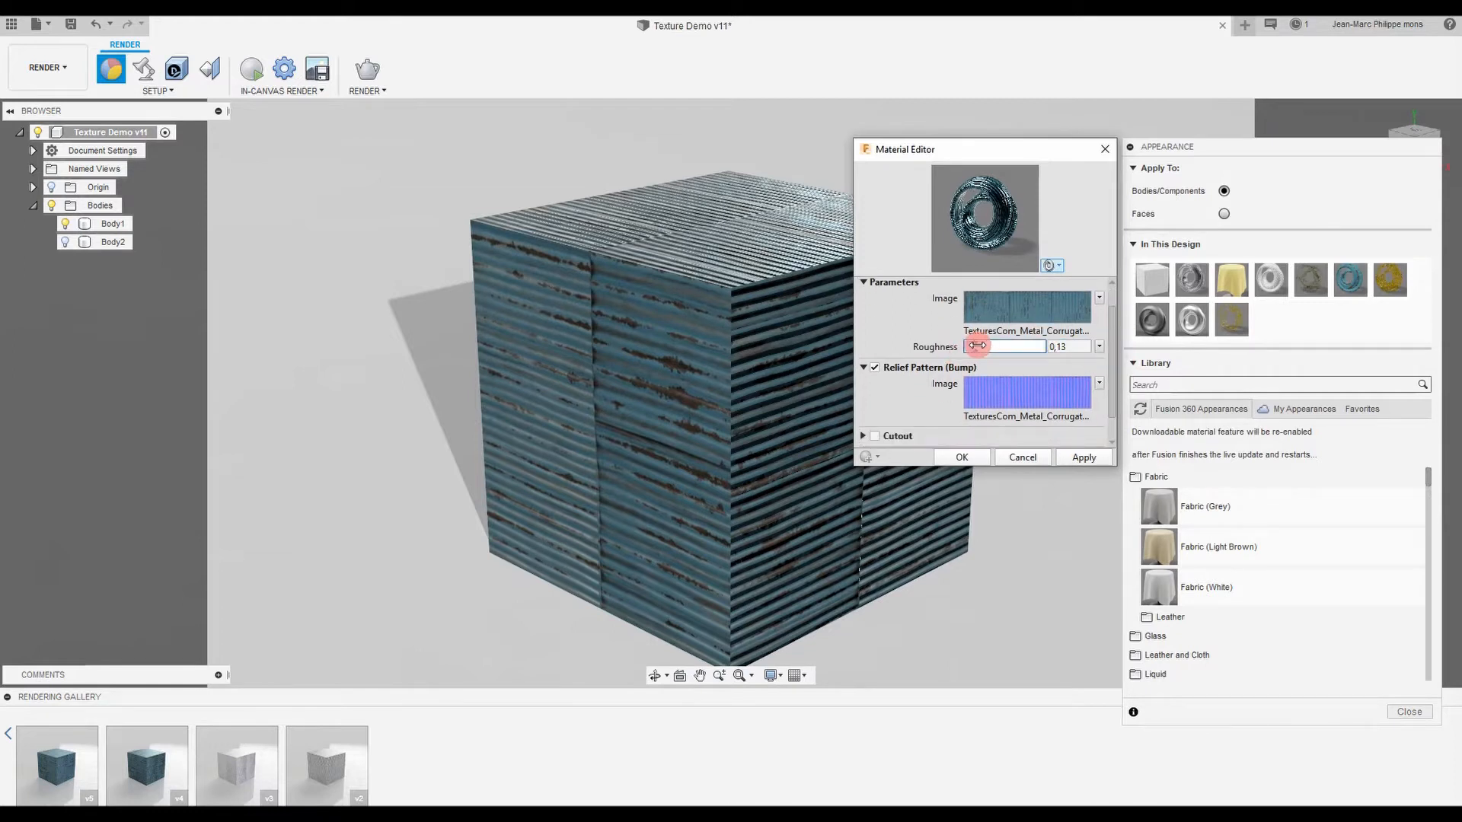
pyautogui.moveTo(977, 346); pyautogui.dragTo(989, 352)
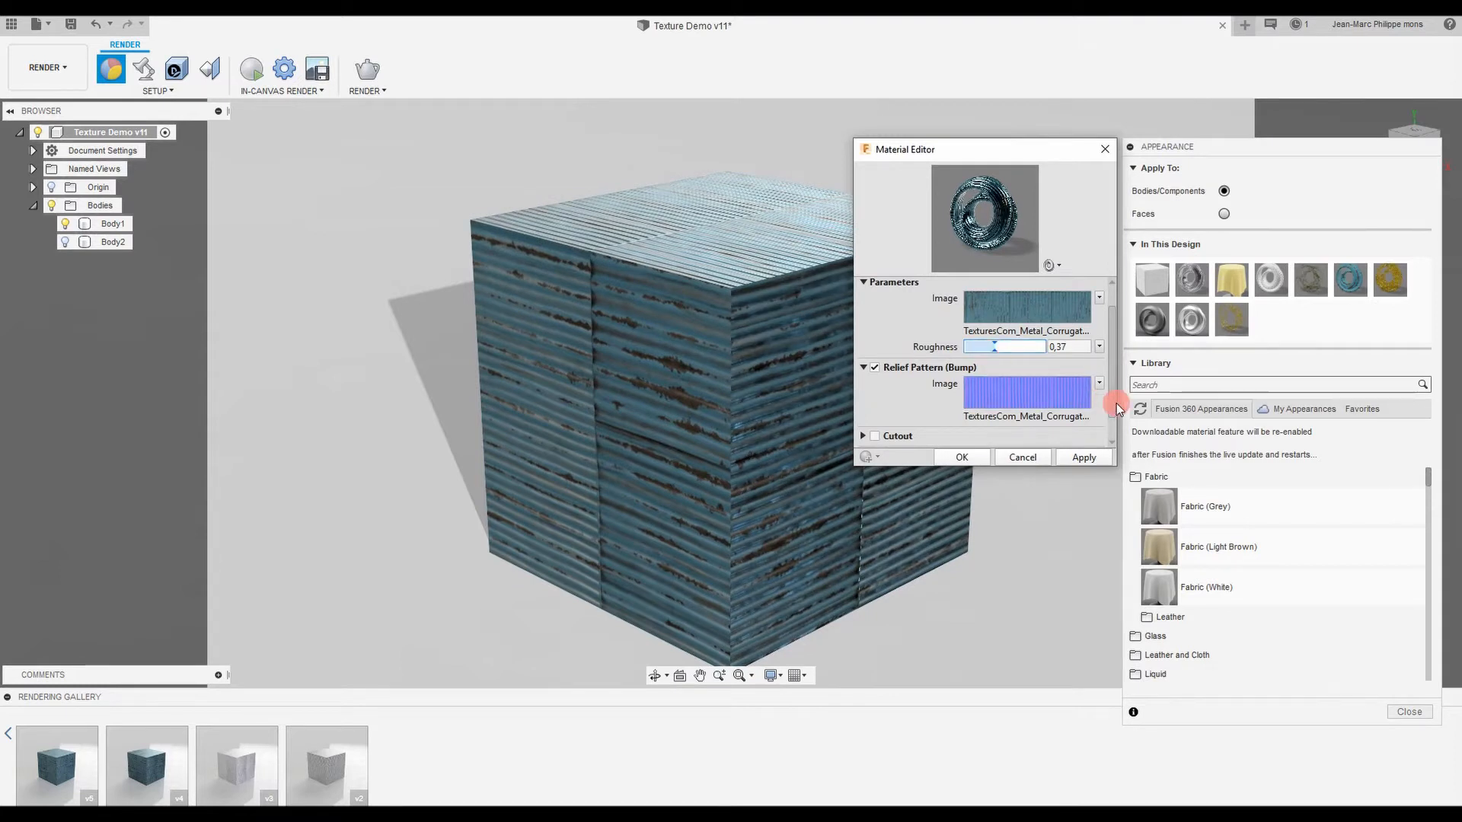
pyautogui.moveTo(1114, 409); pyautogui.dragTo(1110, 342)
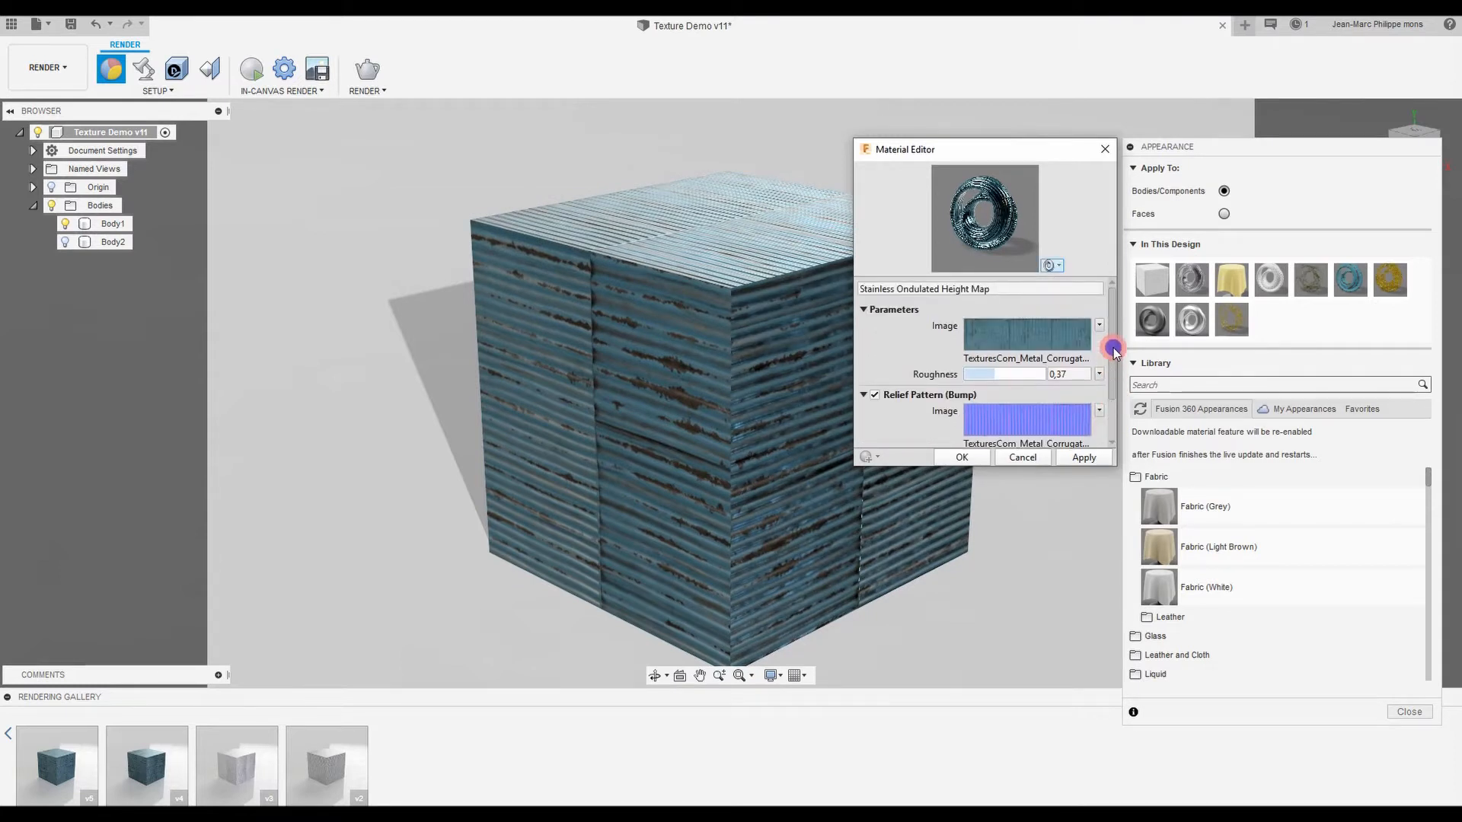
pyautogui.click(1028, 458)
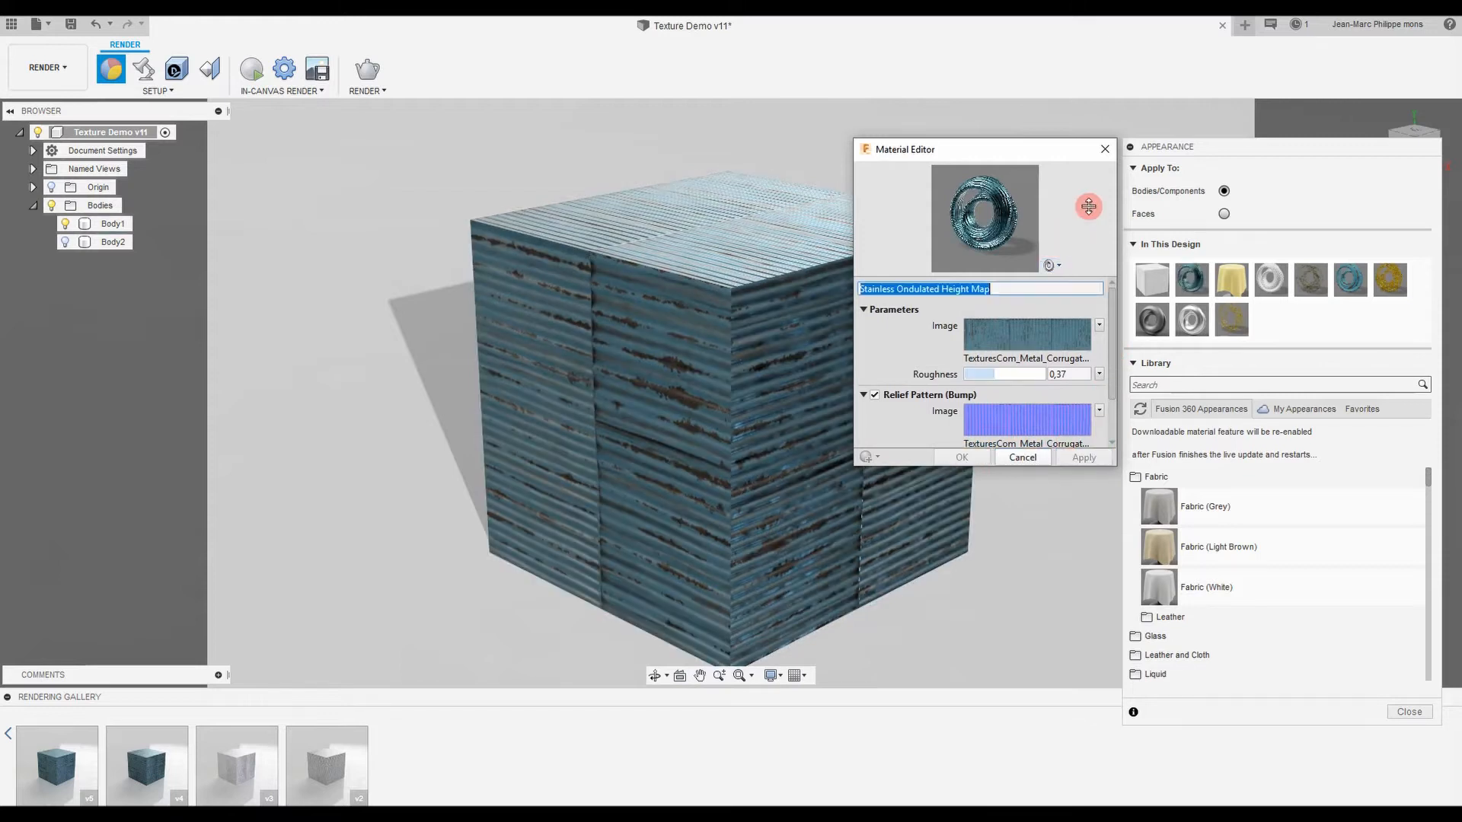
pyautogui.click(1105, 149)
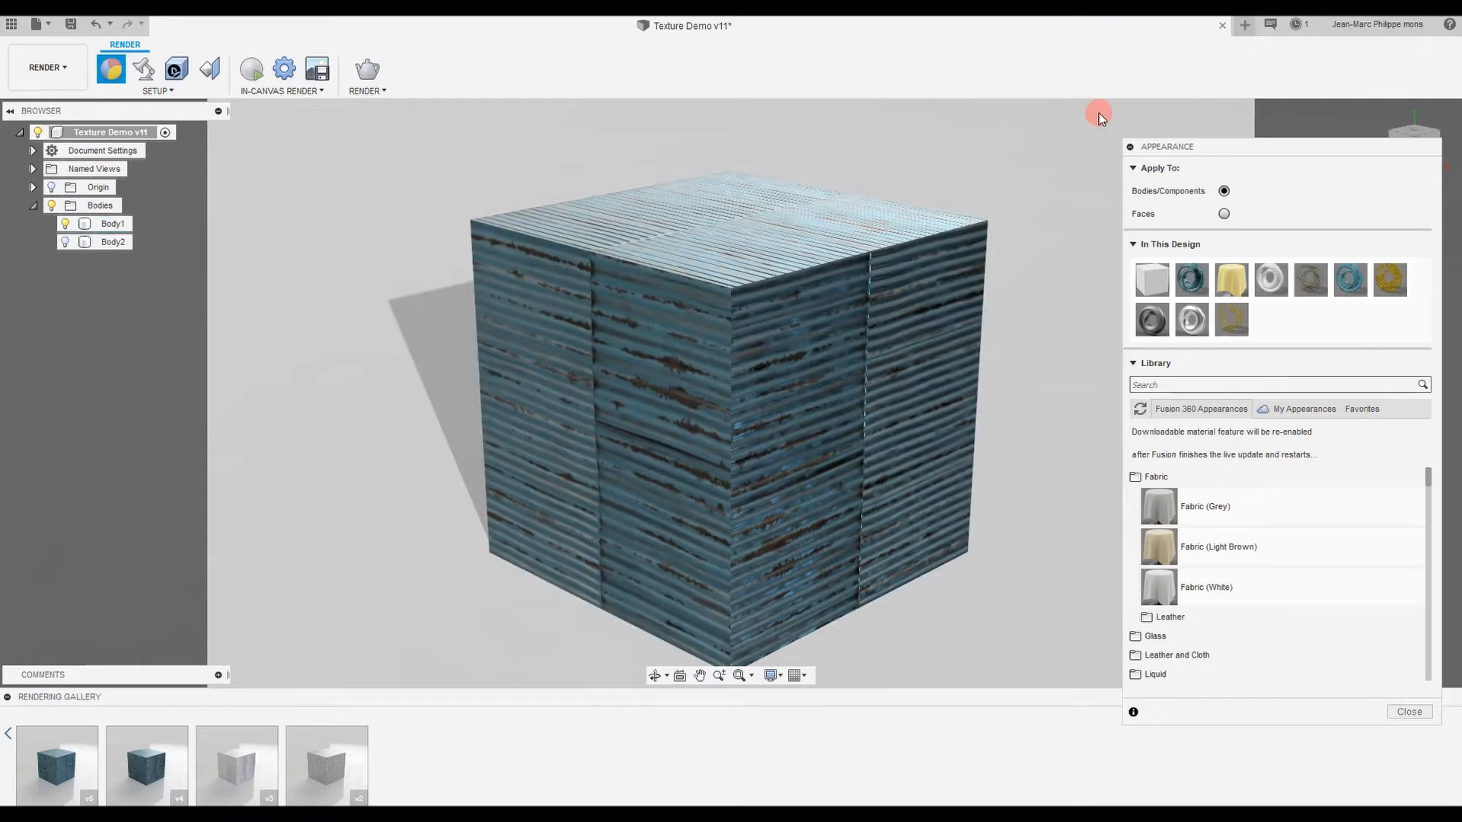
# Preview the blue corrugated cube with an in-canvas render, and stop the render.
pyautogui.click(248, 73)
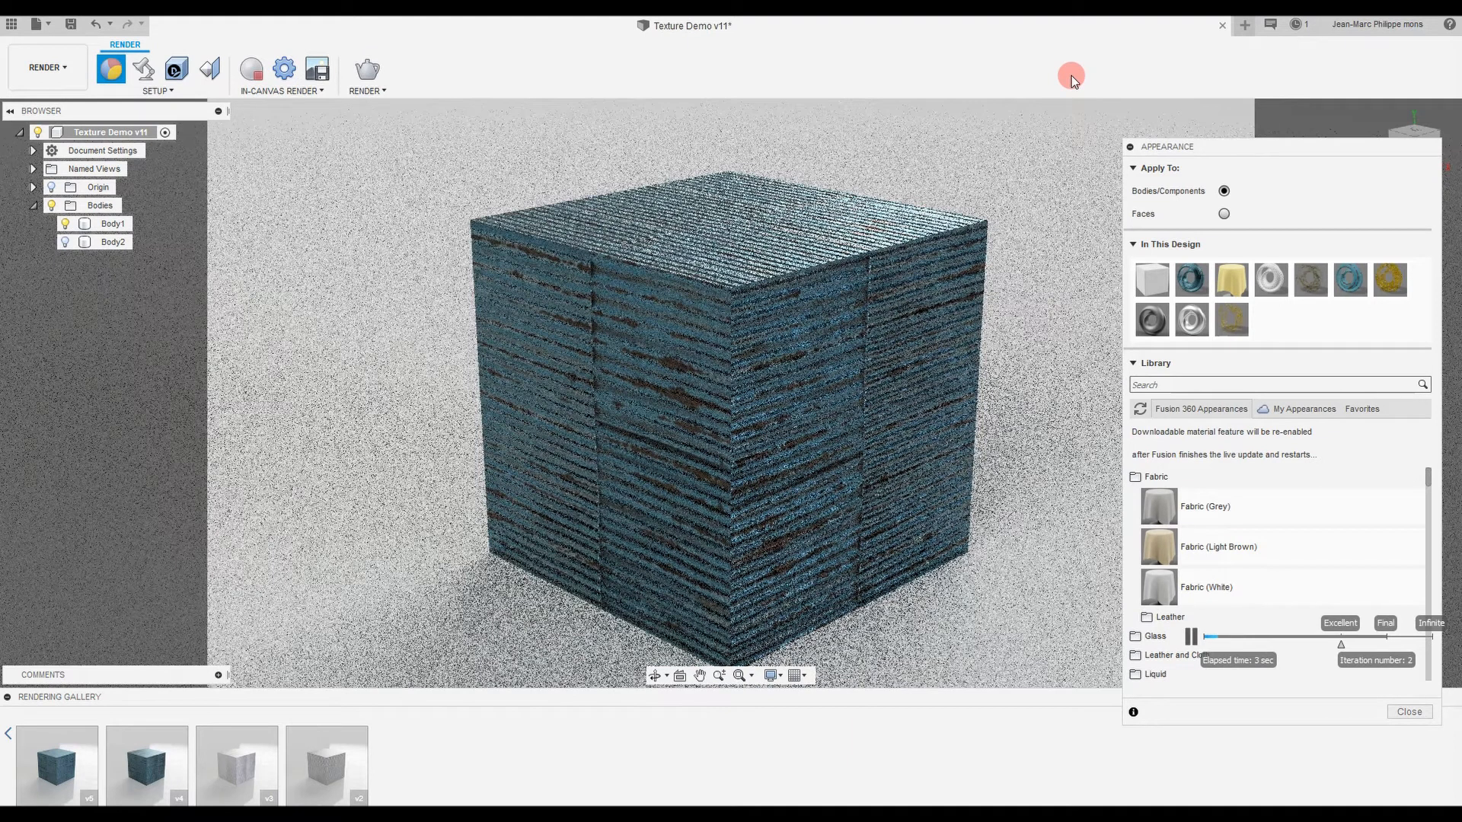
pyautogui.click(254, 76)
# Switch to Photos, compare the renders of the blue corrugated cube, and return to Fusion 360.
pyautogui.hotkey('alt', 'Tab')
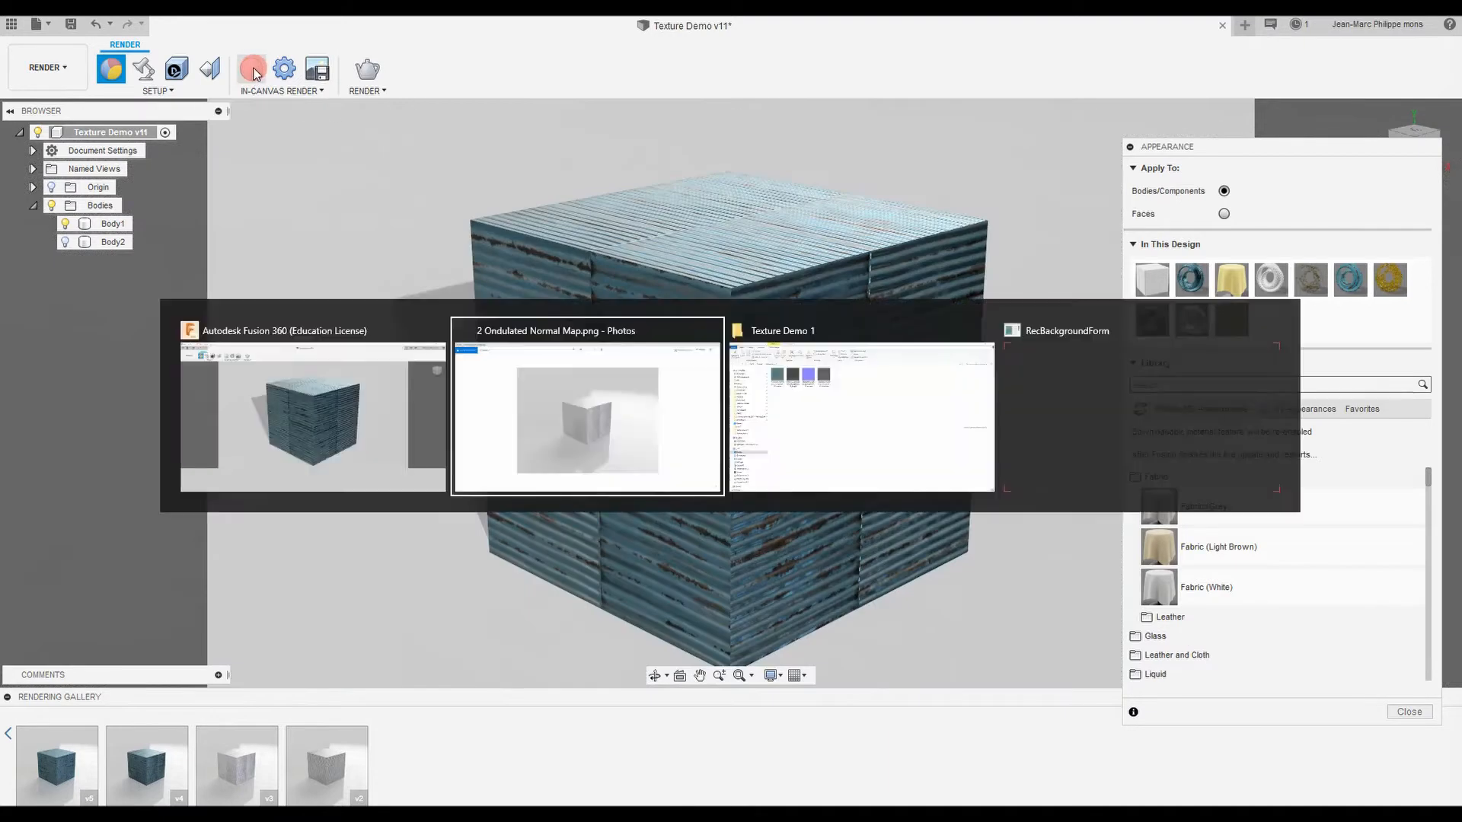
pyautogui.hotkey('alt', 'Tab')
pyautogui.hotkey('alt', 'Tab')
pyautogui.hotkey('alt', 'Tab')
pyautogui.hotkey('alt', 'Tab')
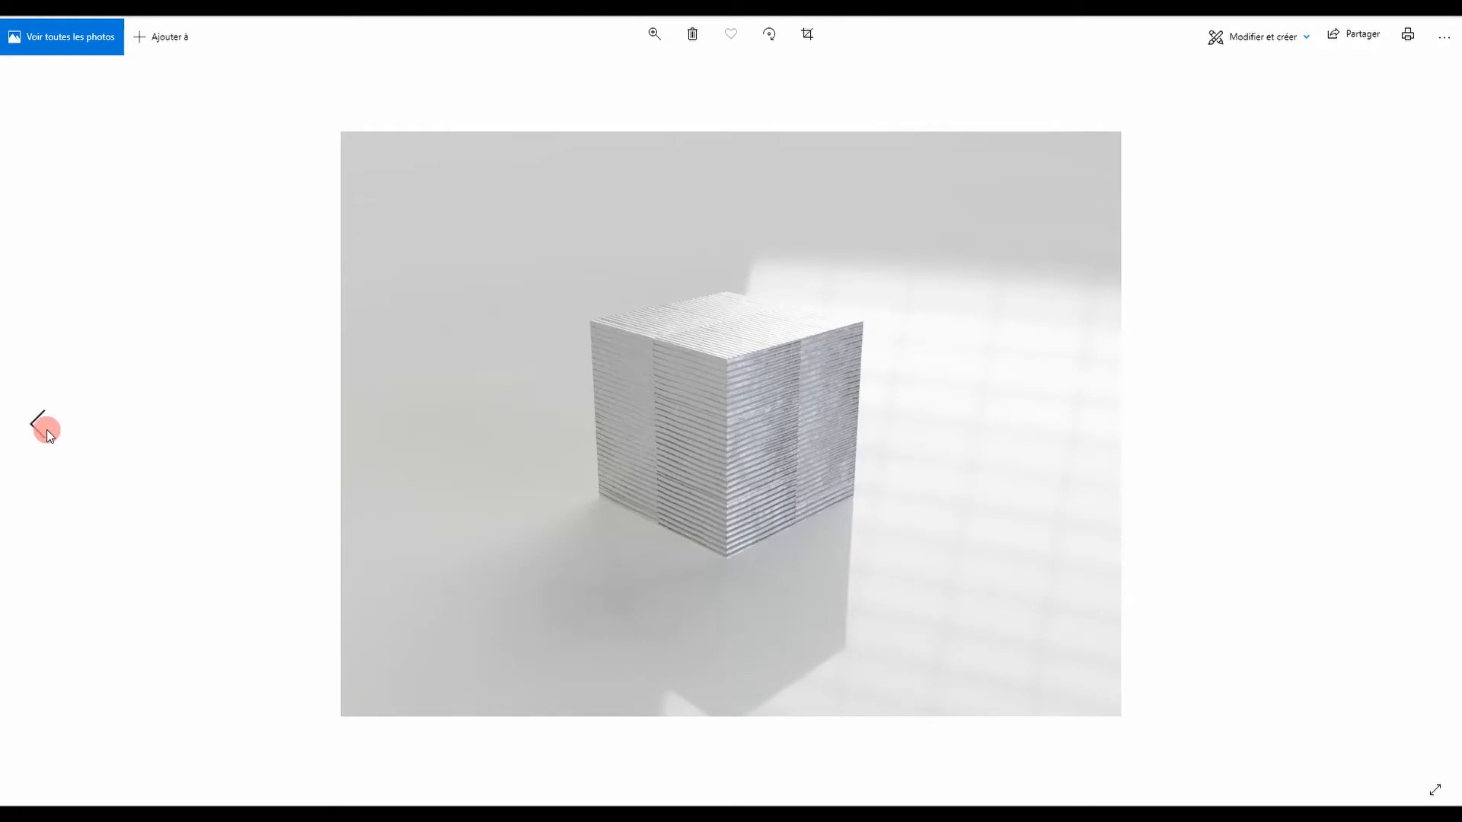
pyautogui.moveTo(1442, 447)
pyautogui.click(1424, 424)
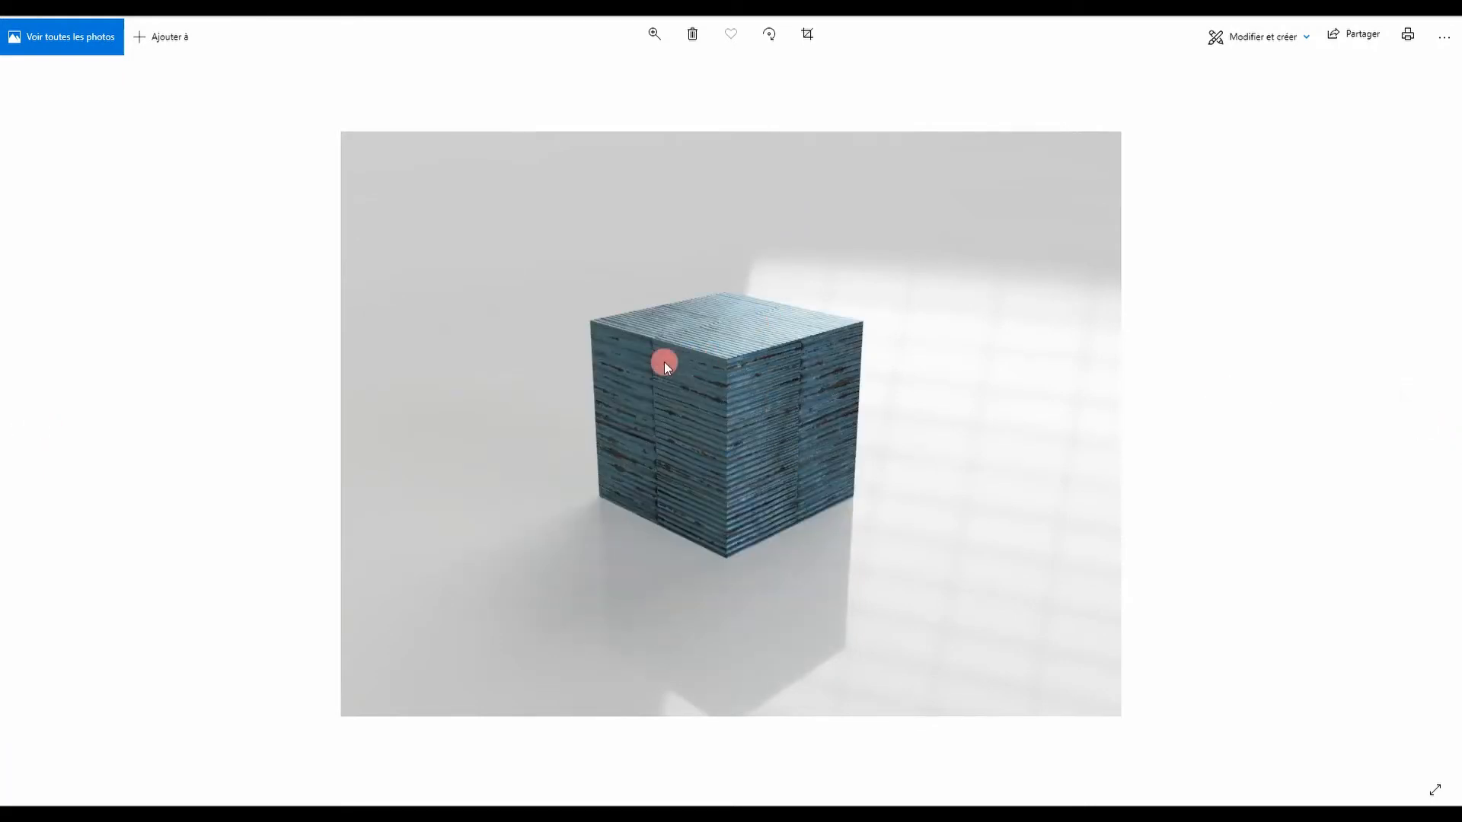
pyautogui.moveTo(1455, 405)
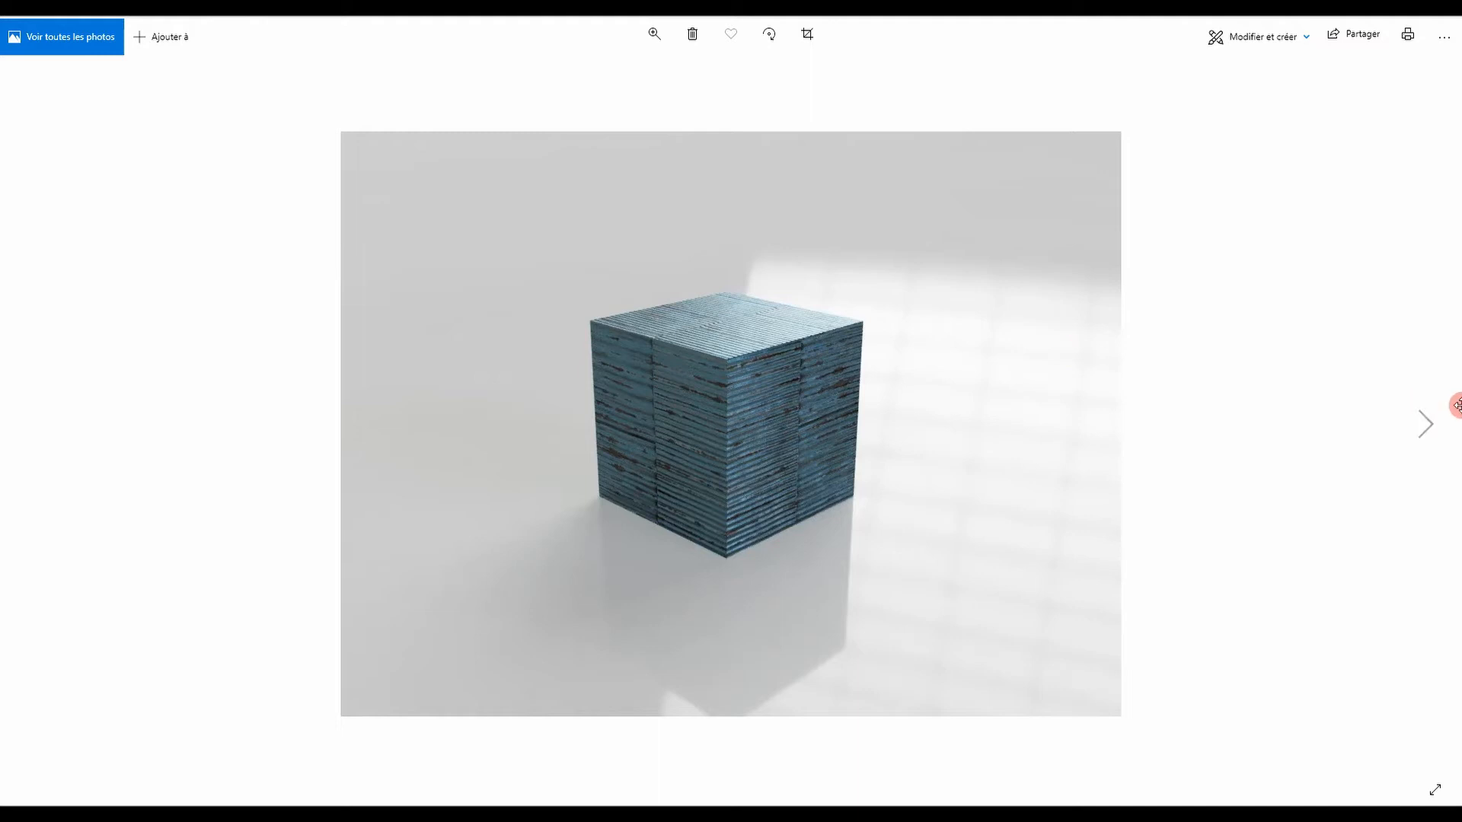
pyautogui.click(1418, 425)
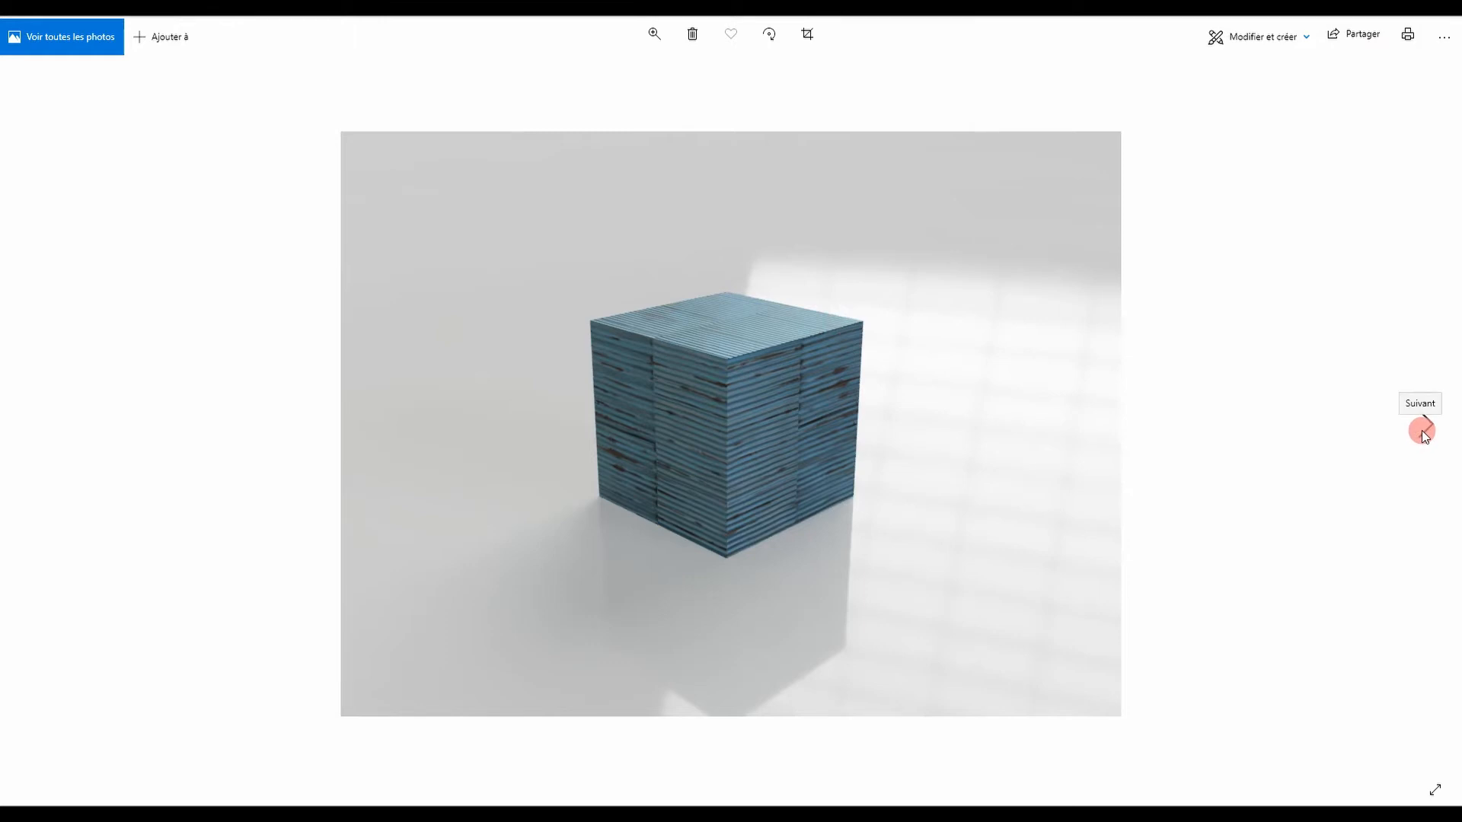
pyautogui.hotkey('alt', 'Tab')
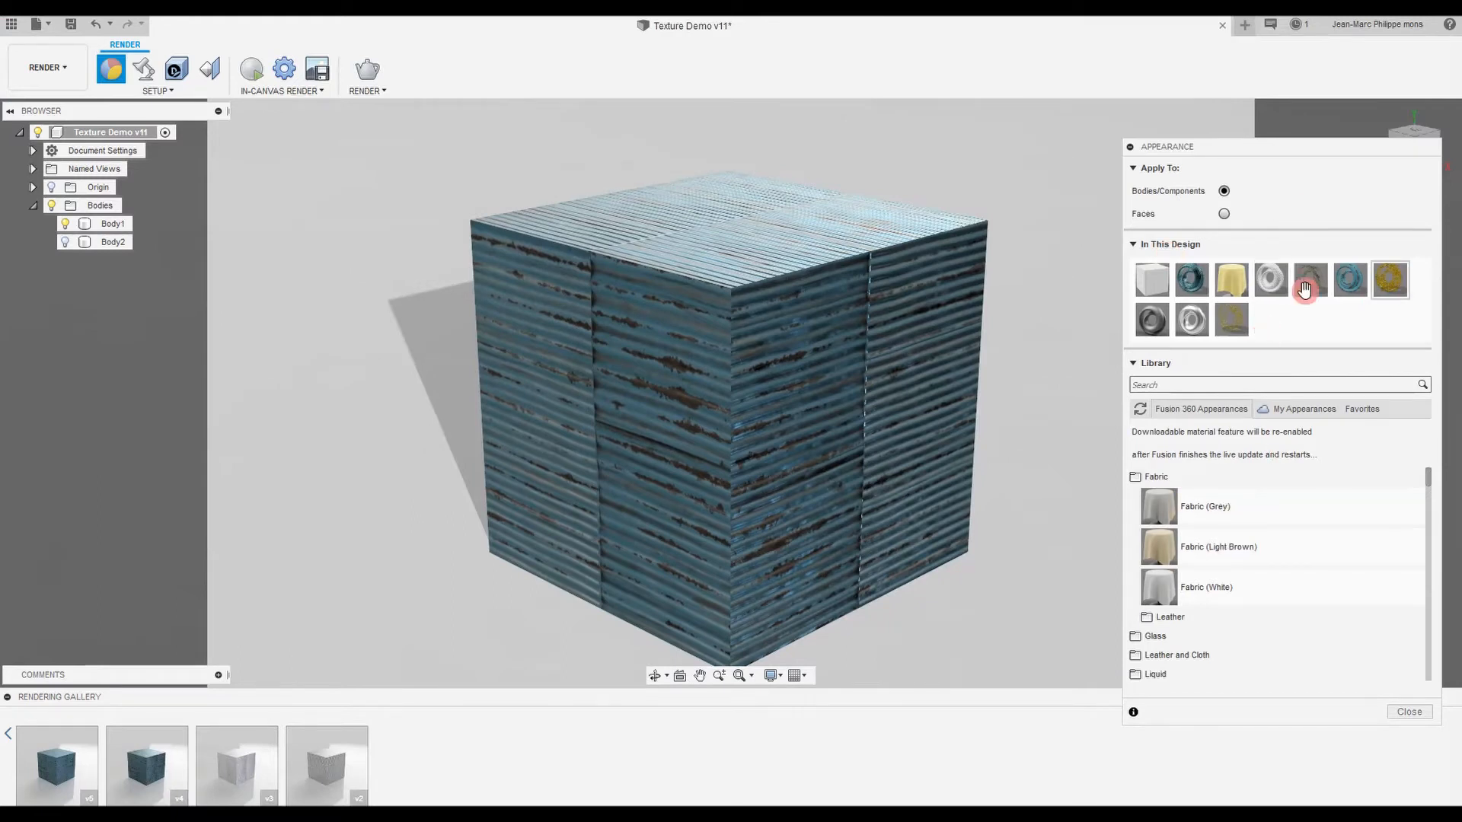
# Examine the Cutout settings in the Stainless Ondulated Height Map's advanced material settings, and close the Material Editor.
pyautogui.click(8, 733)
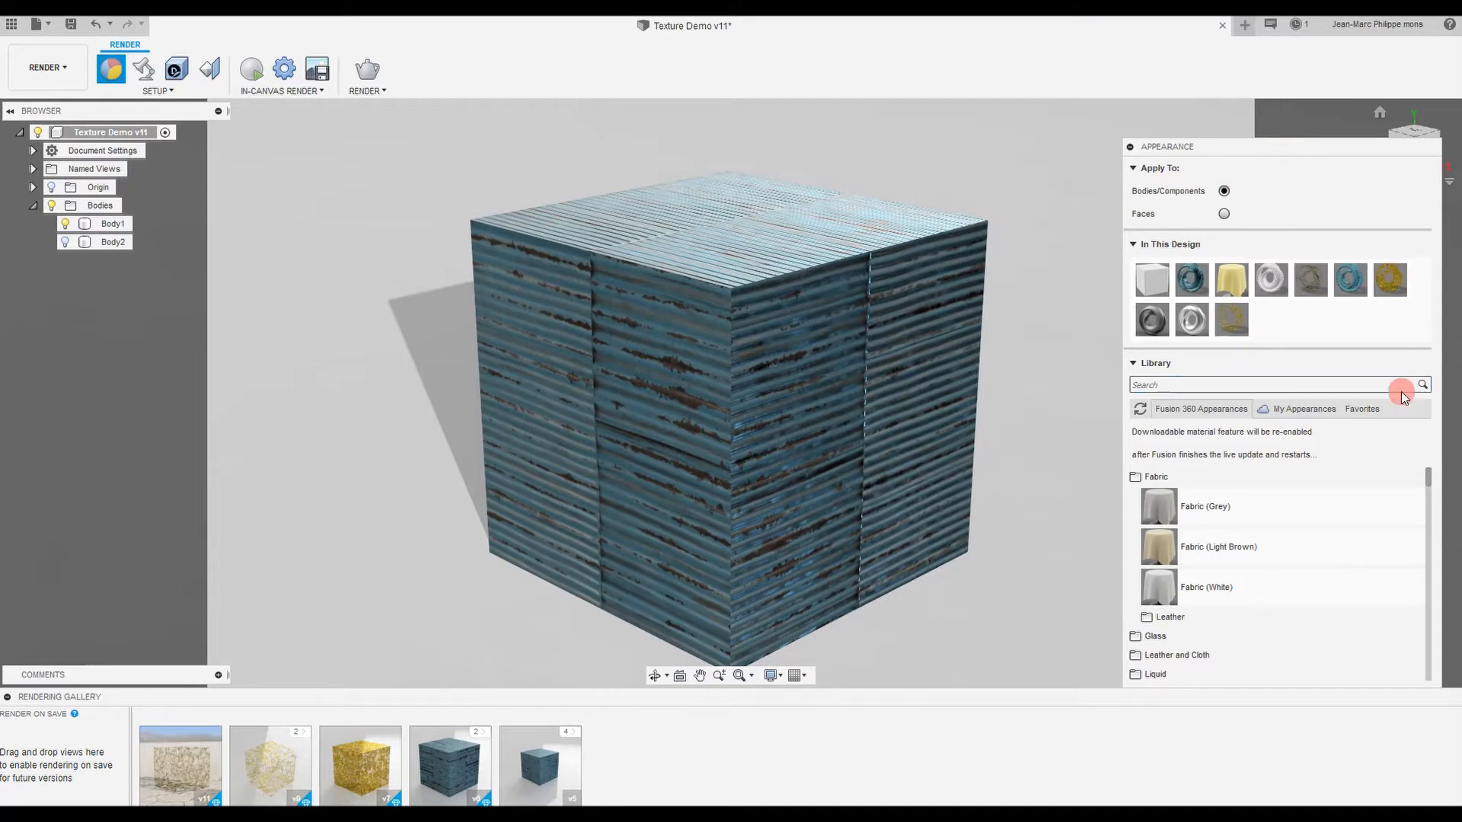
pyautogui.doubleClick(1192, 285)
pyautogui.click(1083, 263)
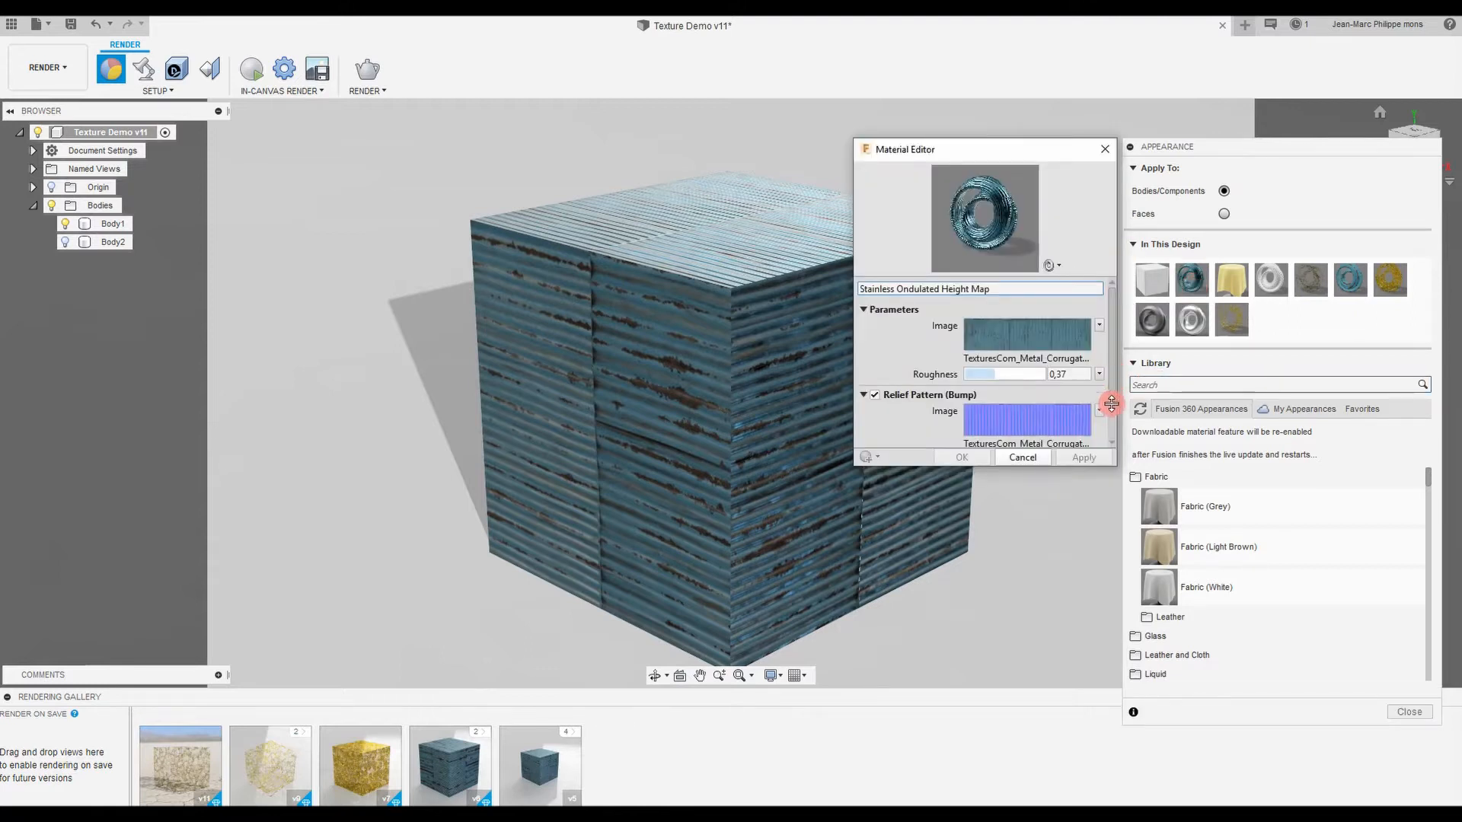
pyautogui.scroll(-3, 1113, 445)
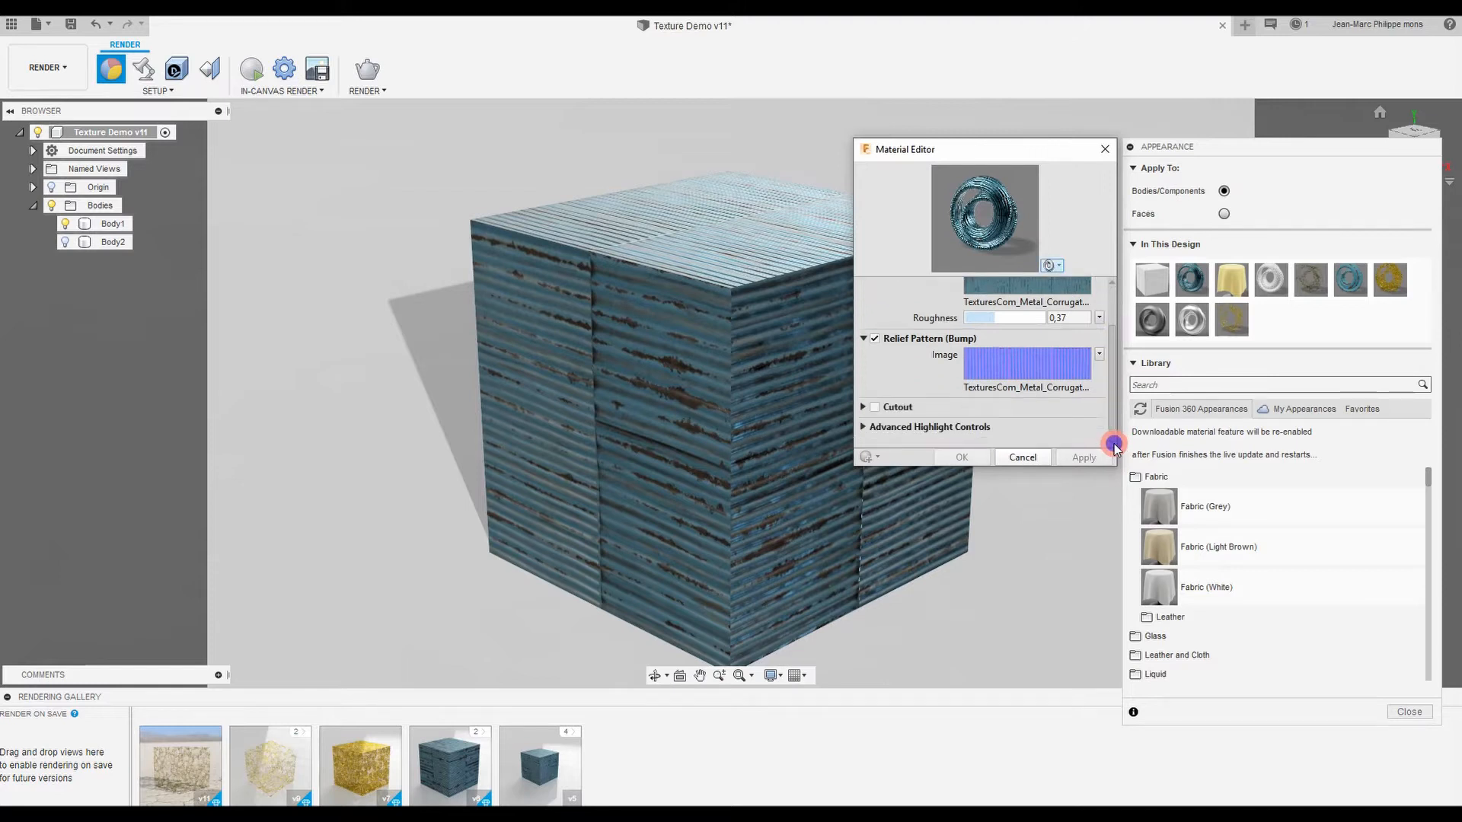
pyautogui.click(863, 407)
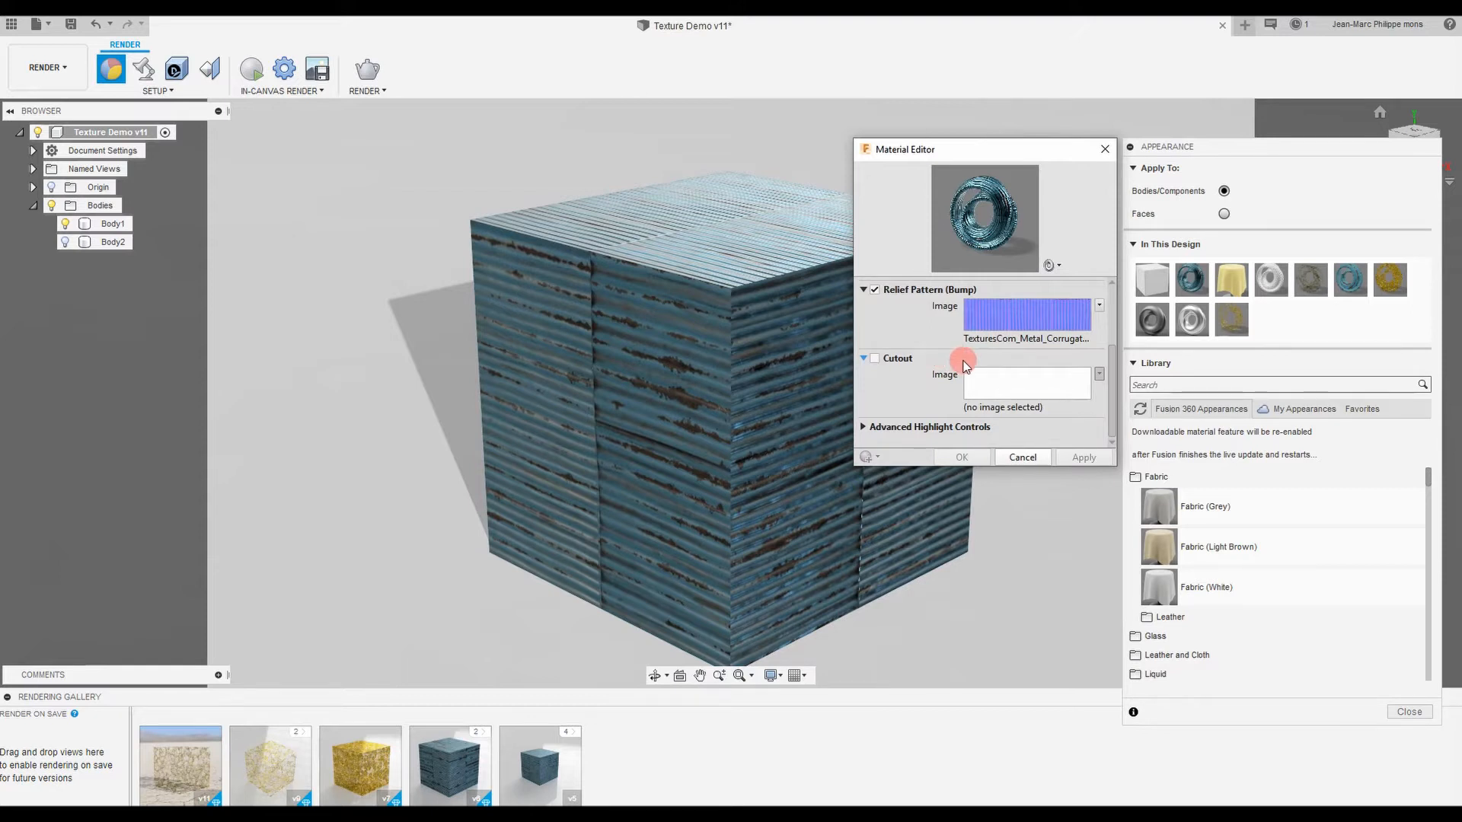
pyautogui.click(1028, 457)
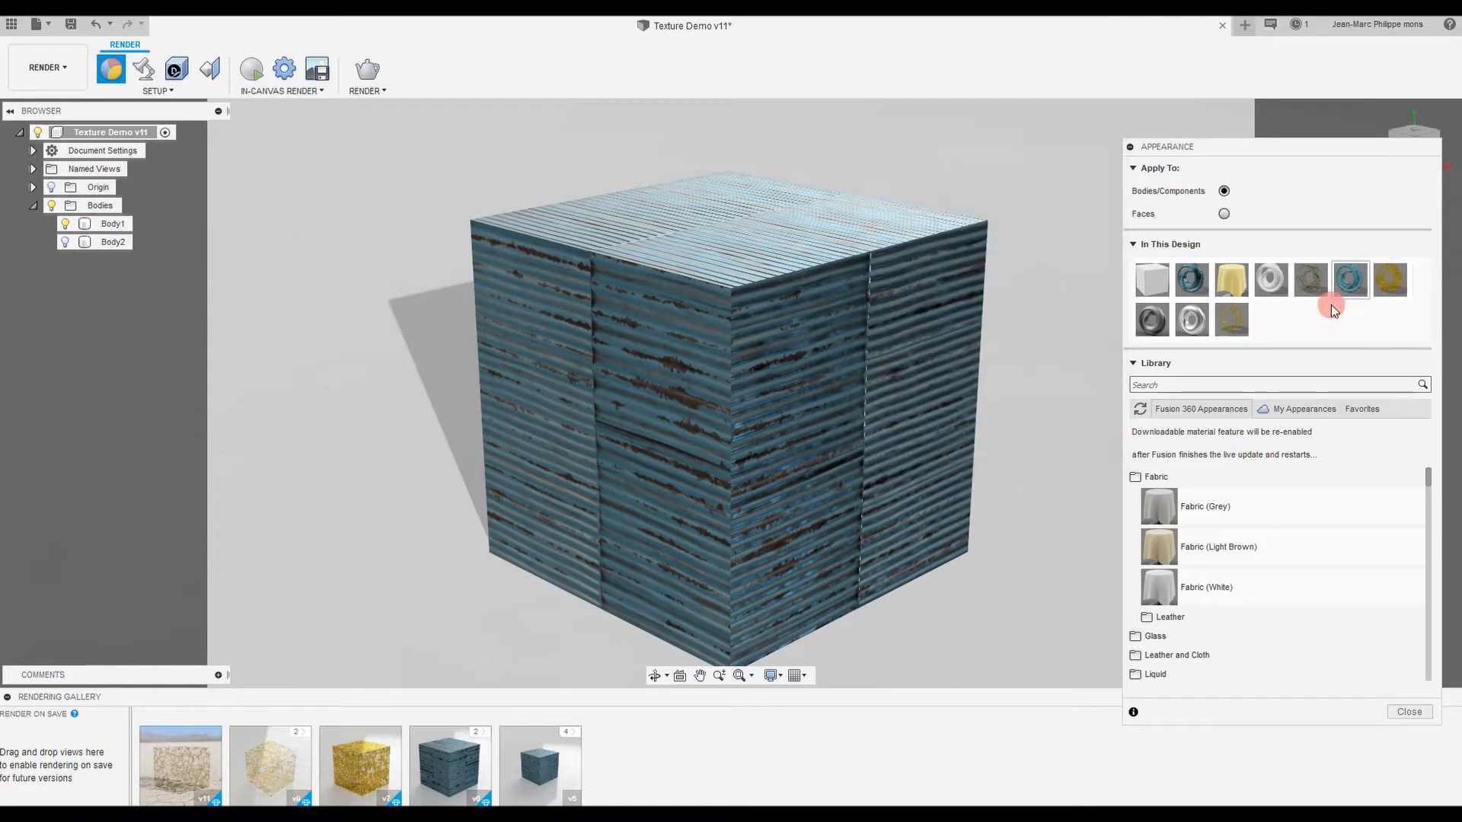
# Apply the Stainless Sand Gold appearance to the cube, and preview its cutout with a brief in-canvas render.
pyautogui.moveTo(1236, 320); pyautogui.dragTo(747, 467)
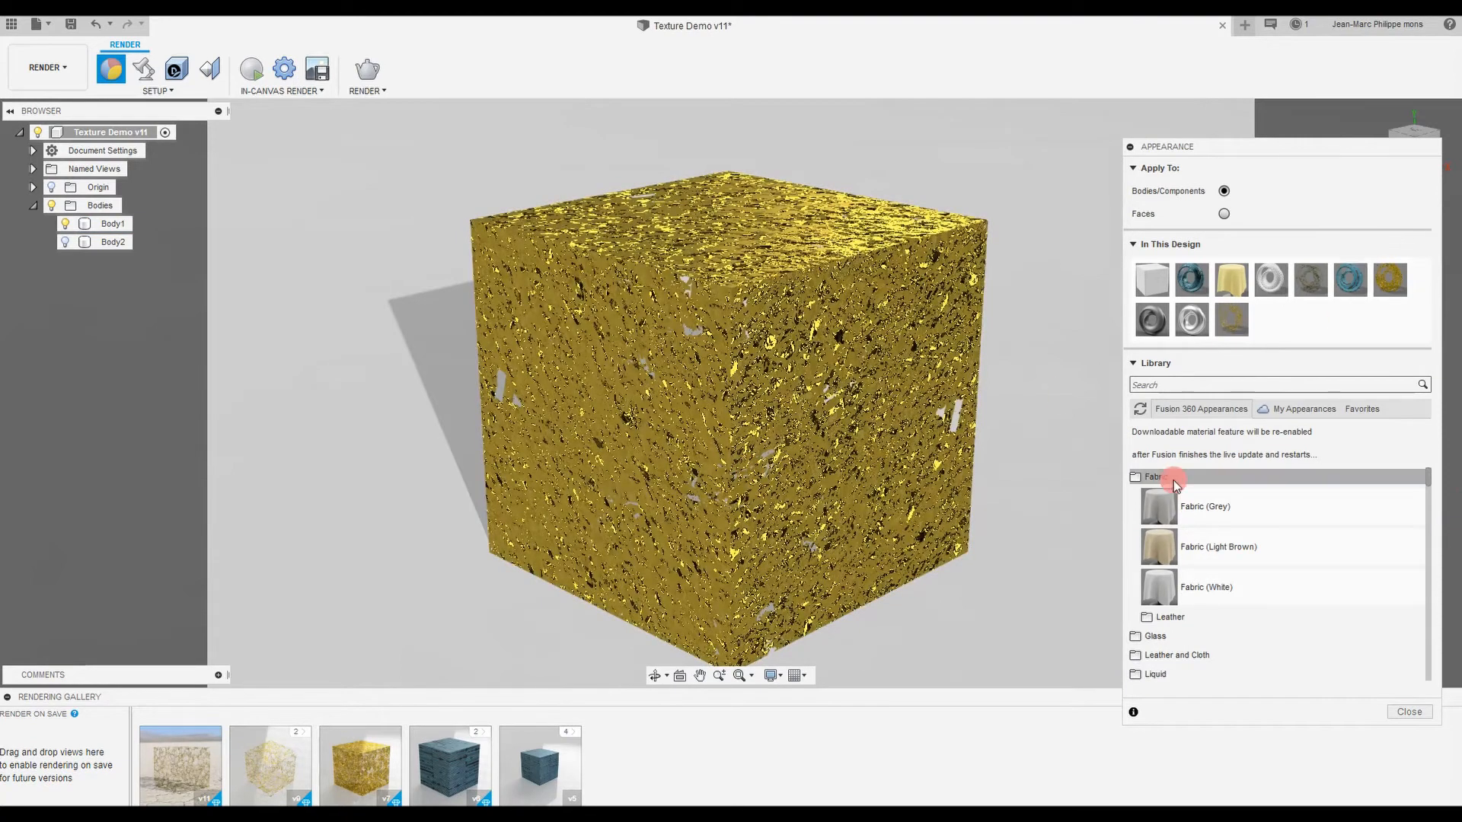
pyautogui.click(248, 68)
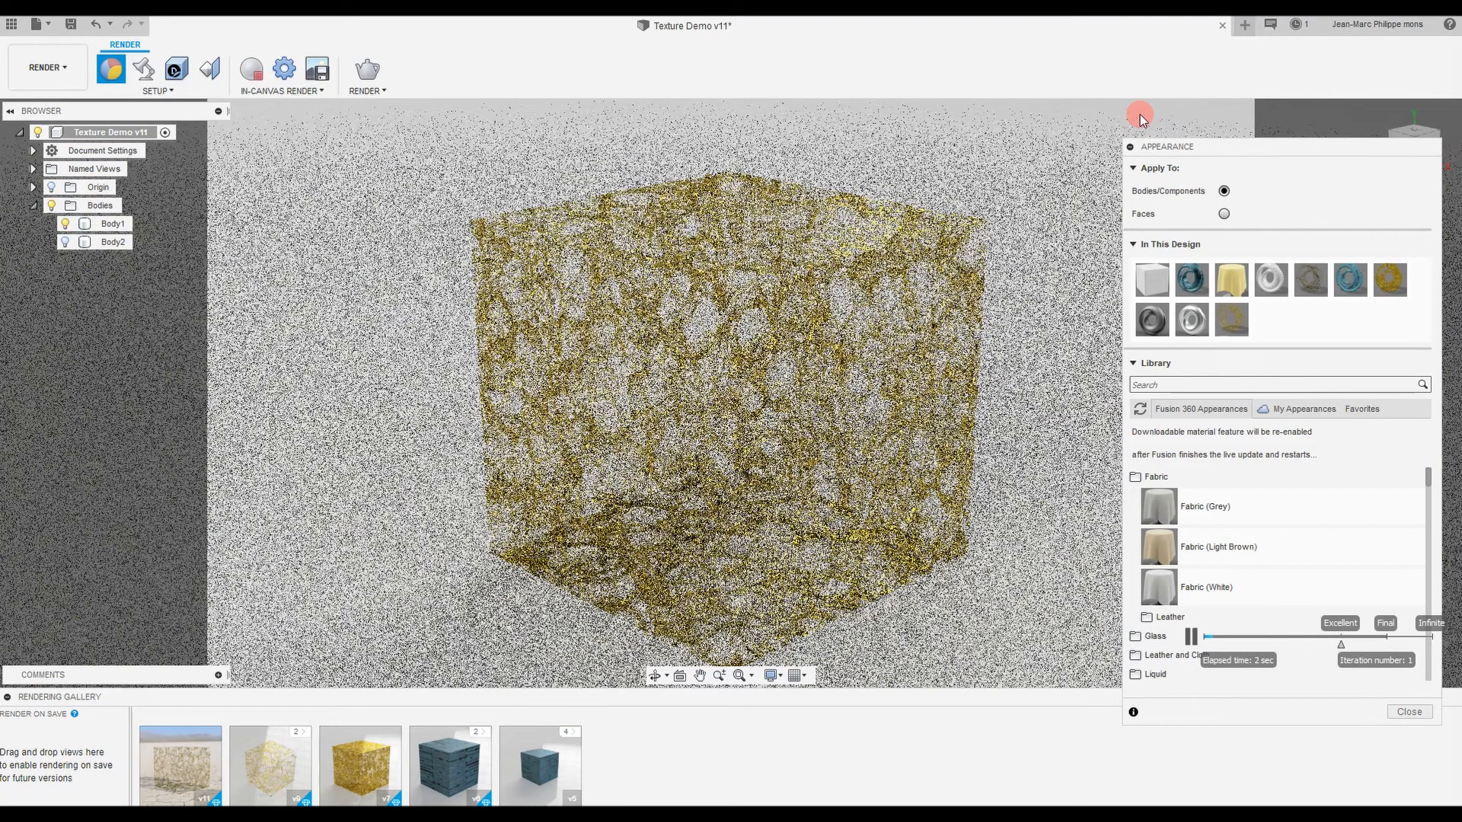
pyautogui.click(747, 242)
pyautogui.press('Escape')
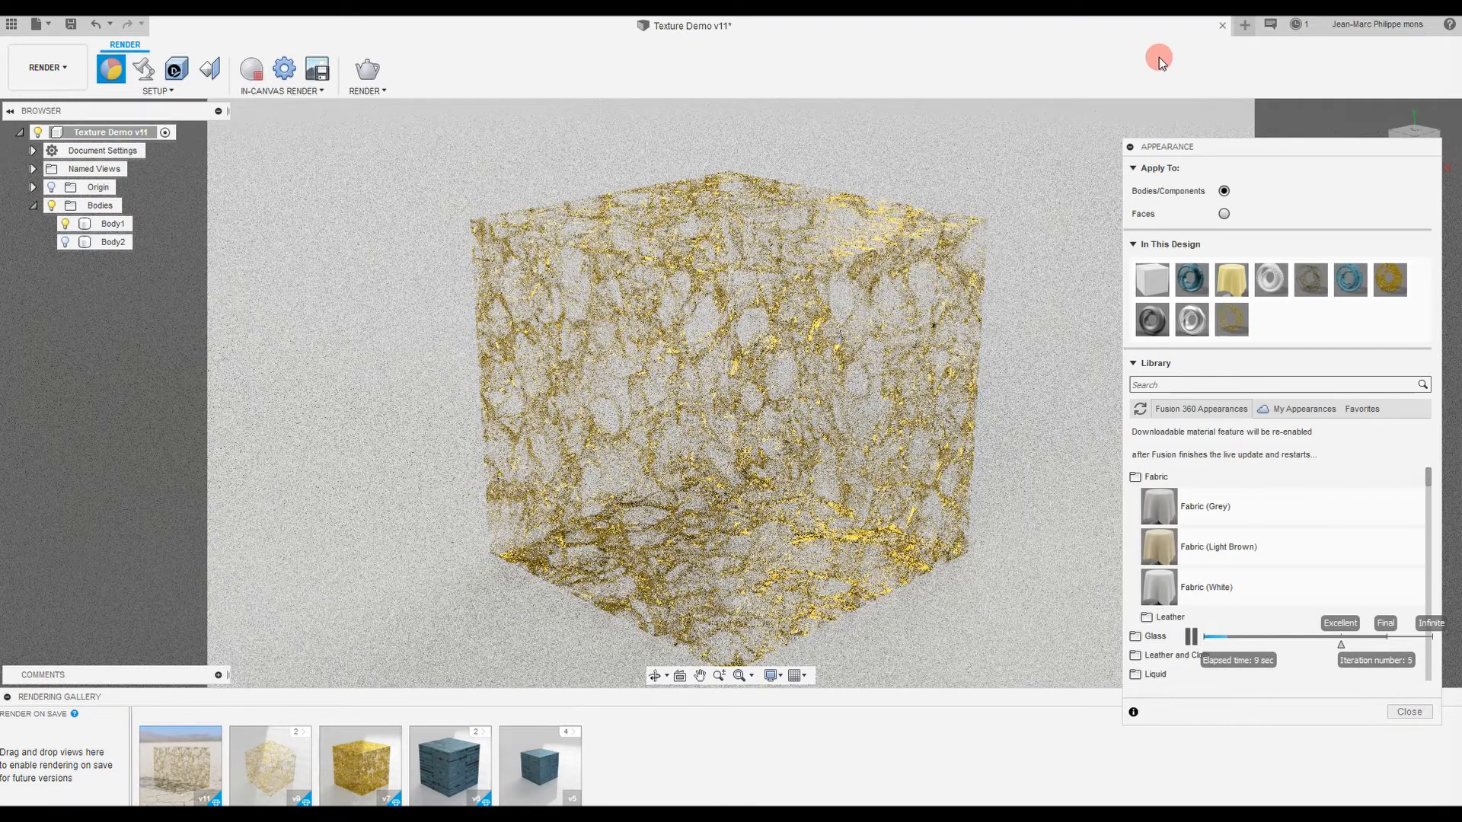
pyautogui.click(252, 68)
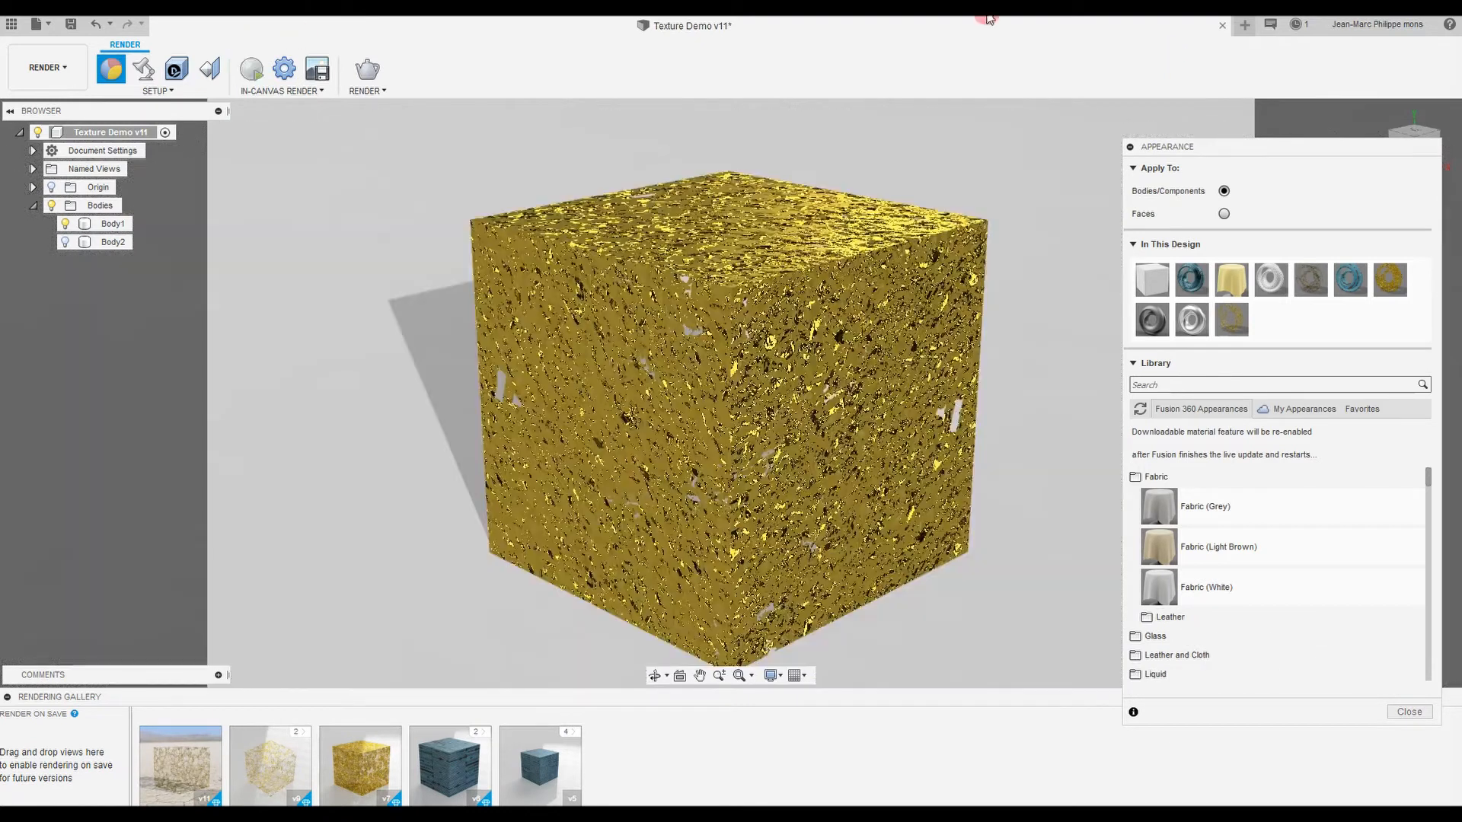
# Open the Cutout image of the cube's Stainless Sand Gold appearance for editing through its advanced material settings.
pyautogui.doubleClick(1231, 320)
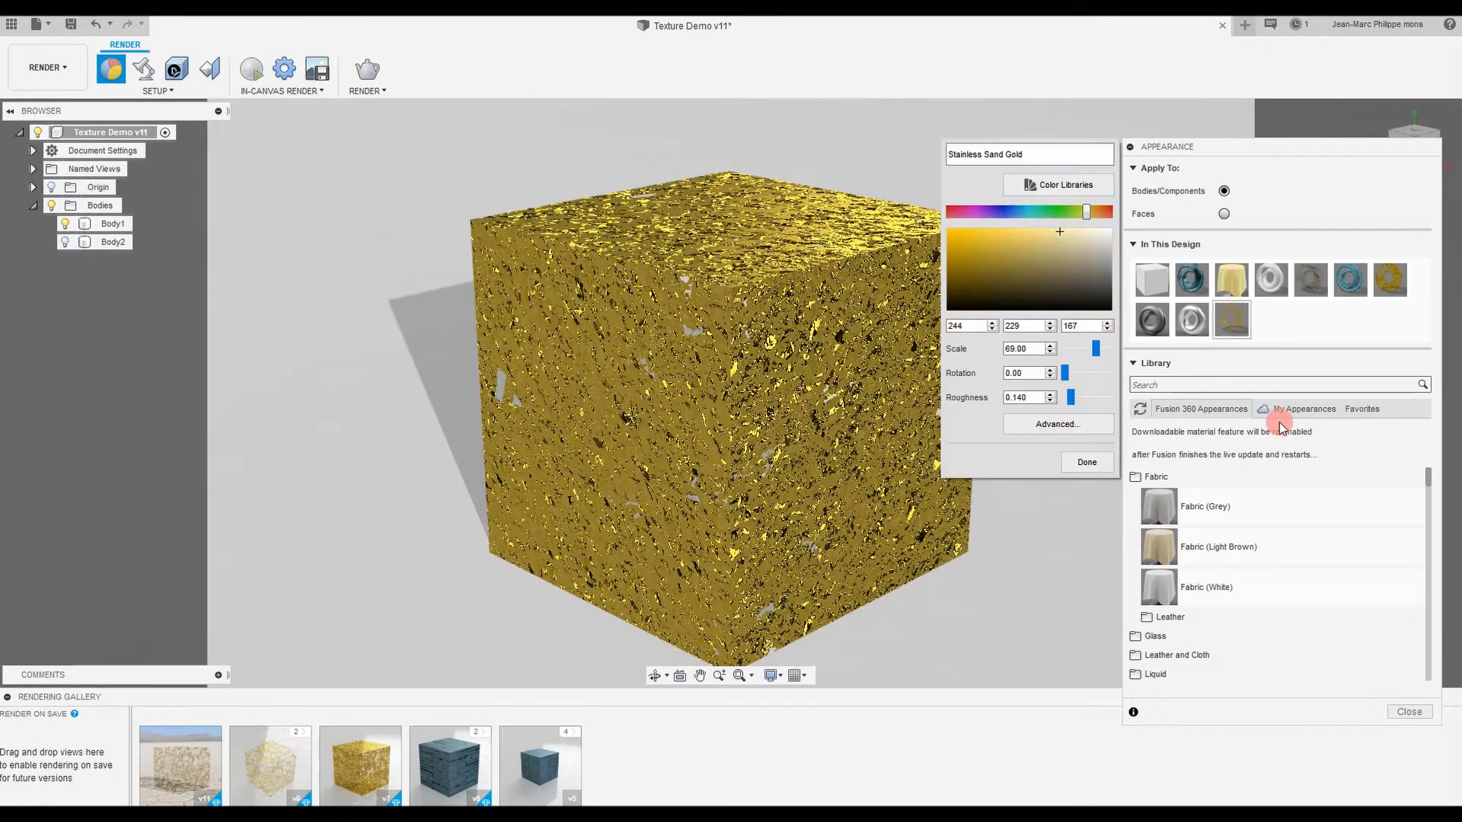
pyautogui.click(1058, 424)
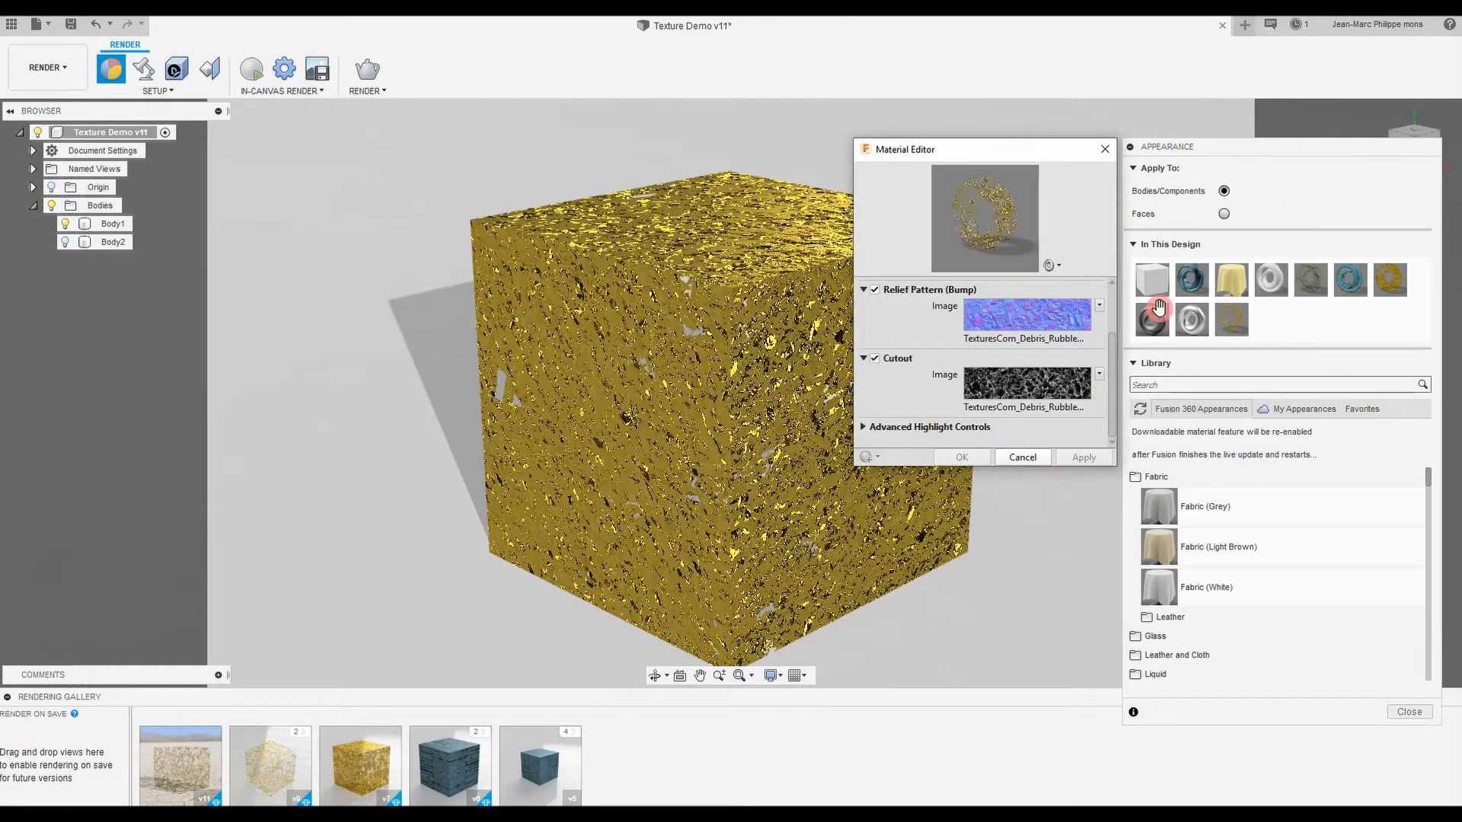
pyautogui.click(1099, 374)
pyautogui.click(1054, 407)
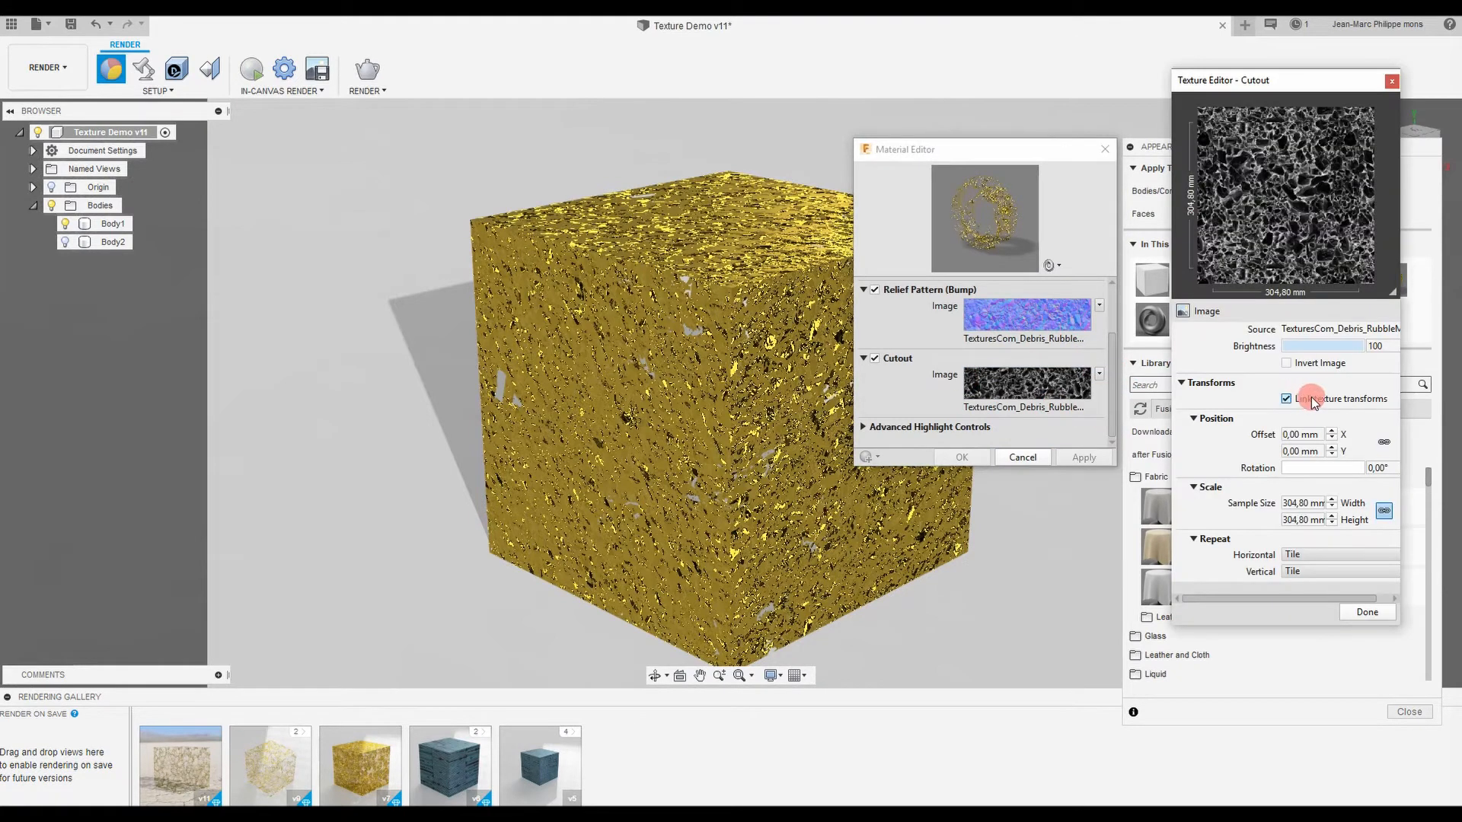
# Replace the Cutout source image with BW29 from the BW MAPS folder inside Materials, and move the Material Editor off the cube.
pyautogui.click(1333, 329)
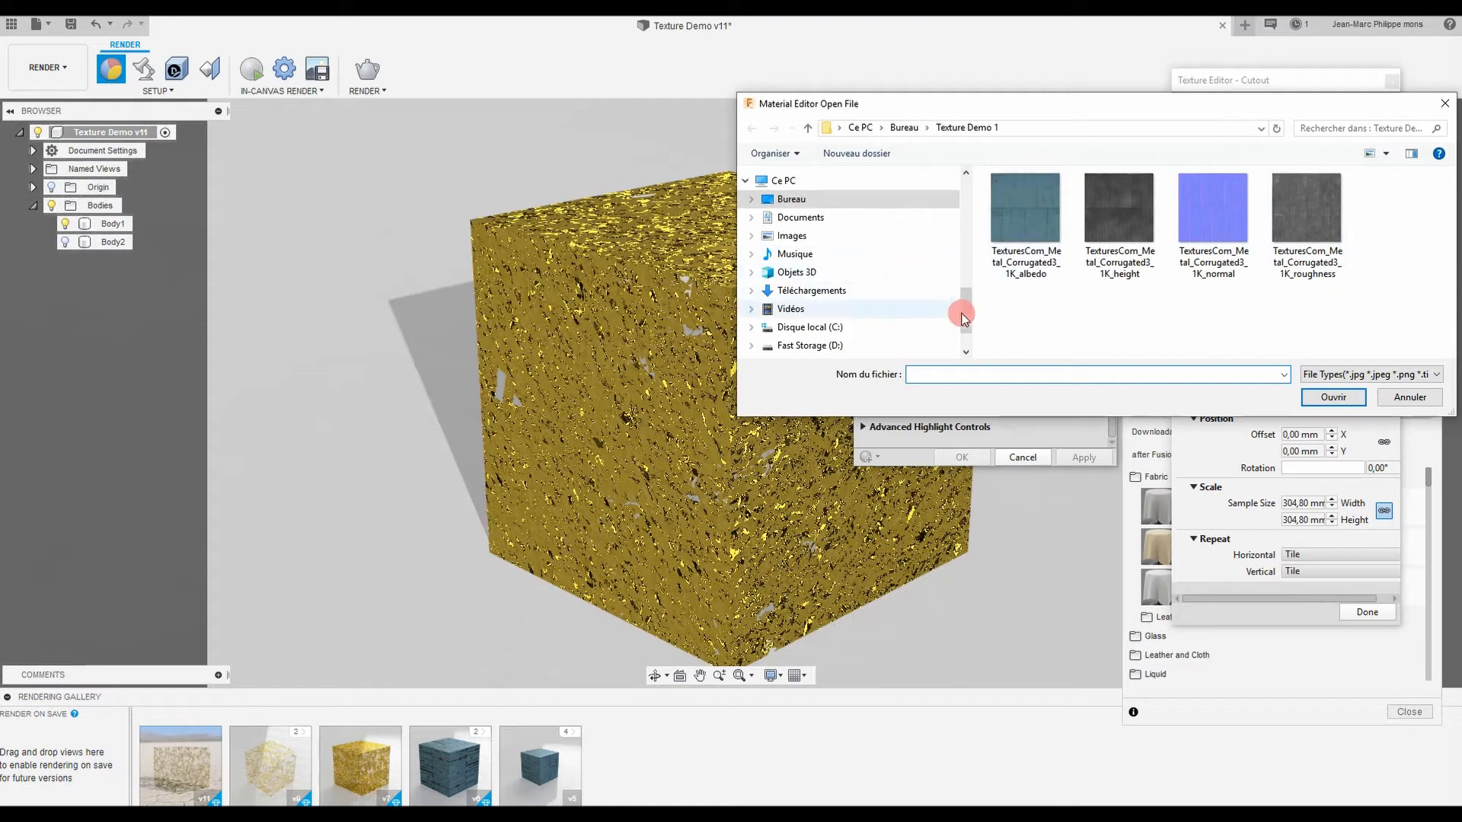
pyautogui.moveTo(963, 310); pyautogui.dragTo(969, 200)
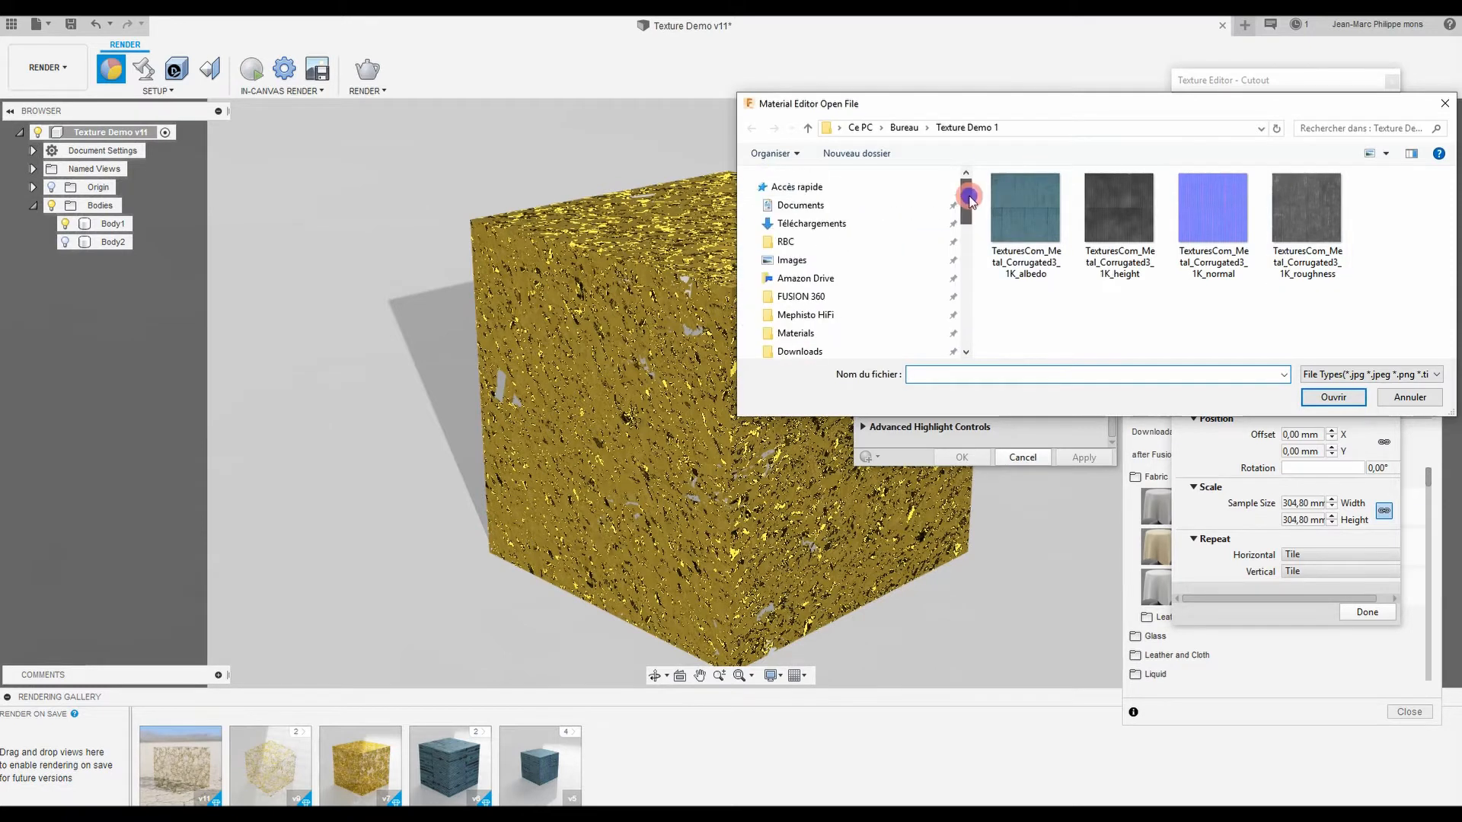
pyautogui.click(796, 332)
pyautogui.scroll(-1, 1088, 321)
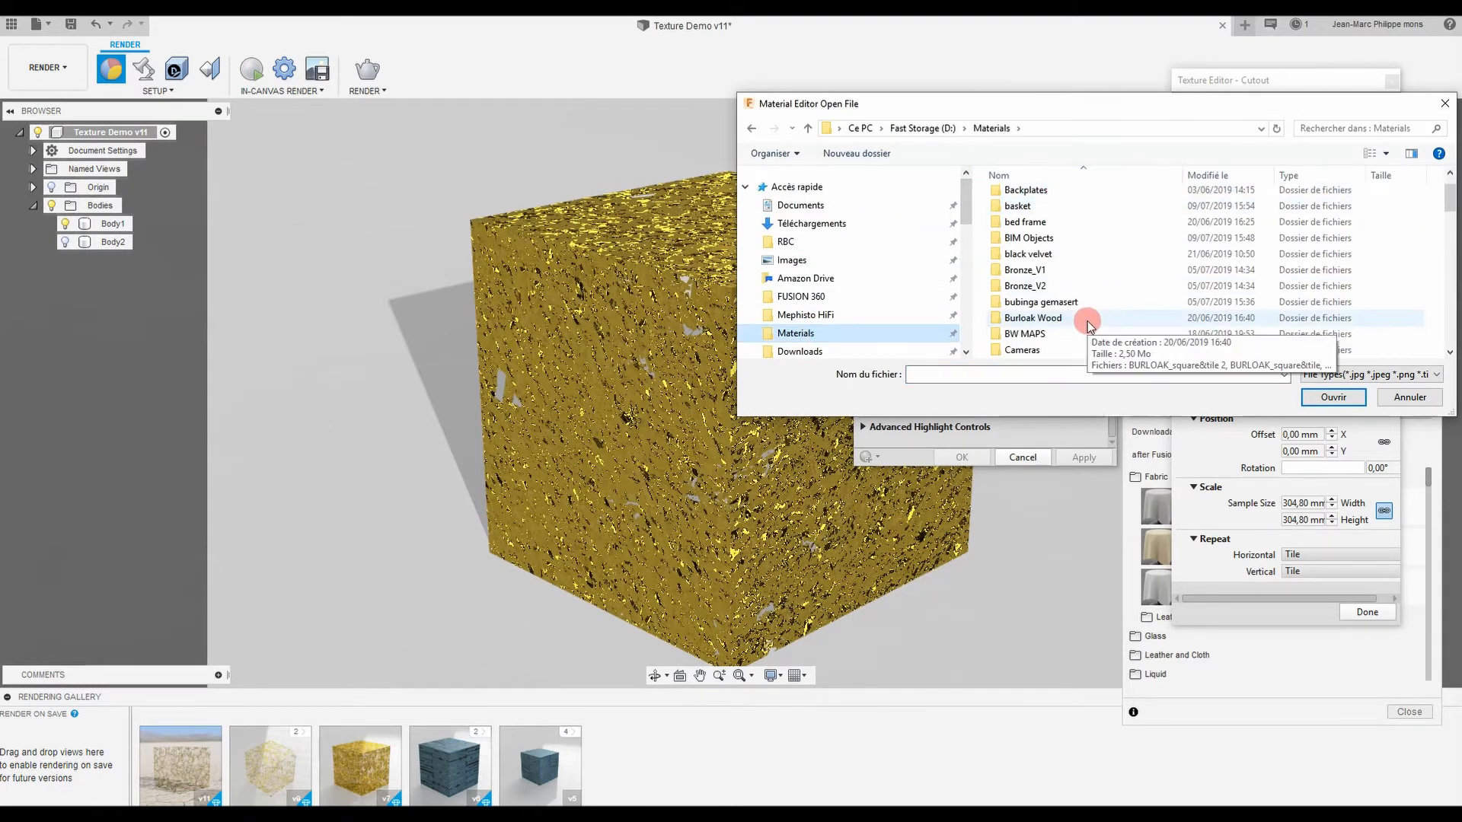
pyautogui.click(1044, 333)
pyautogui.doubleClick(1045, 333)
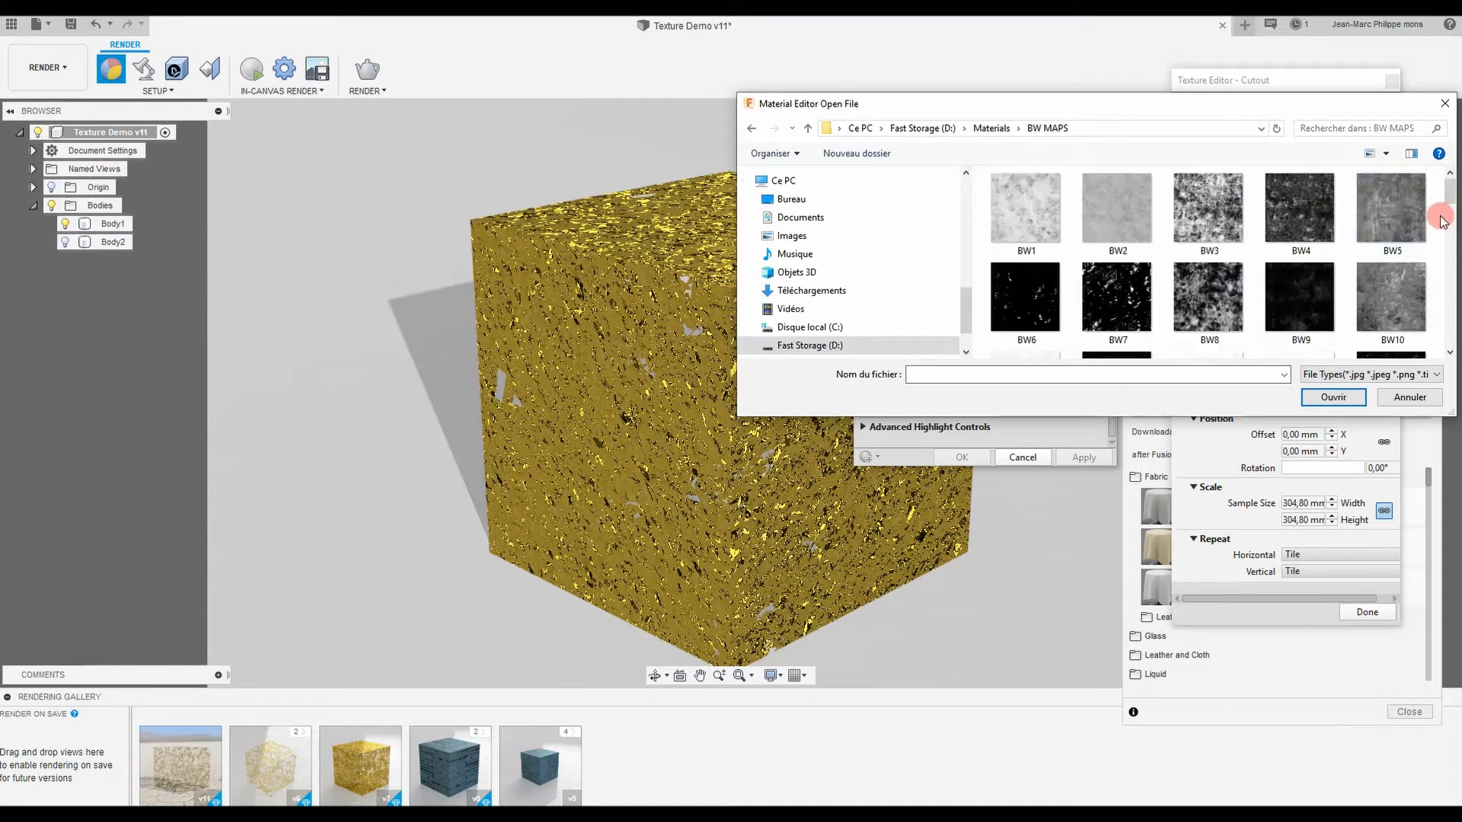
pyautogui.moveTo(1449, 190); pyautogui.dragTo(1449, 251)
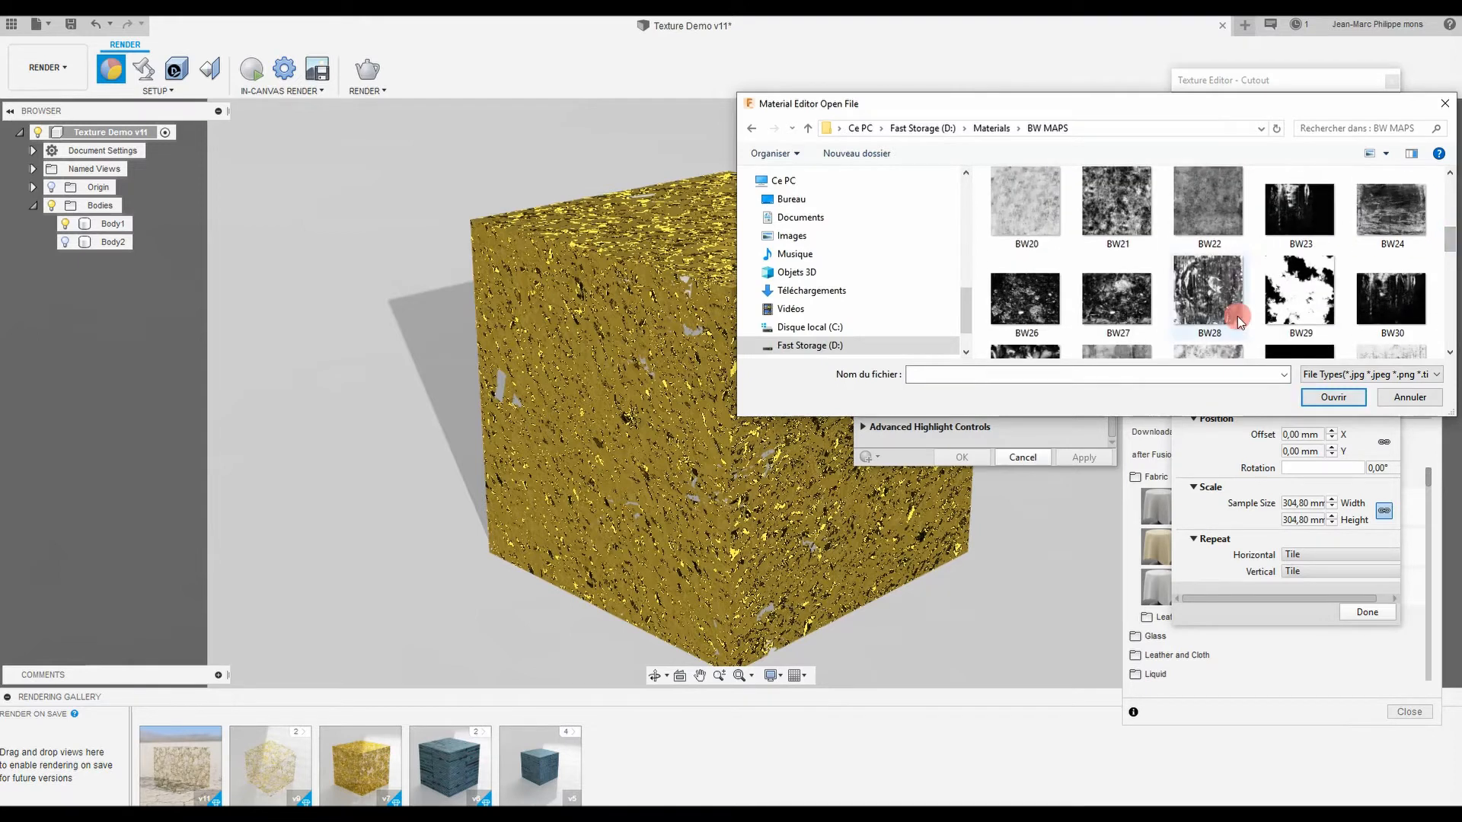
pyautogui.click(1287, 309)
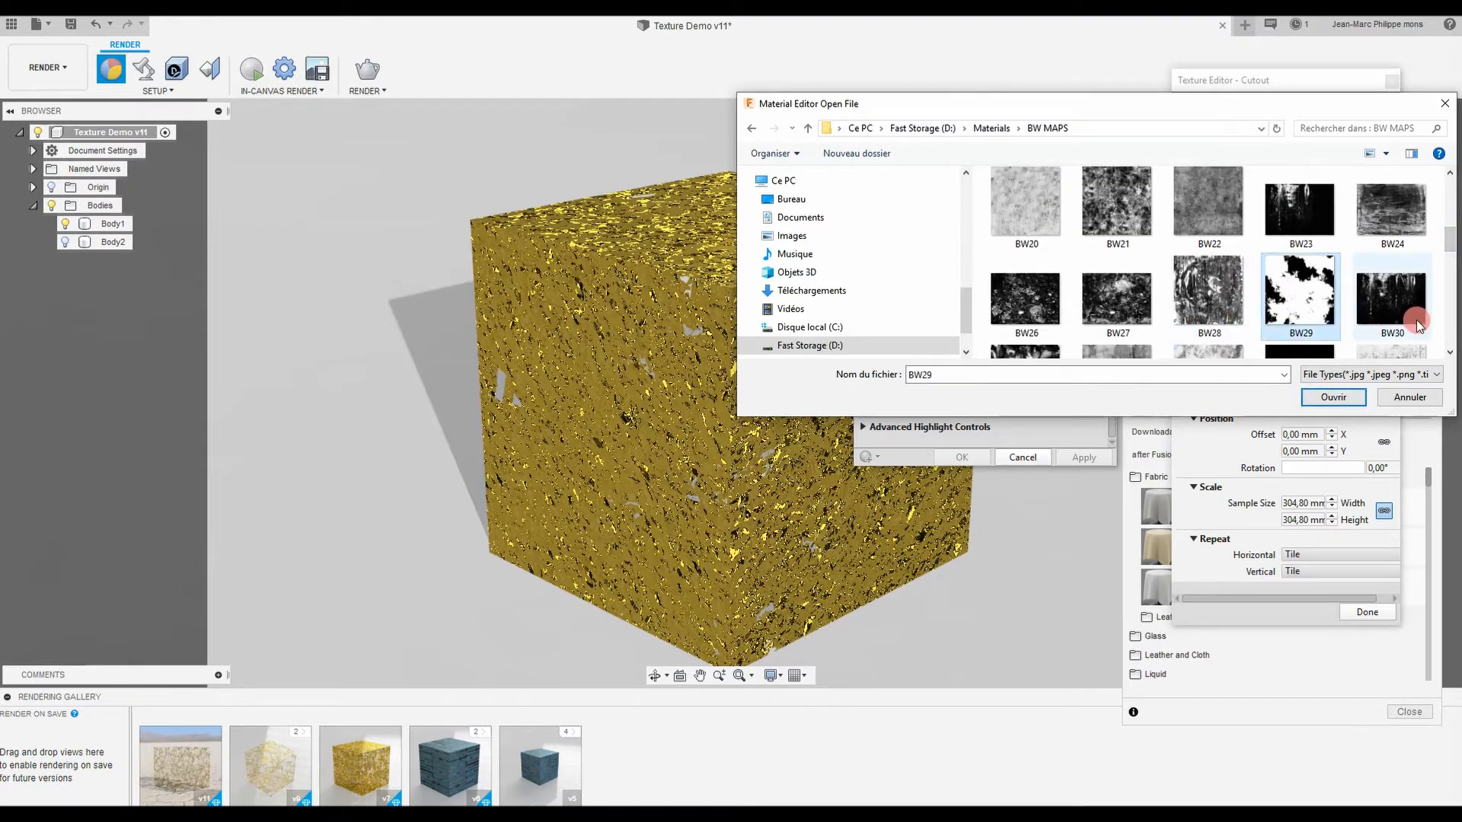
pyautogui.click(1331, 404)
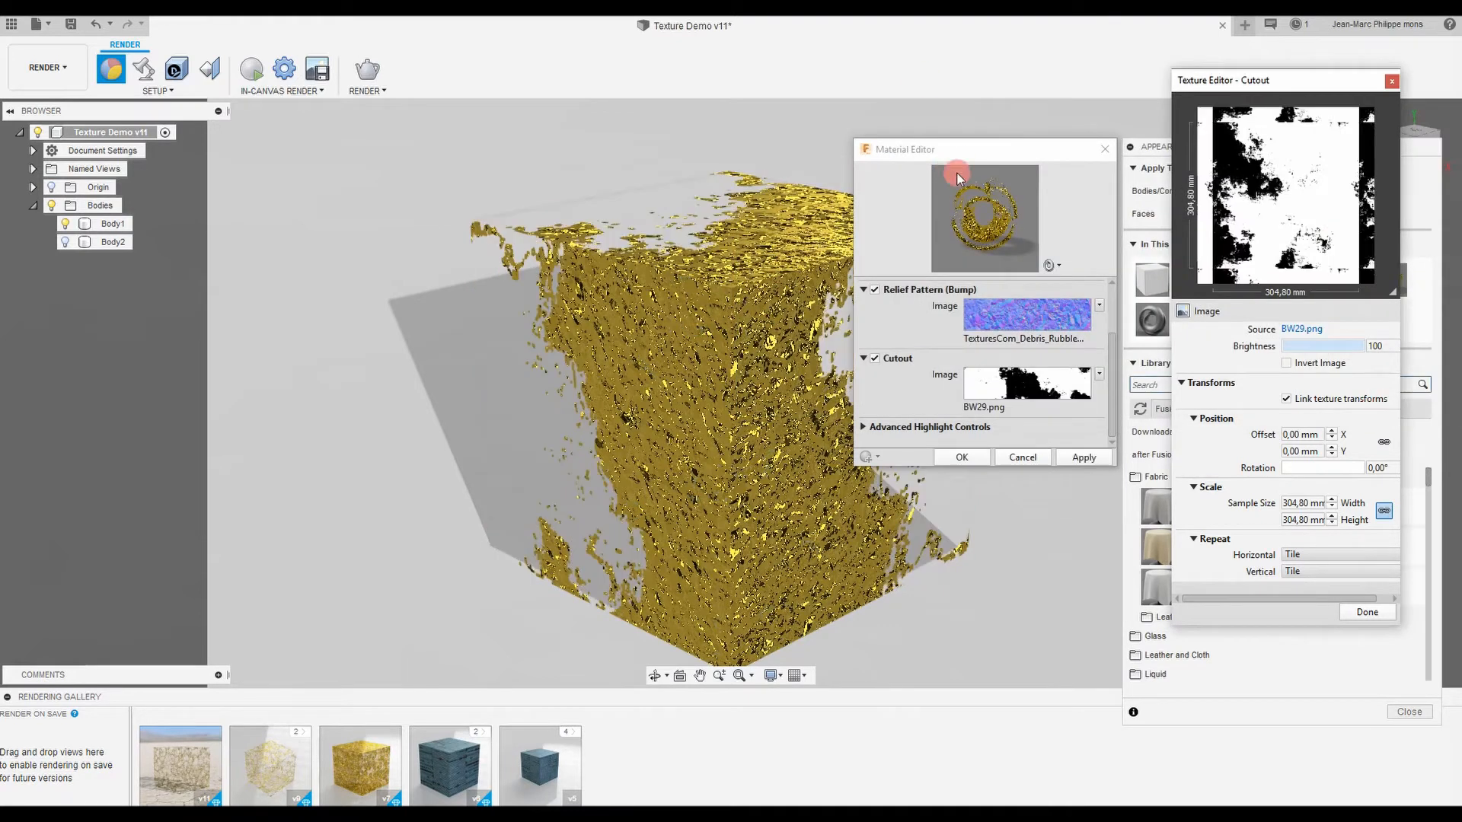
pyautogui.moveTo(979, 153); pyautogui.dragTo(1036, 105)
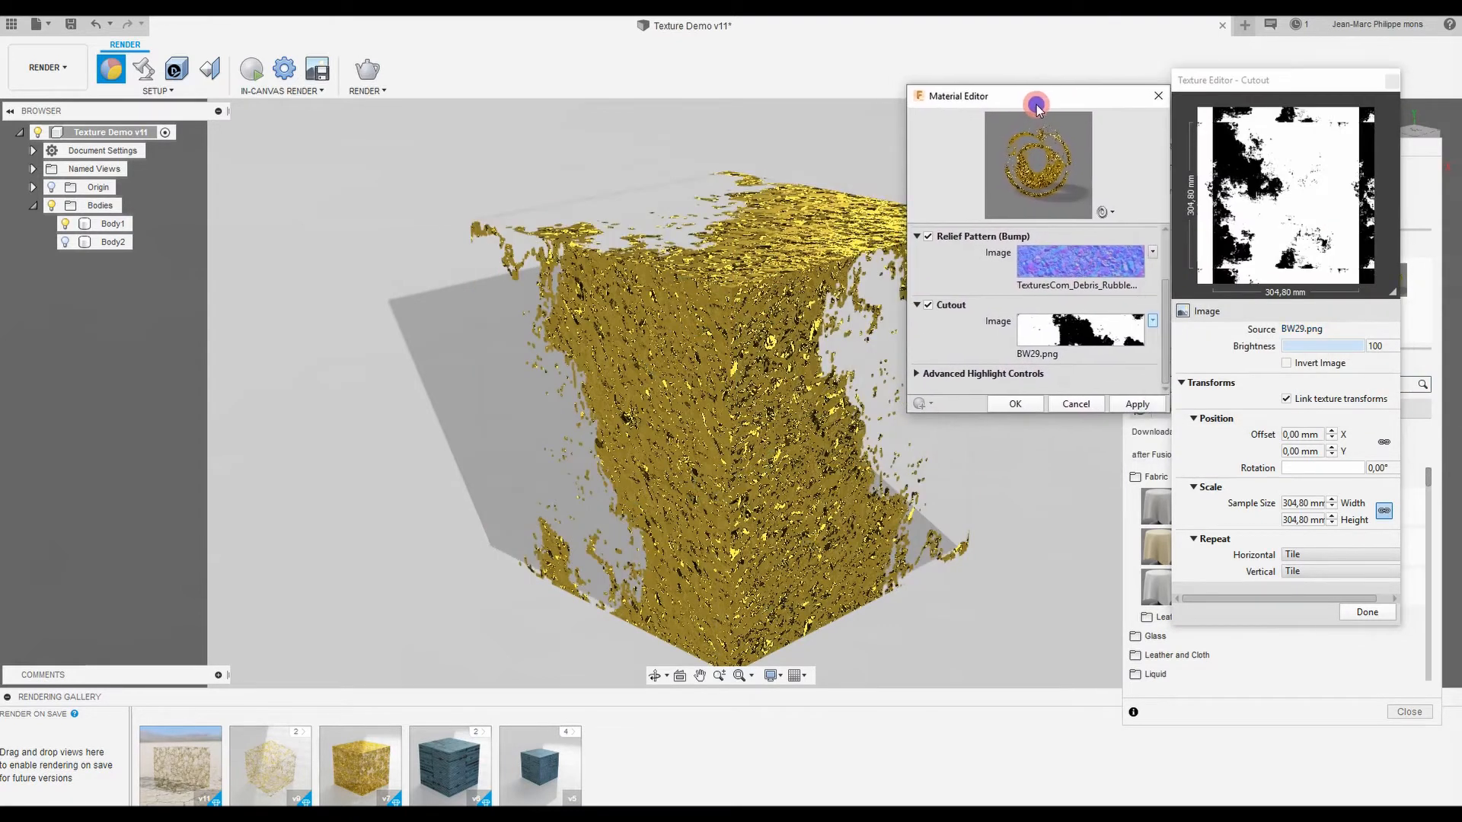
pyautogui.click(758, 409)
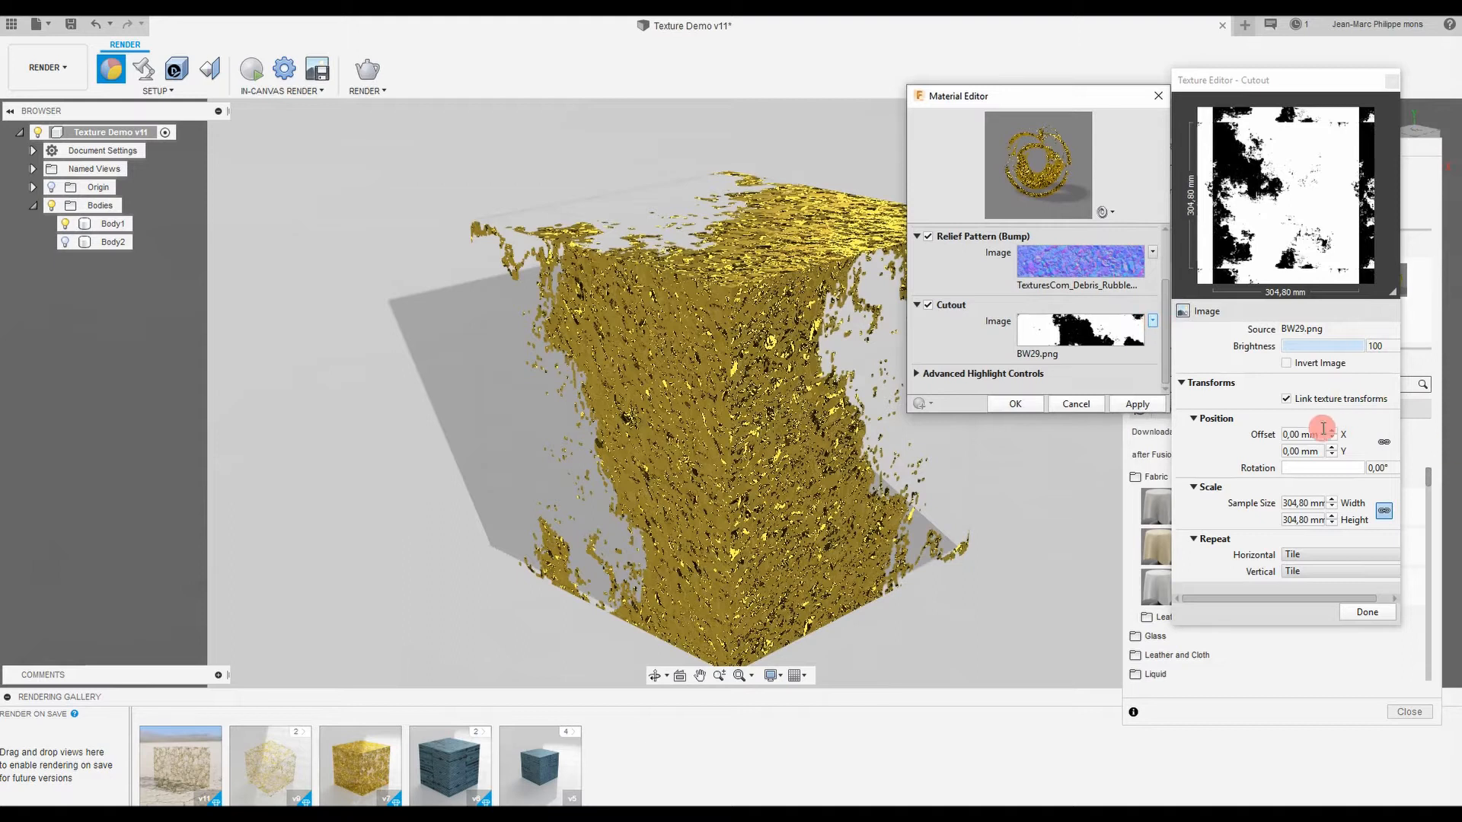
# Adjust the Cutout image's sample size to 304,80 mm wide by 304,76 mm high, and set its brightness to 50.
pyautogui.moveTo(1281, 468)
pyautogui.mouseDown()
pyautogui.moveTo(1294, 469)
pyautogui.moveTo(1275, 471)
pyautogui.mouseUp()
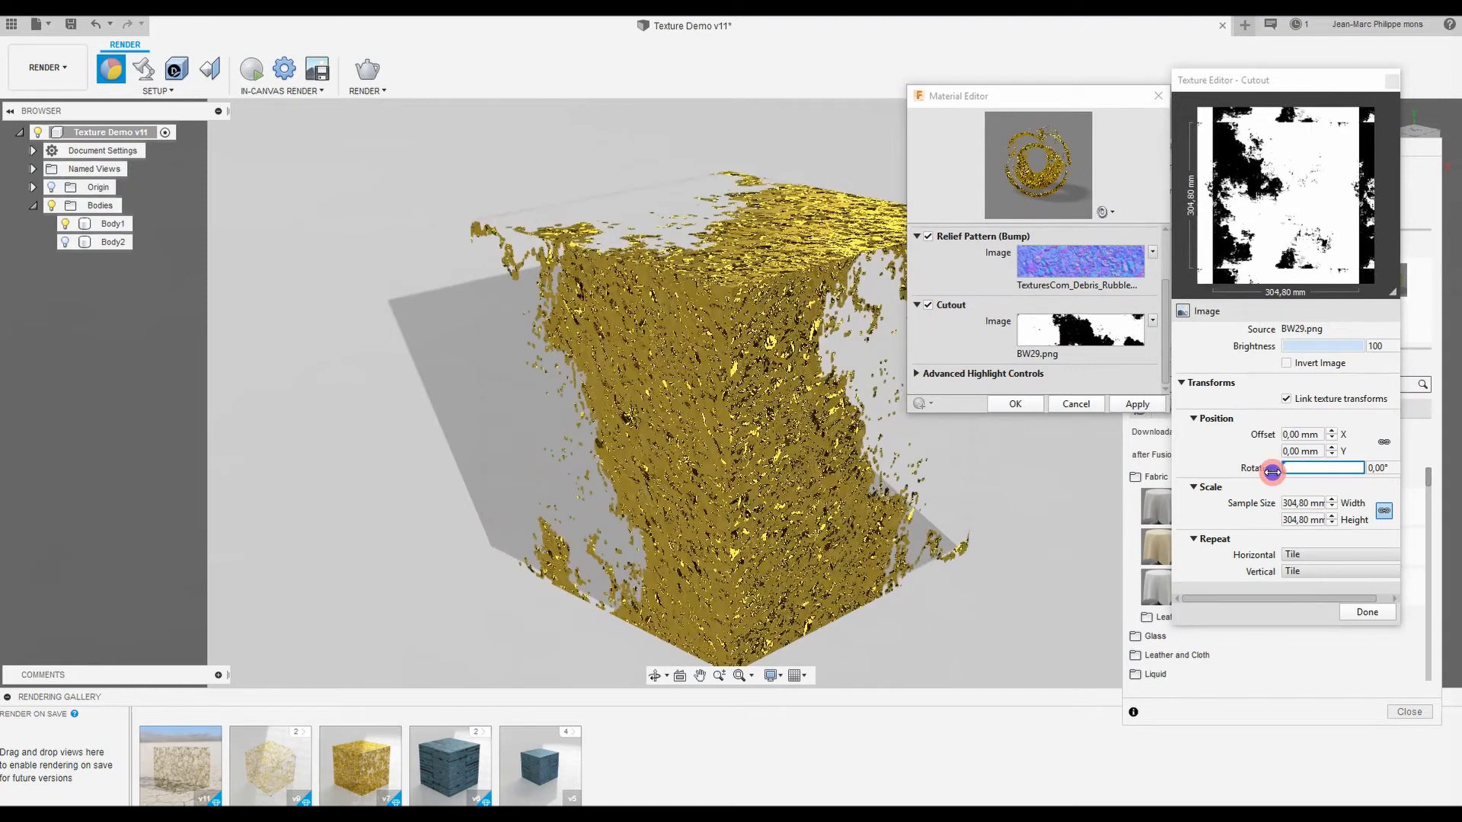
pyautogui.click(1330, 500)
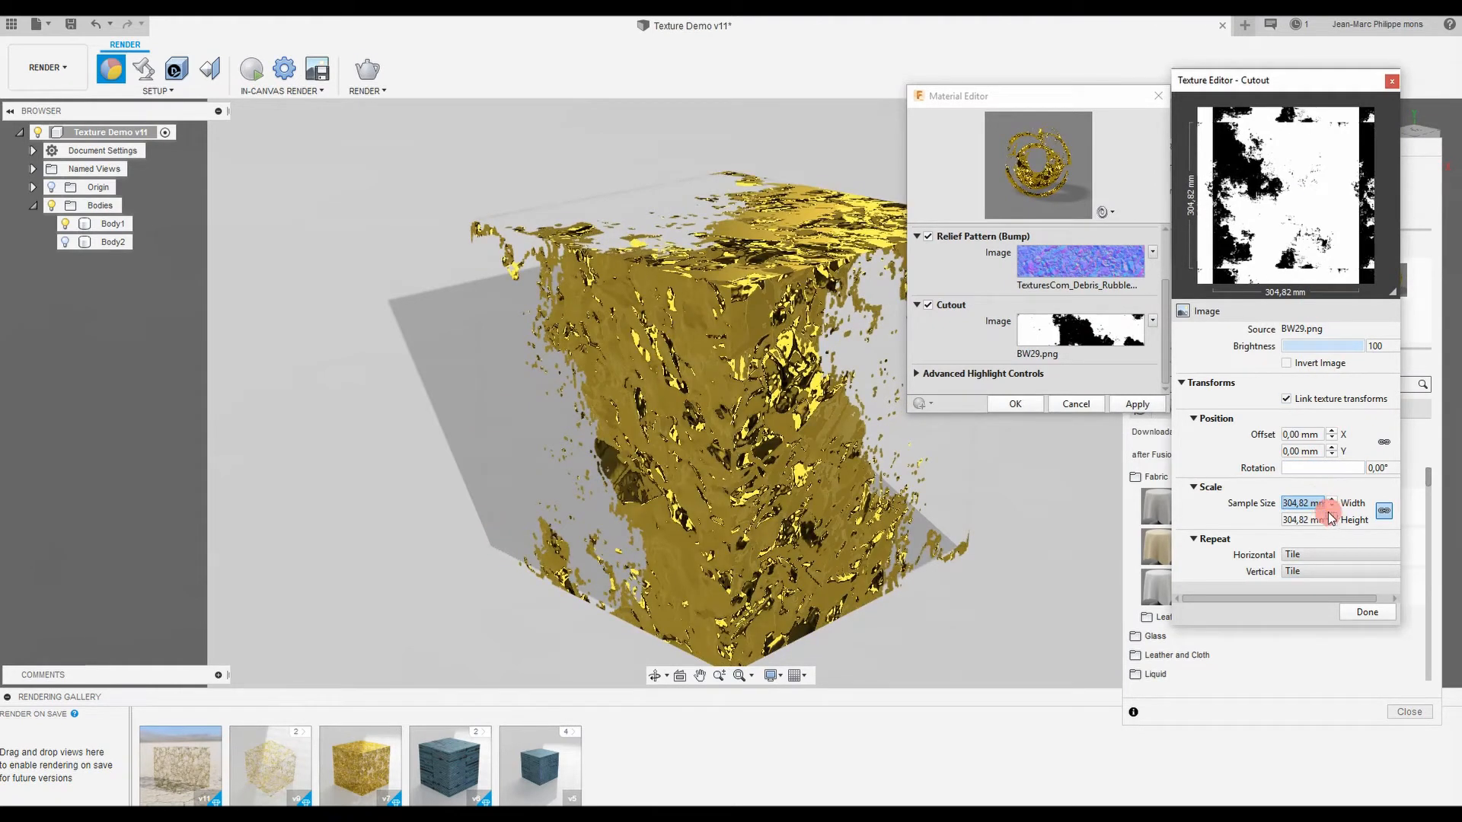
pyautogui.click(1333, 507)
pyautogui.click(1331, 507)
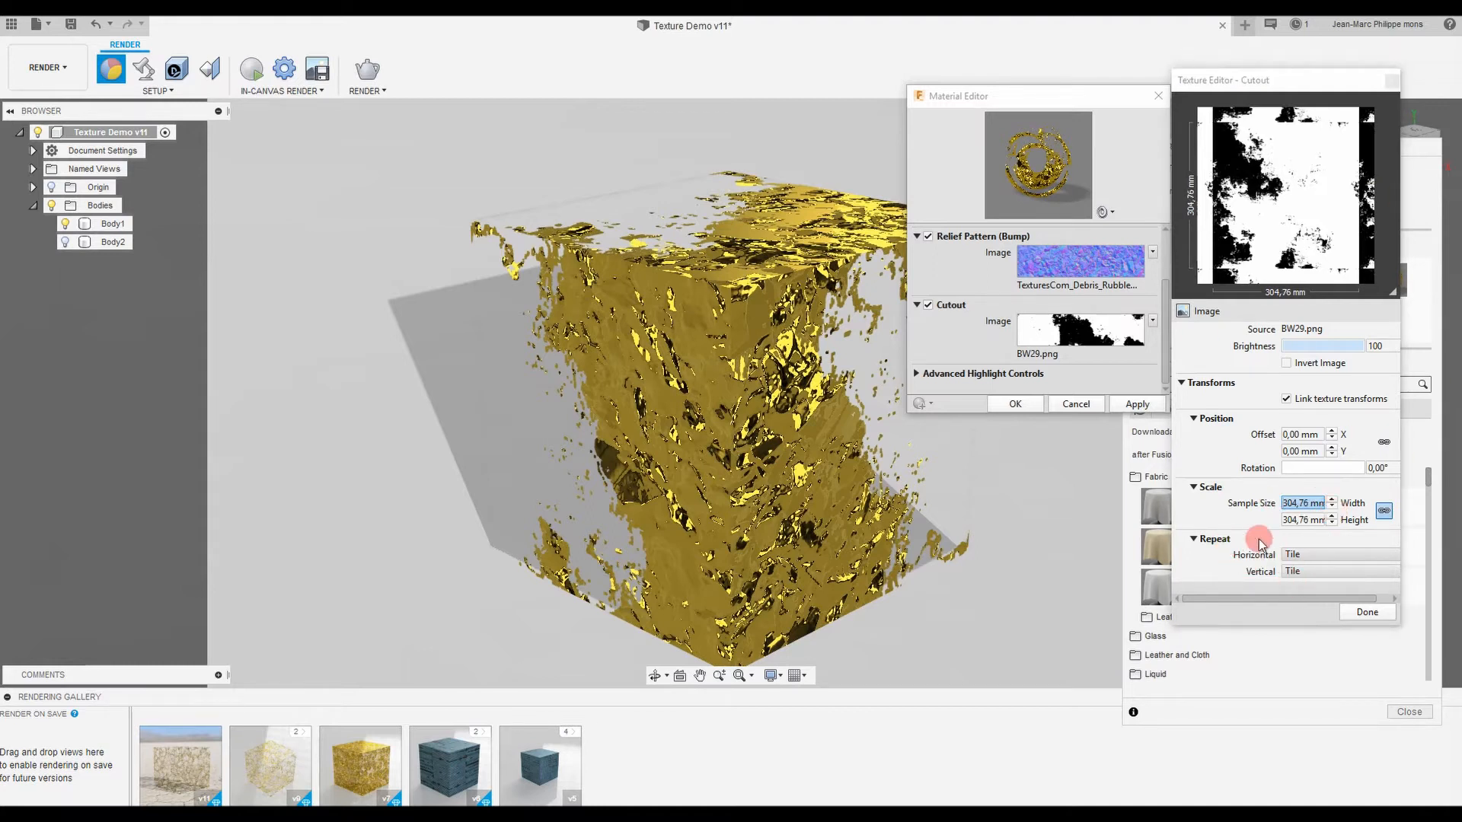
pyautogui.click(1363, 345)
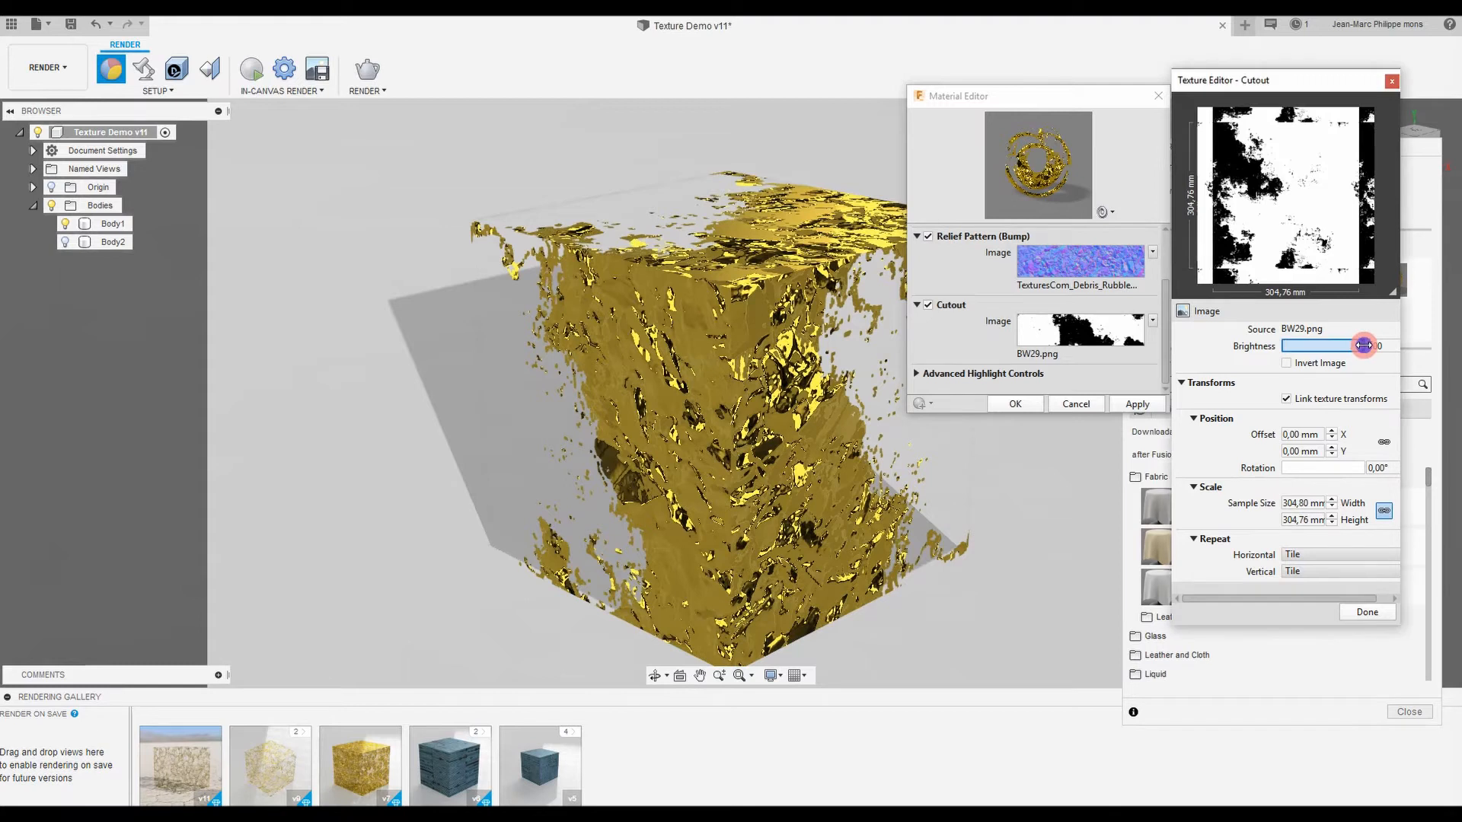
pyautogui.moveTo(1363, 345); pyautogui.dragTo(1331, 346)
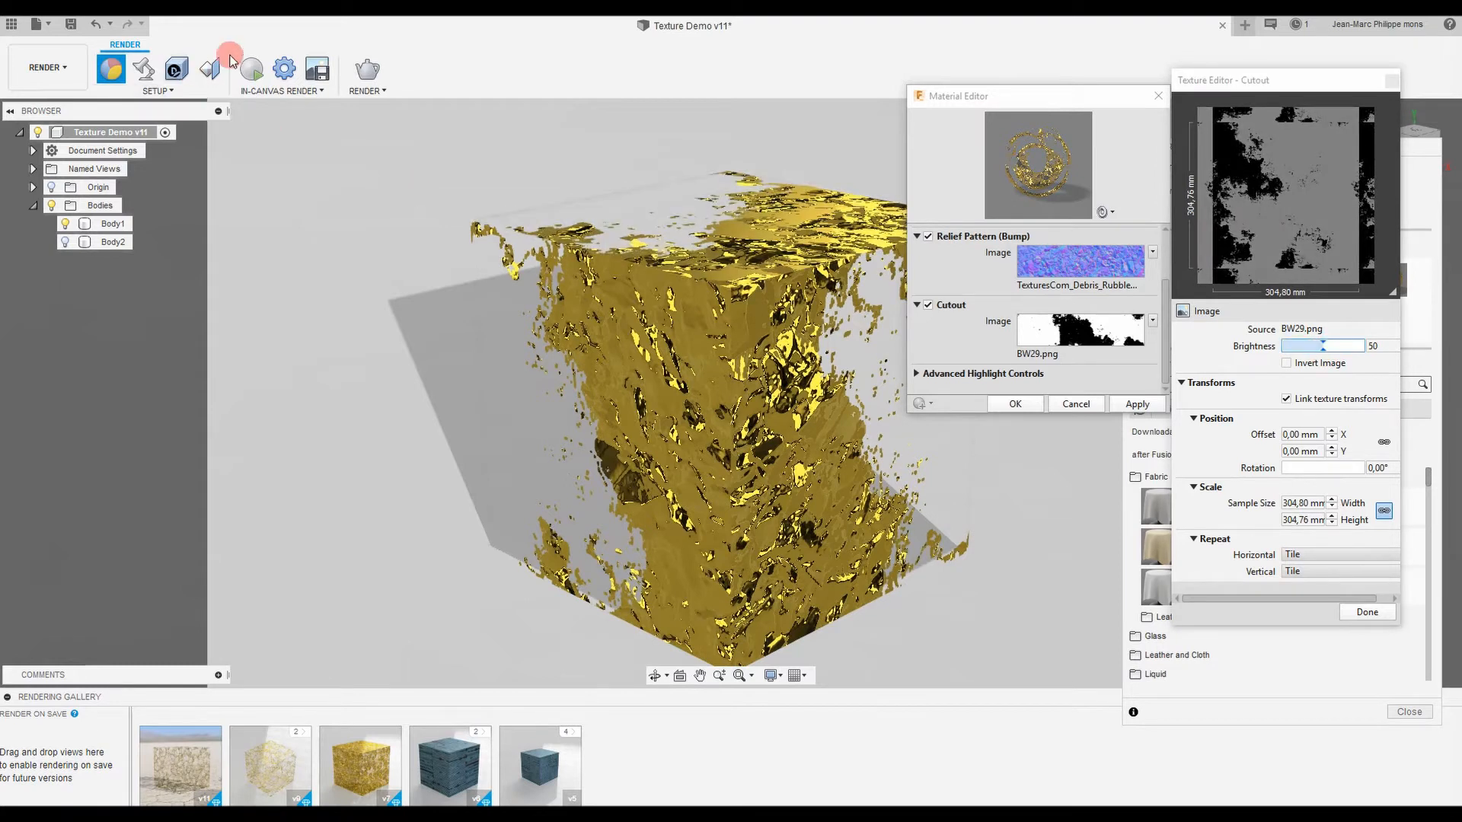
# Start an in-canvas render, restore the Cutout brightness to 100, and try an 81,17° rotation before resetting it to 0° and closing the editor.
pyautogui.click(254, 70)
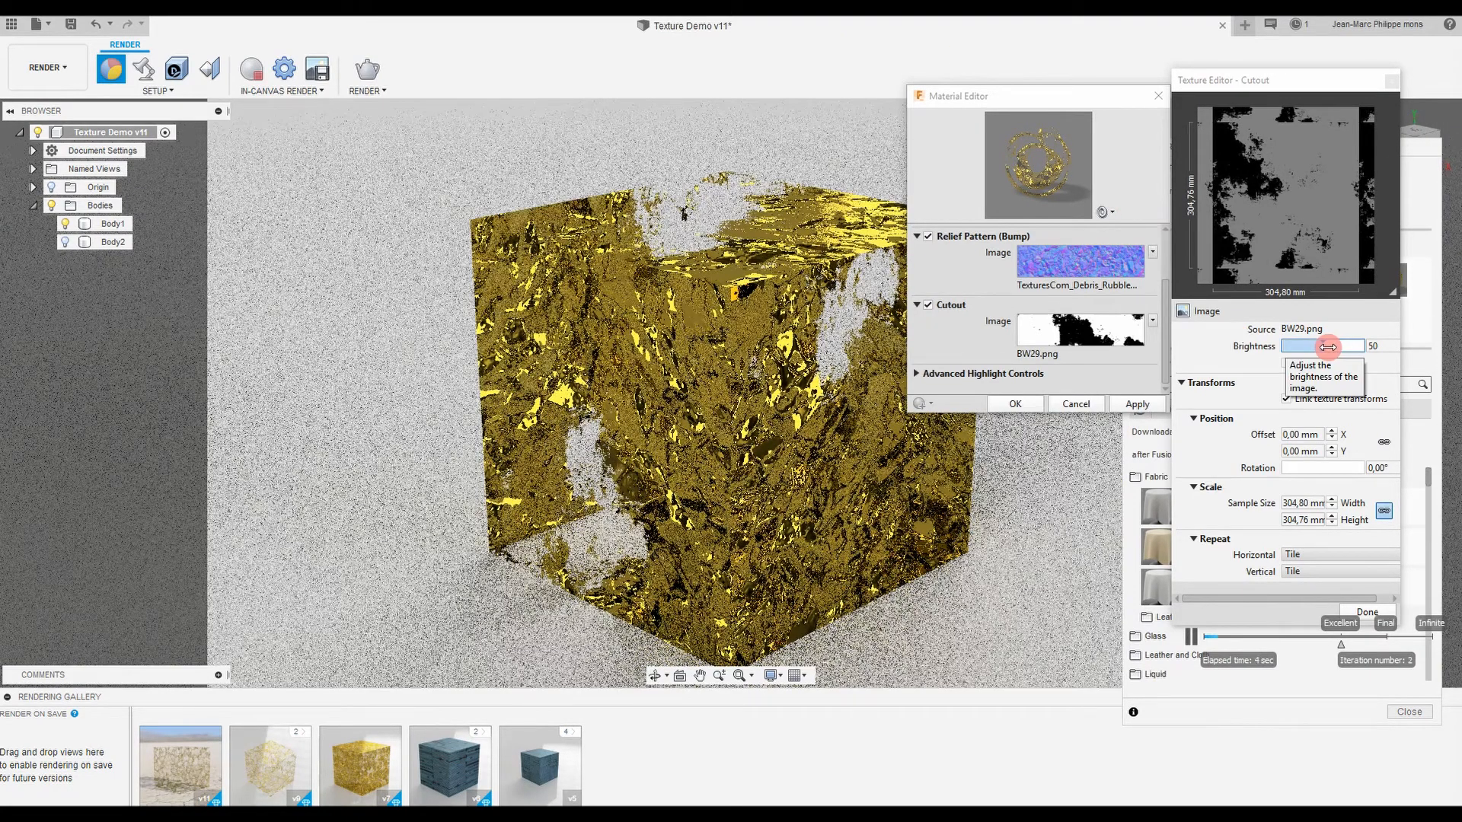
pyautogui.moveTo(1326, 347); pyautogui.dragTo(1376, 344)
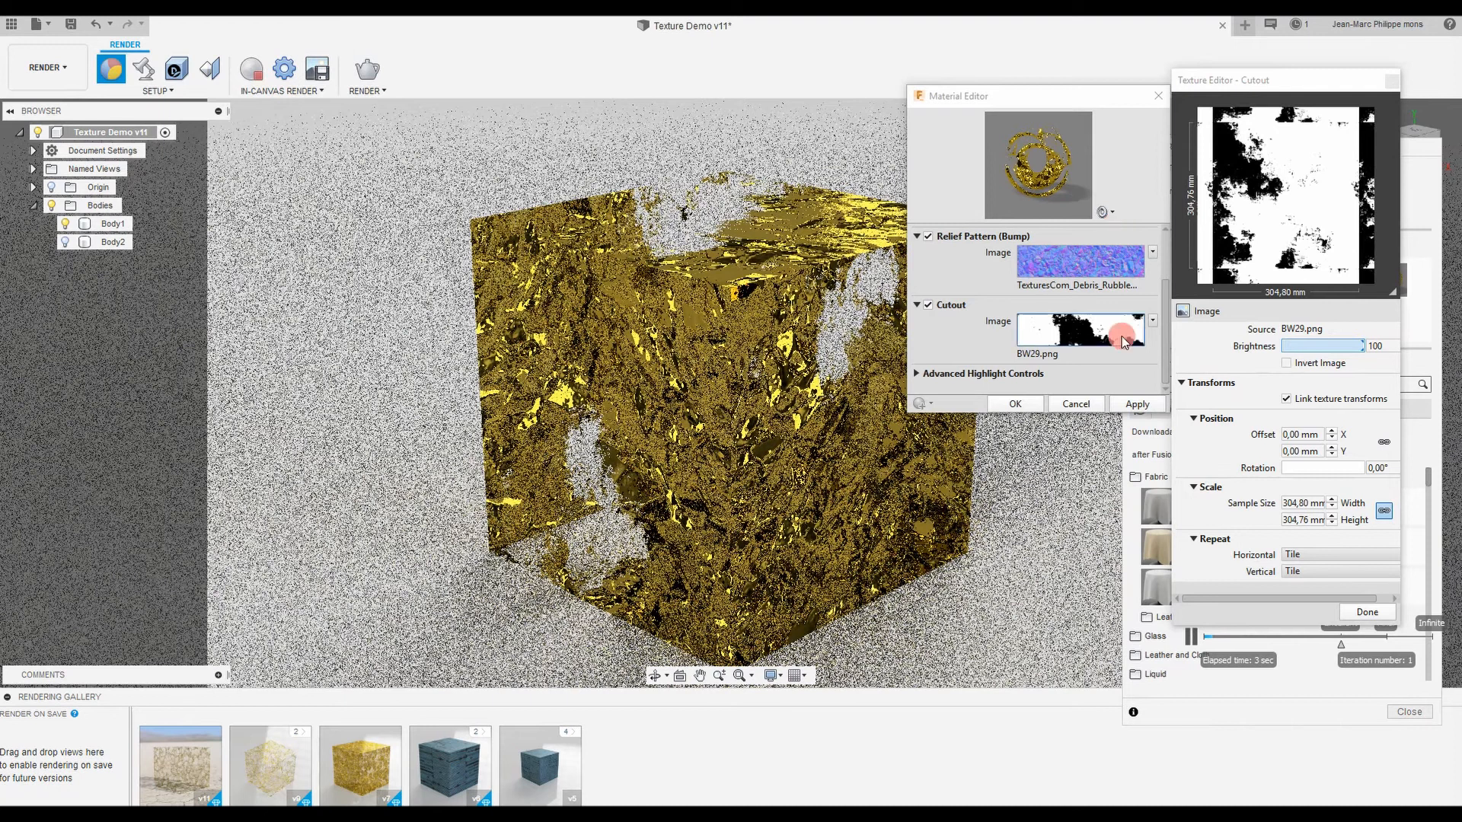
pyautogui.moveTo(1284, 468); pyautogui.dragTo(1300, 469)
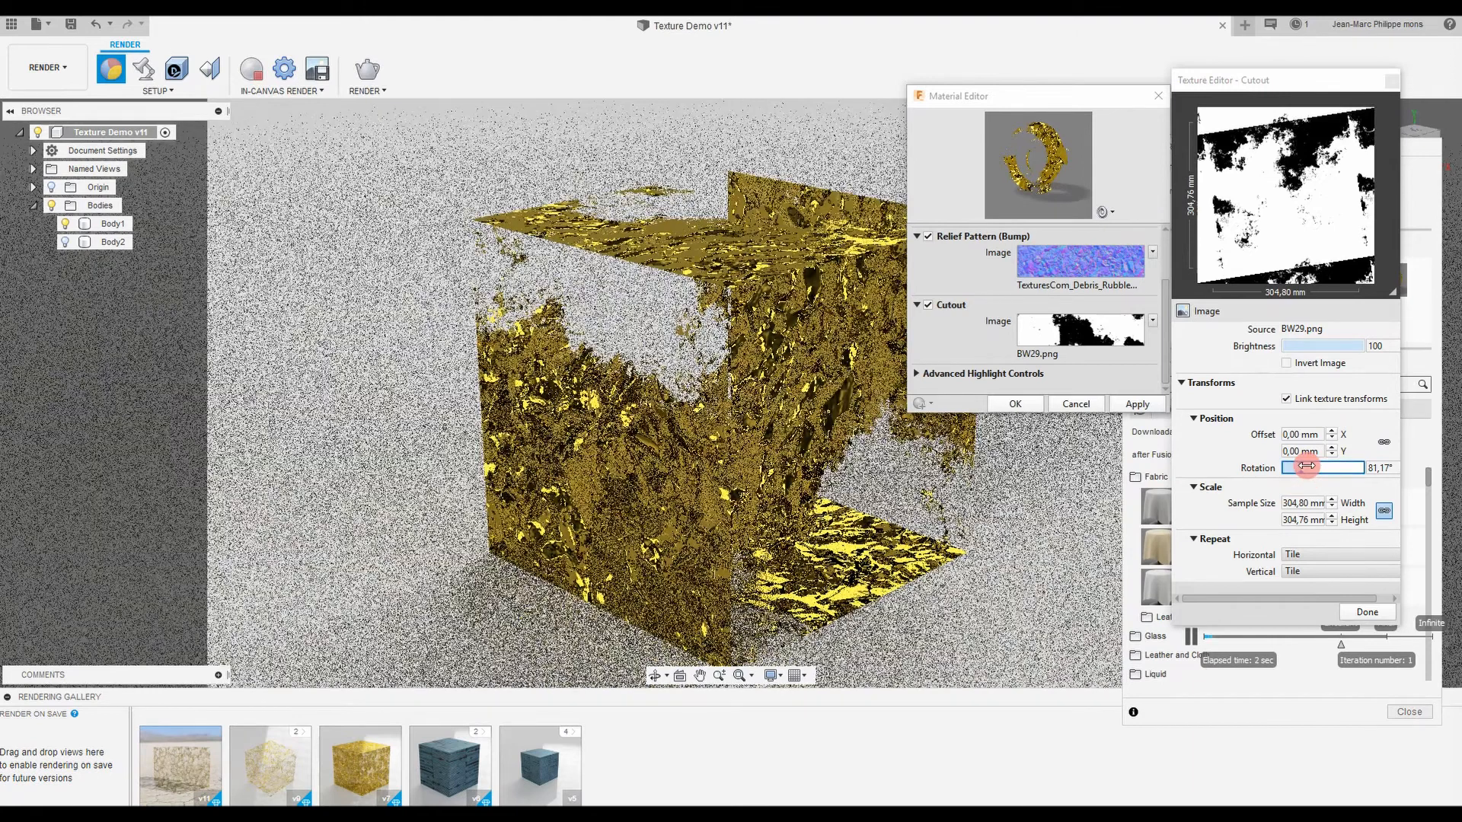
pyautogui.moveTo(1302, 467); pyautogui.dragTo(1280, 479)
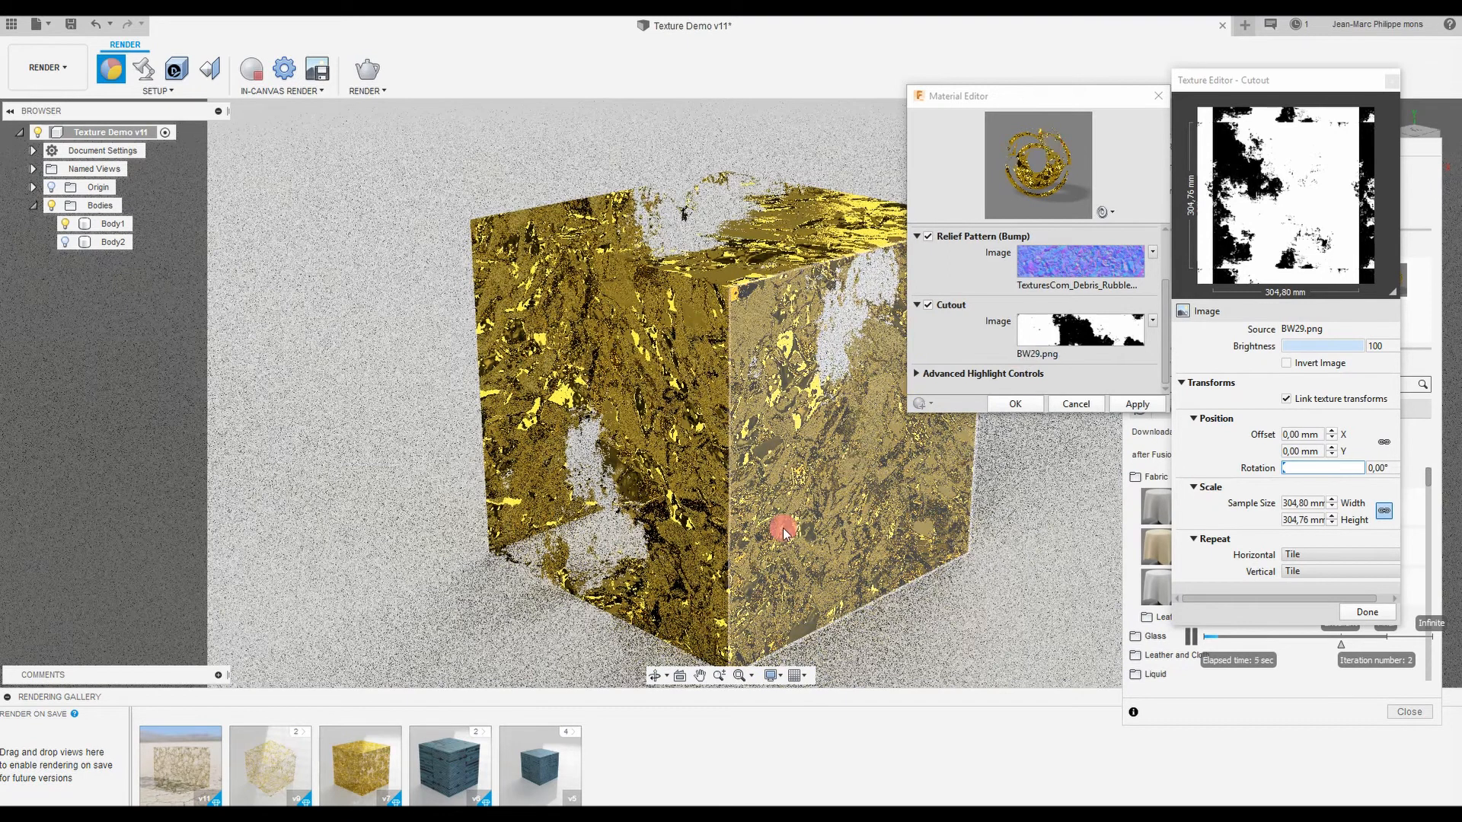
pyautogui.click(1135, 404)
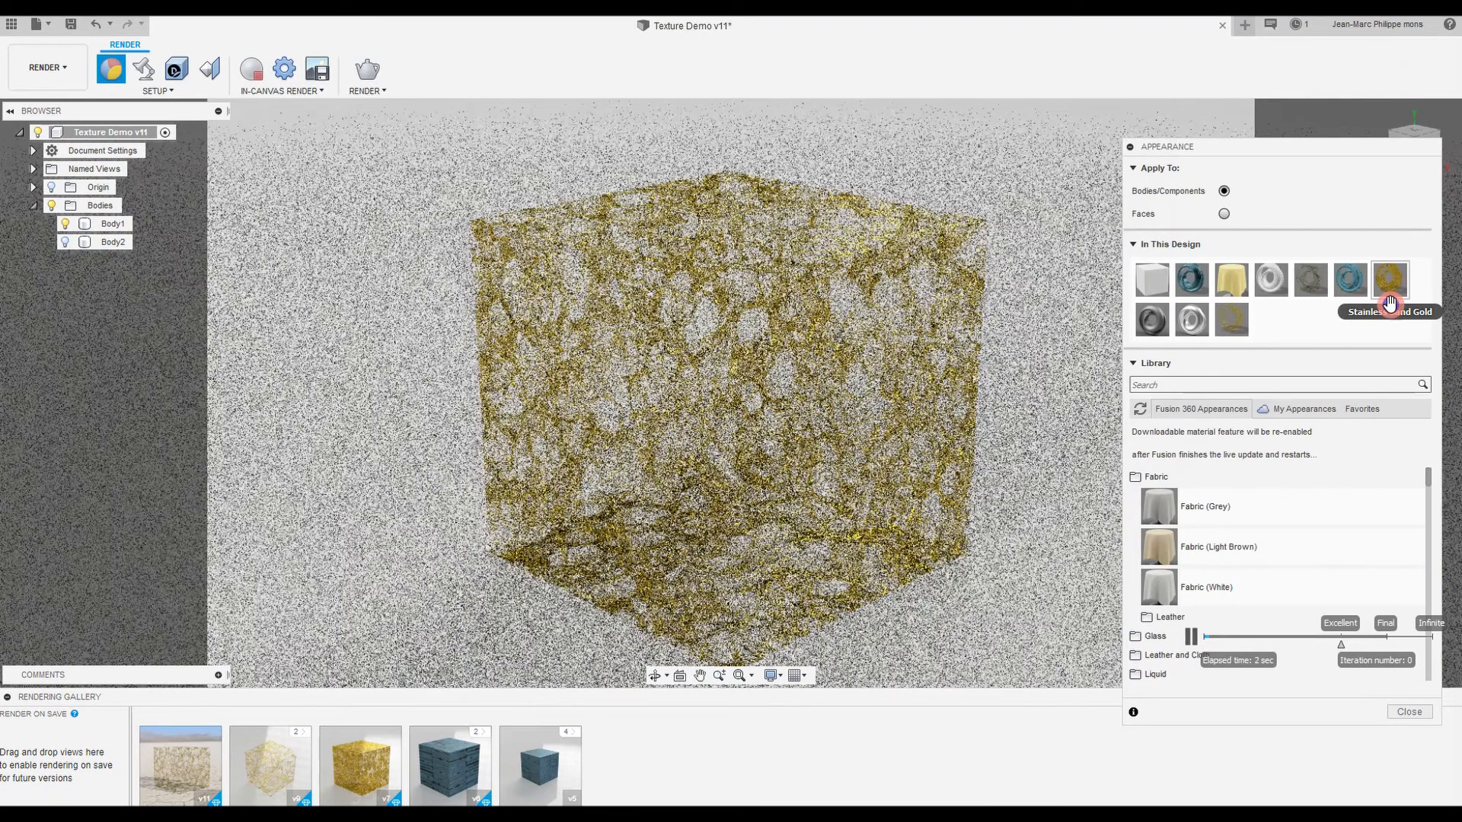
# Try to apply the other, denser Stainless Sand Gold appearance to the cube, and examine its Relief Pattern (Bump) image settings.
pyautogui.moveTo(1391, 303); pyautogui.dragTo(914, 515)
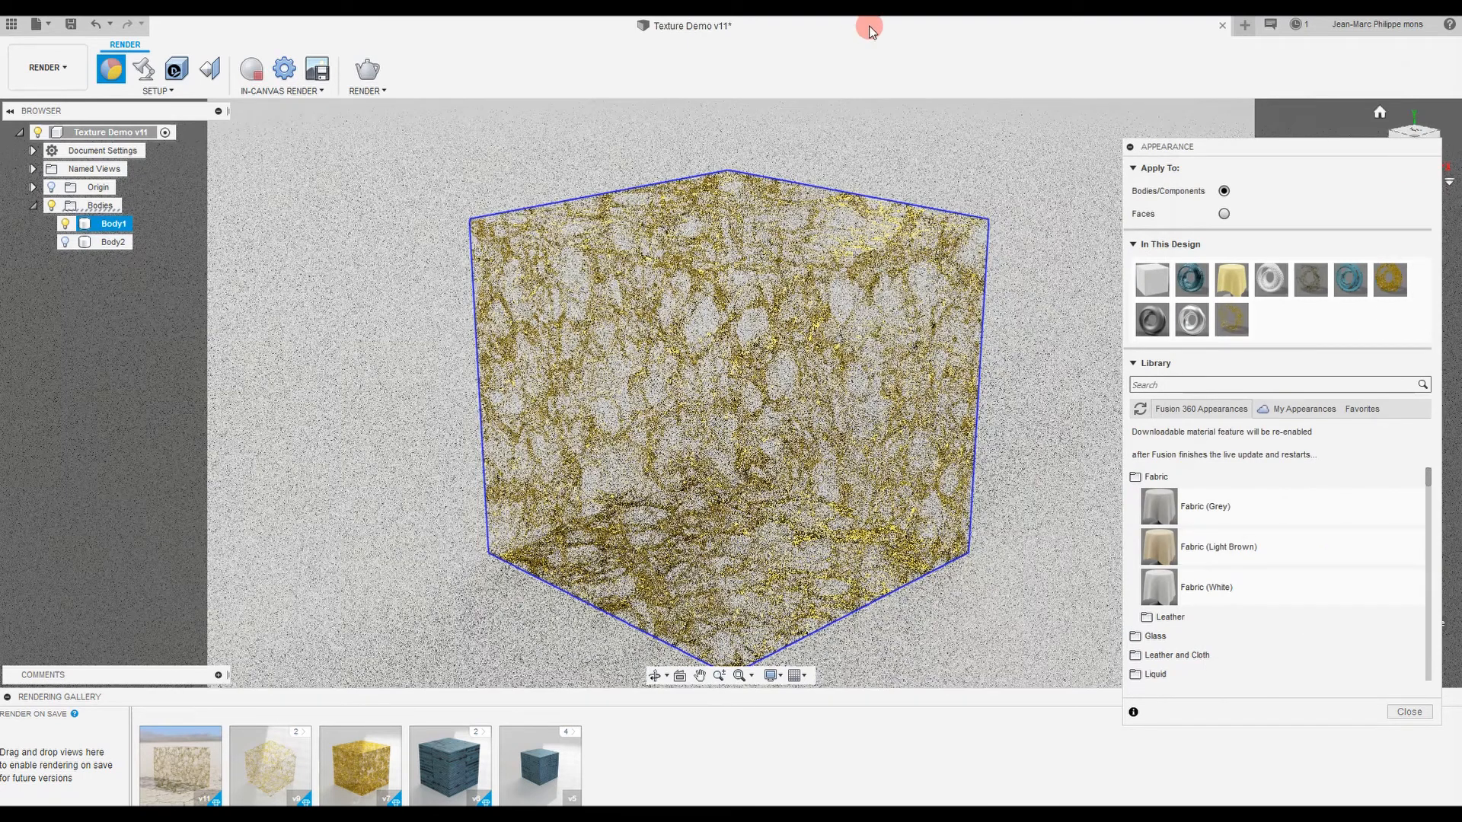
pyautogui.doubleClick(1391, 279)
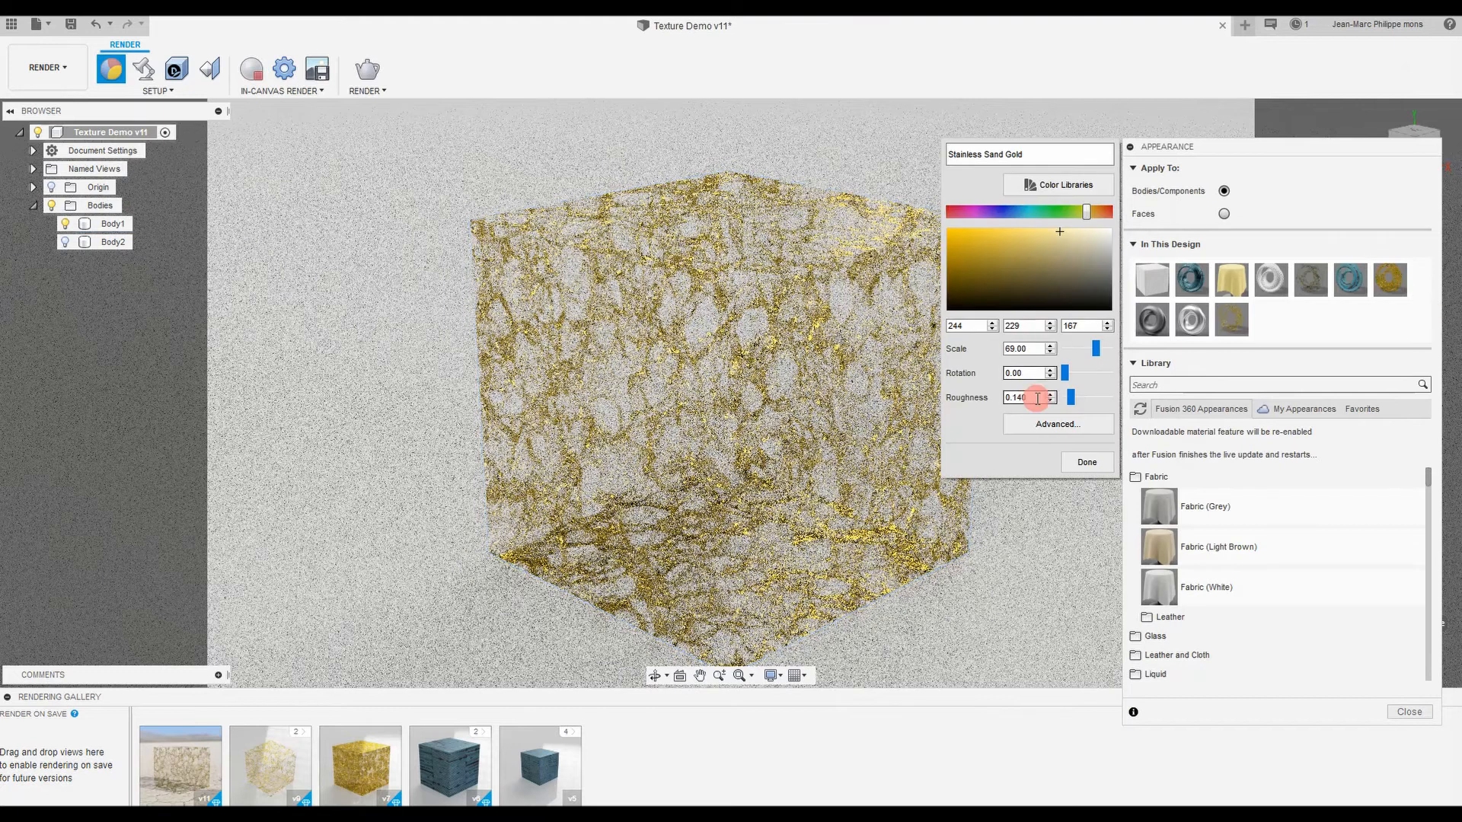
pyautogui.click(1058, 424)
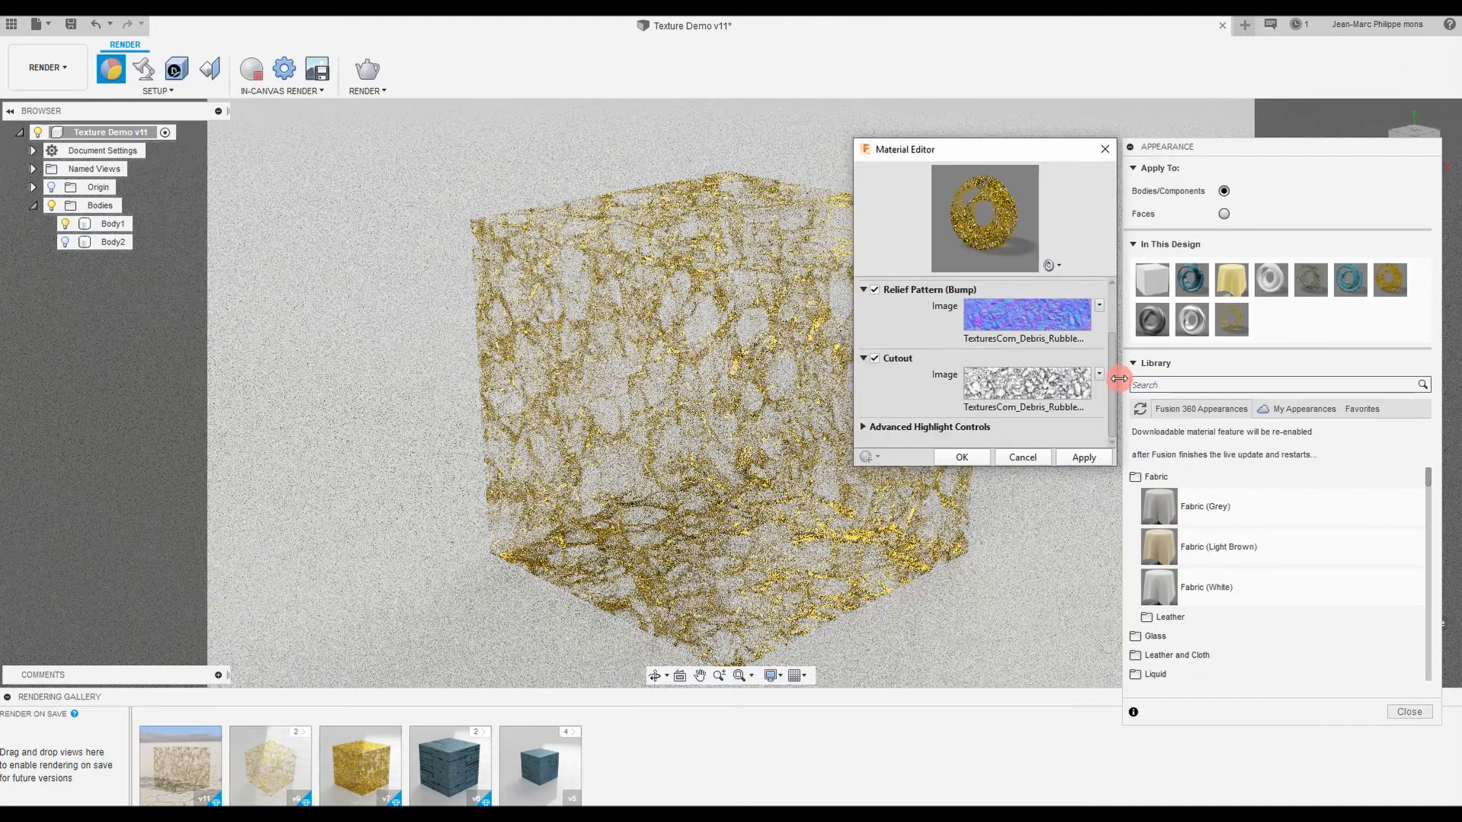
pyautogui.scroll(3, 1120, 377)
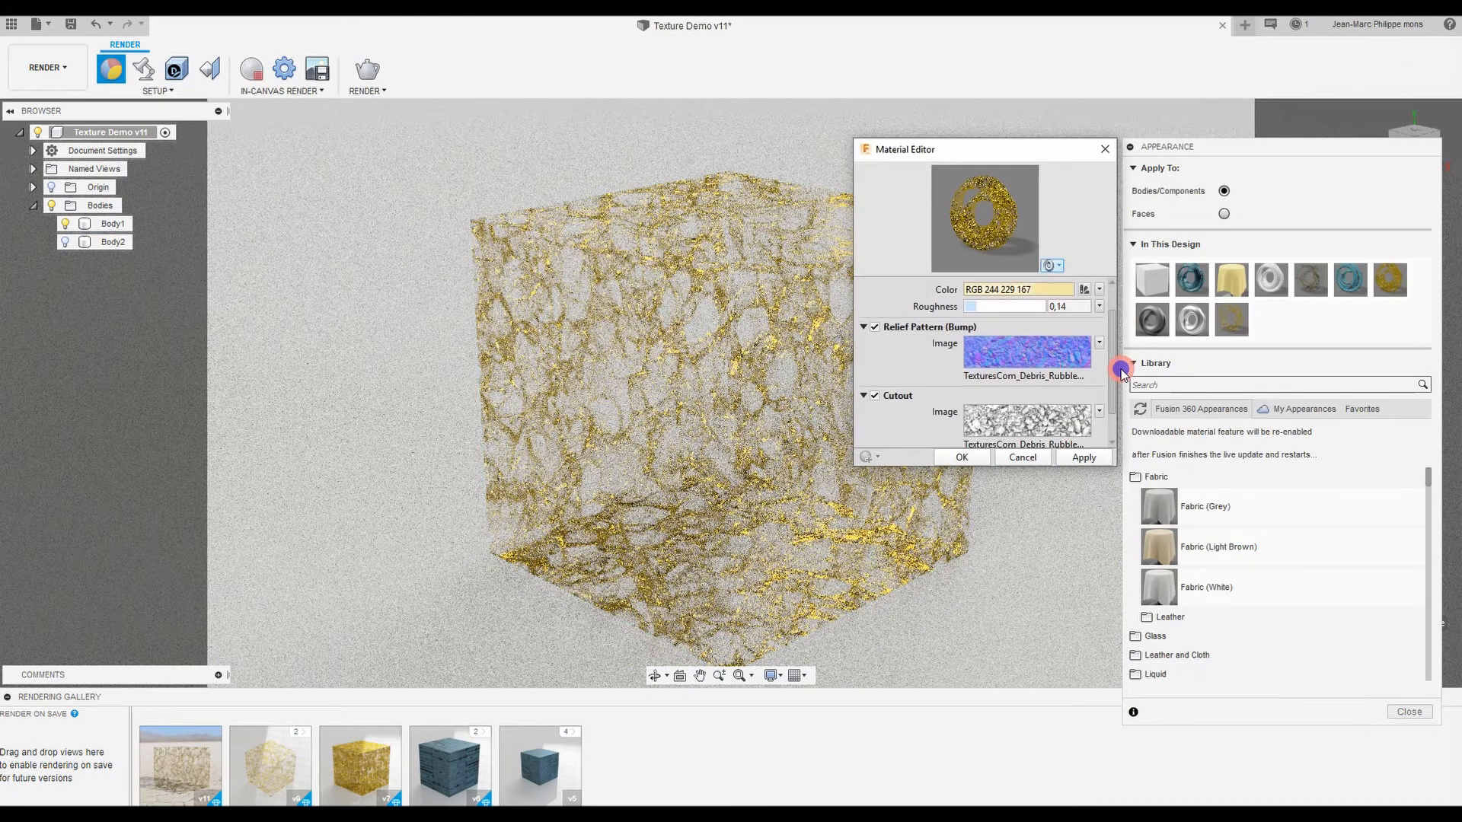
pyautogui.scroll(2, 1121, 371)
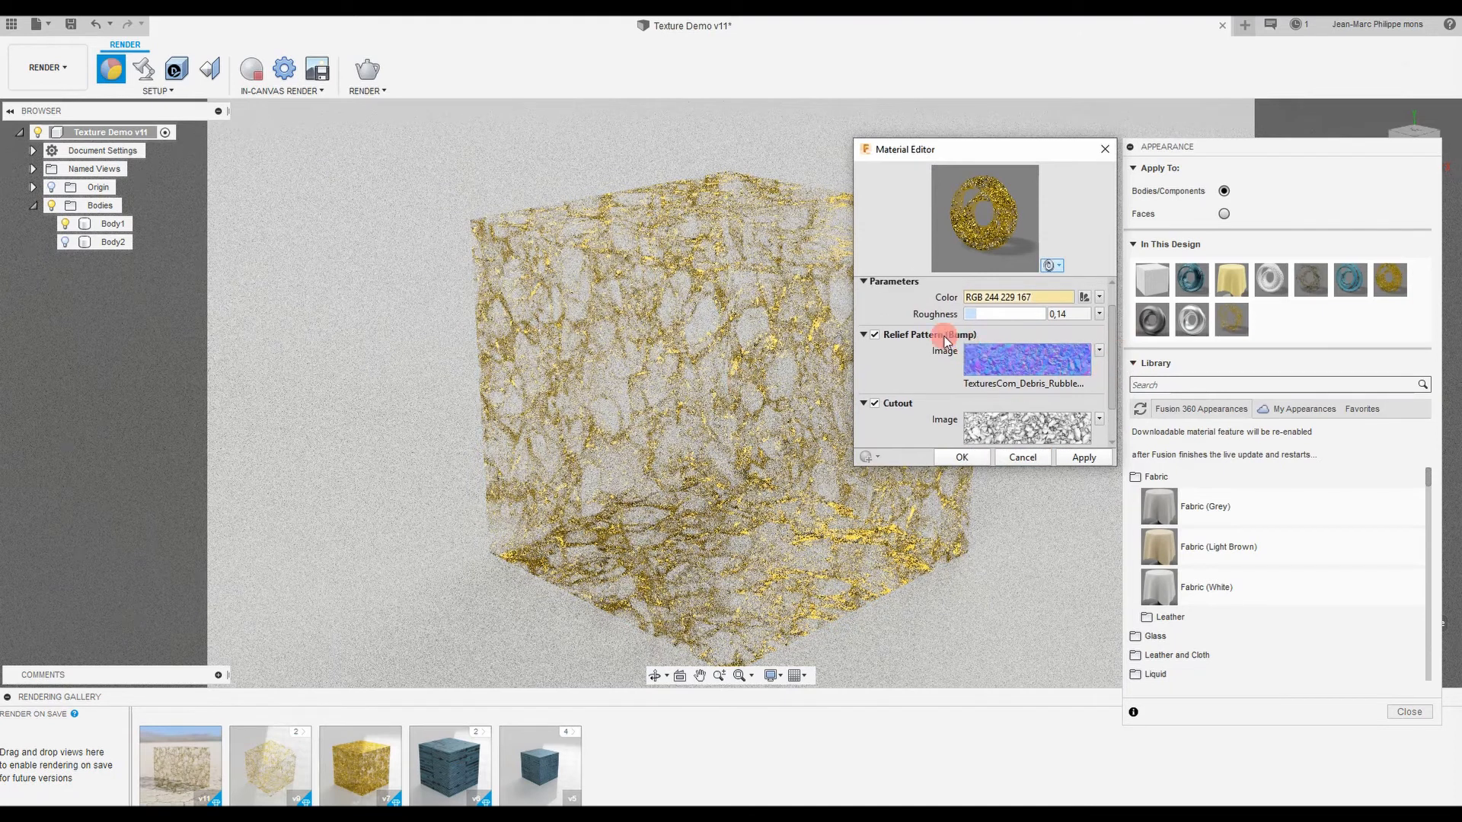
pyautogui.click(1098, 350)
pyautogui.click(1055, 386)
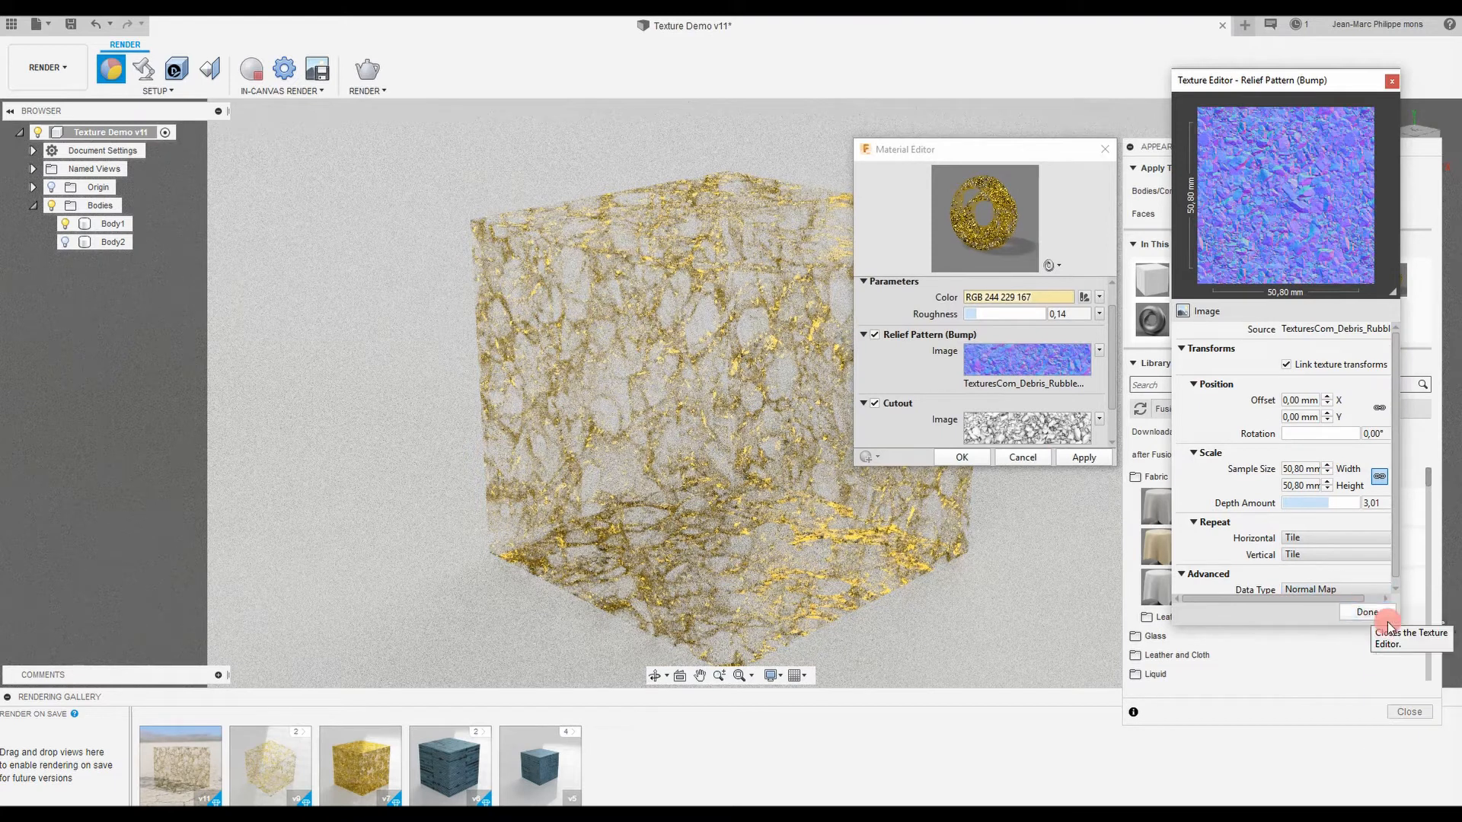
pyautogui.click(1363, 614)
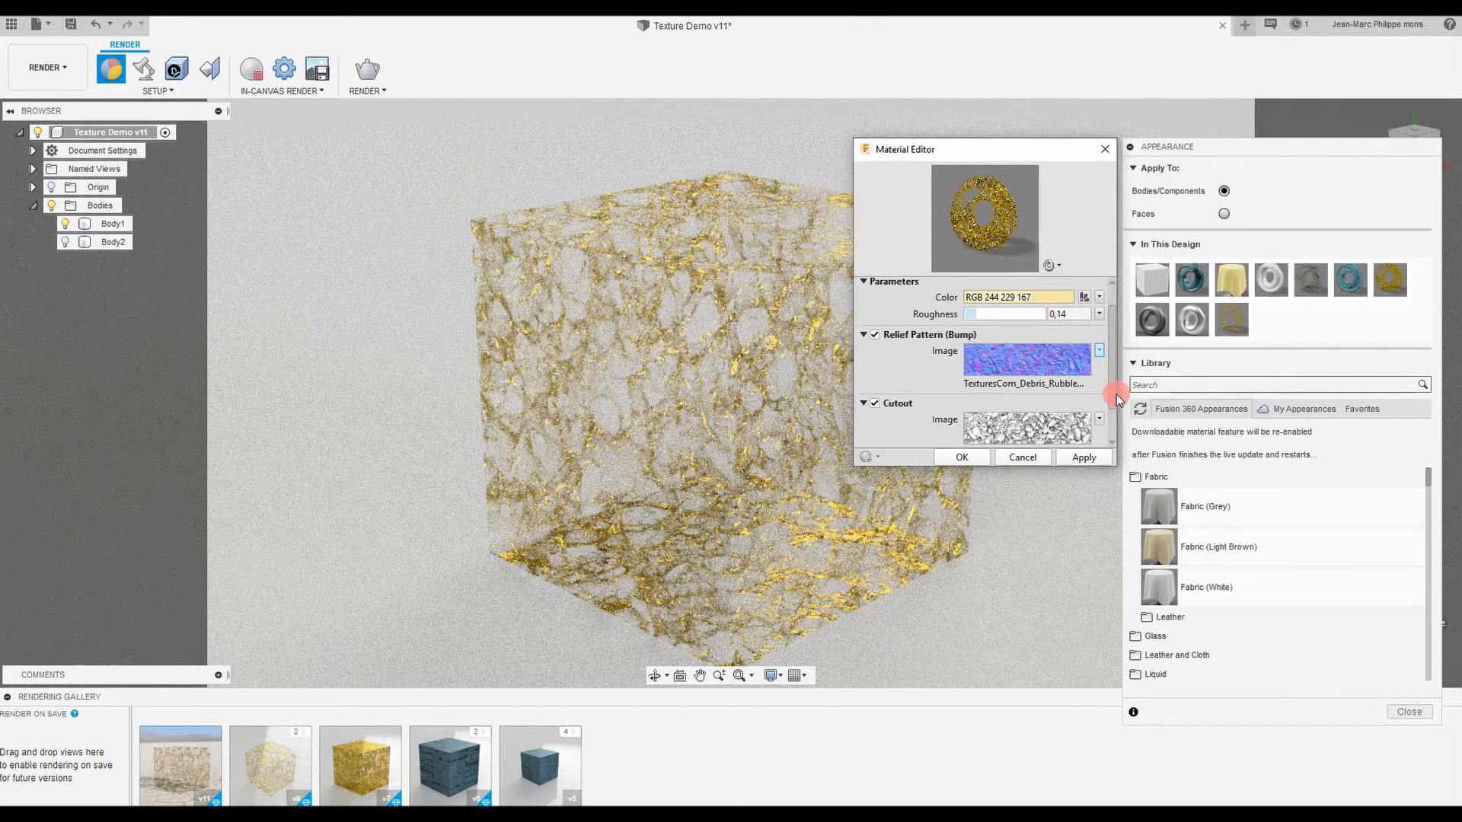
# Replace the Cutout source image with the dark RubbleMedium ao map from the Texture demo 2 folder on the desktop, and apply it.
pyautogui.scroll(-1, 1113, 430)
pyautogui.scroll(-1, 1107, 411)
pyautogui.click(1098, 375)
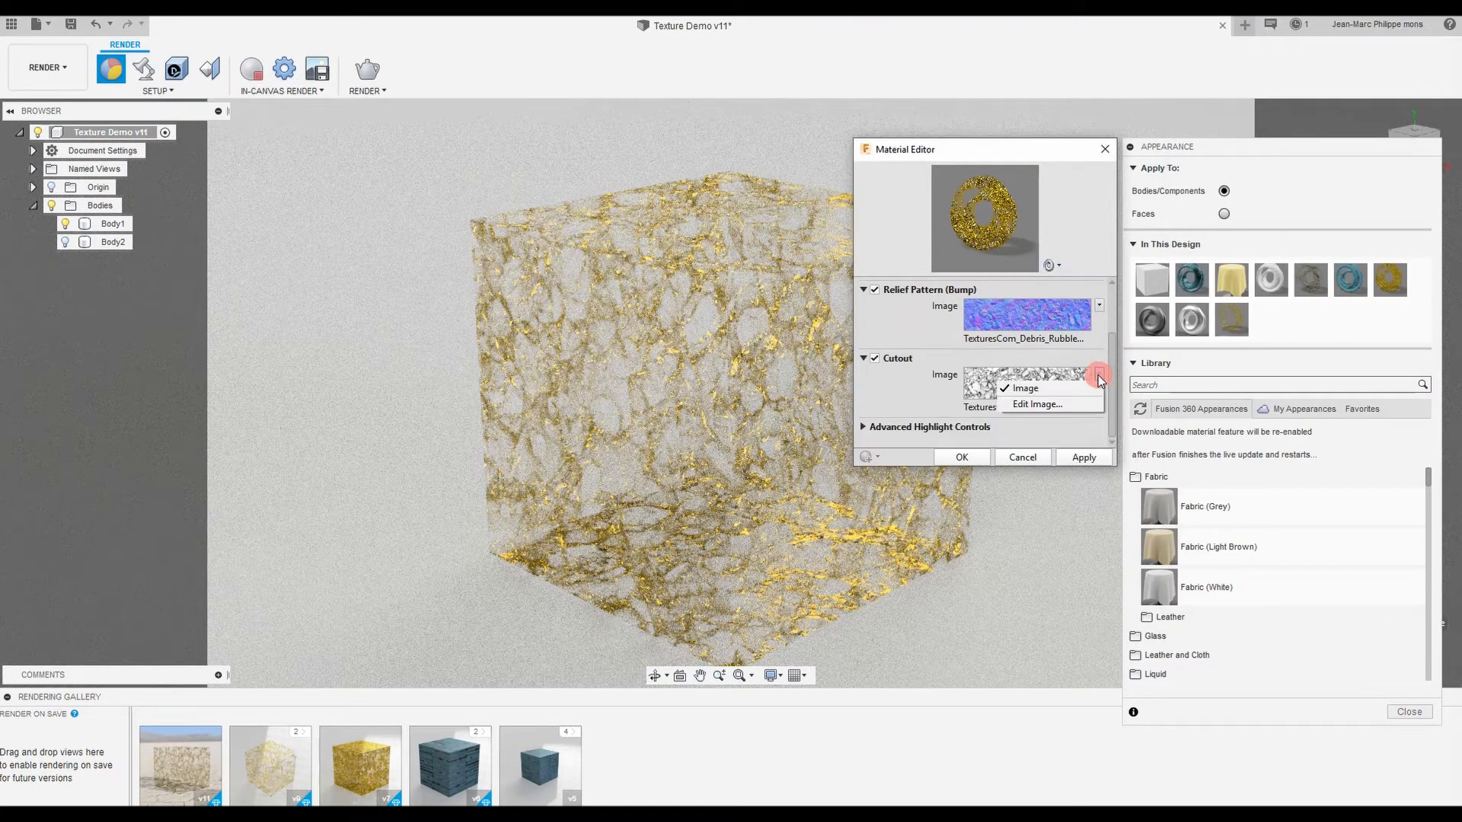
pyautogui.click(1065, 404)
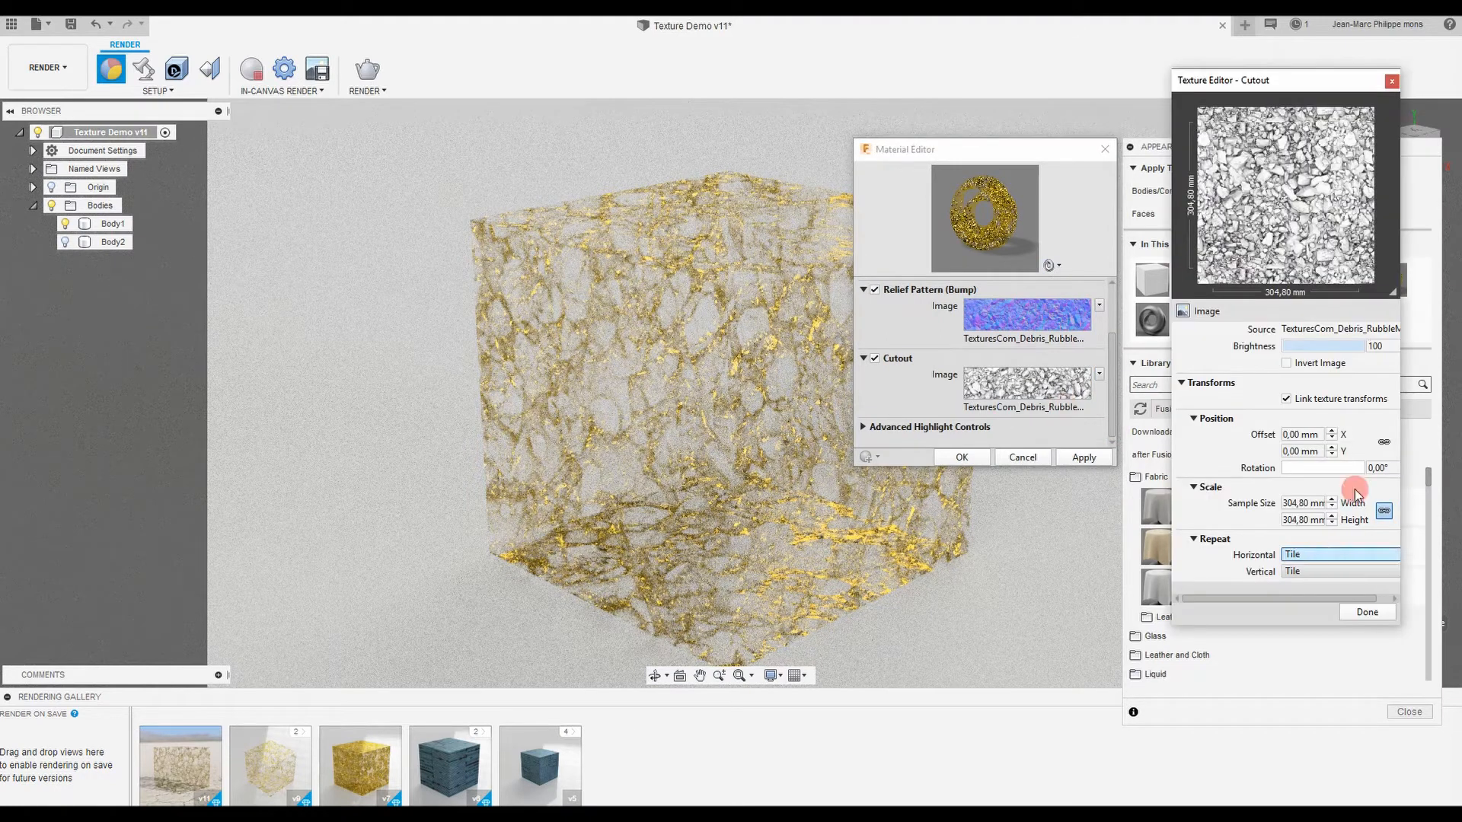
pyautogui.moveTo(1203, 194); pyautogui.dragTo(1289, 222)
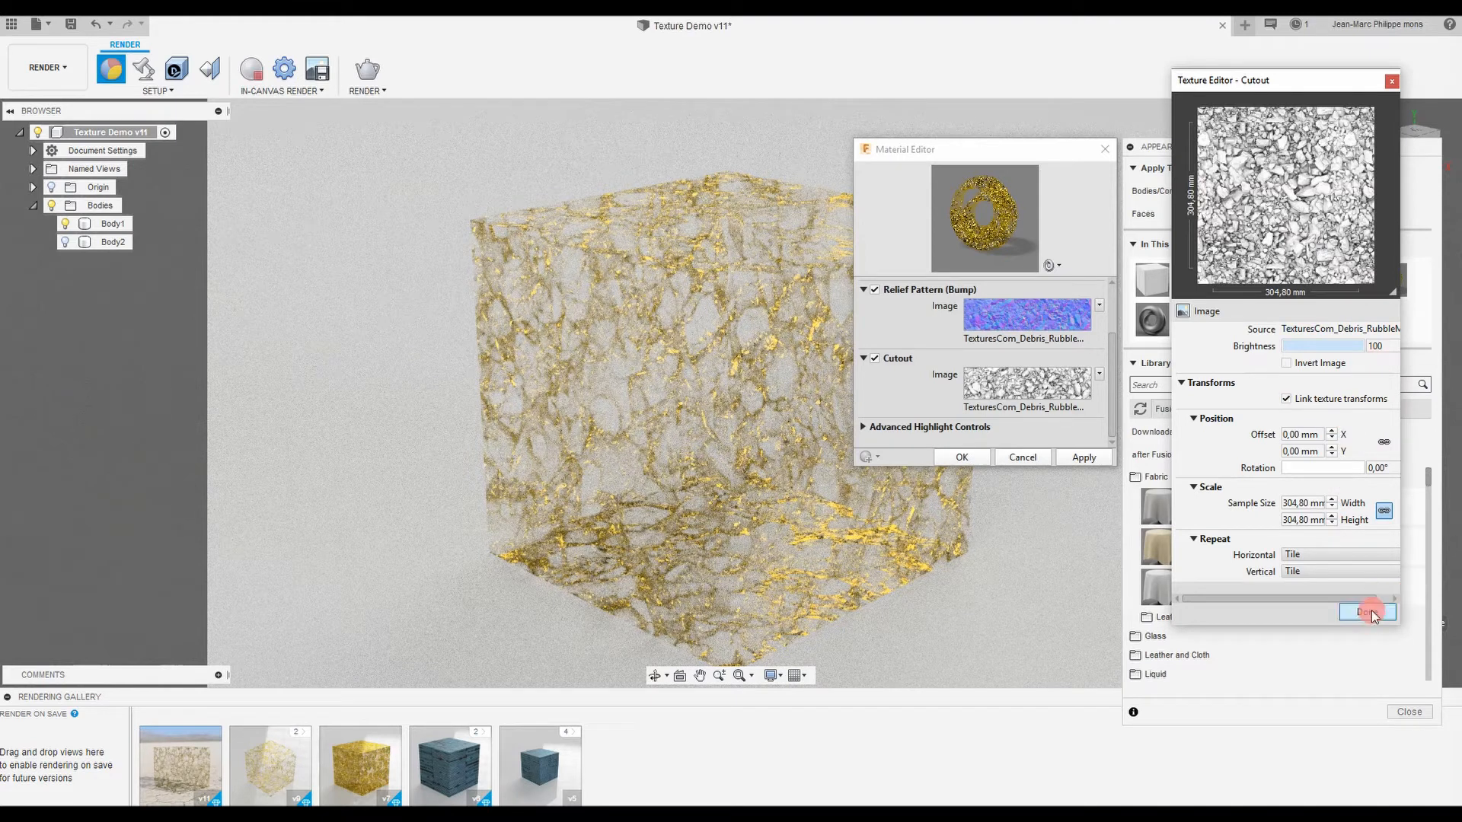
pyautogui.click(1324, 329)
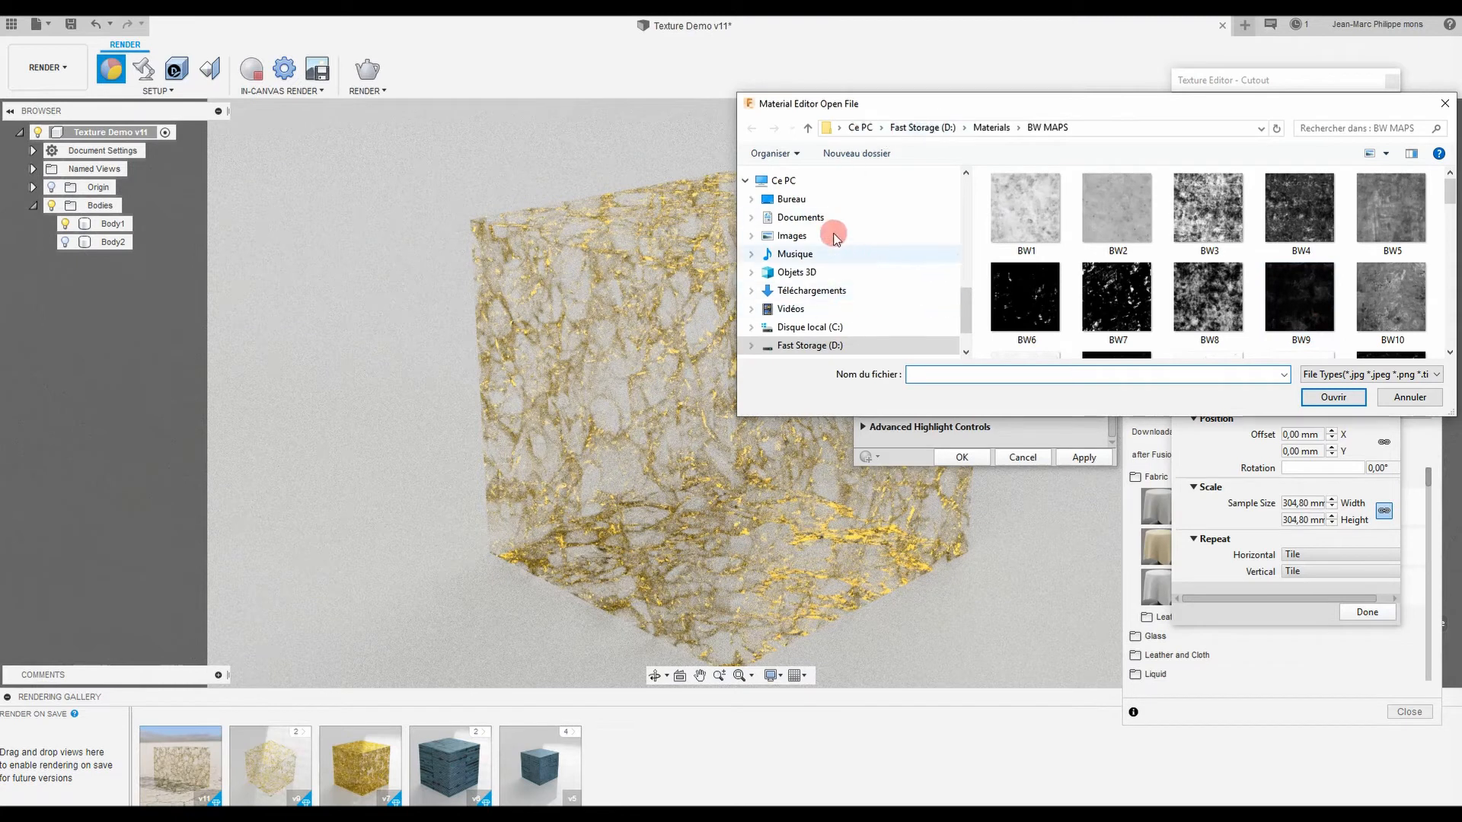
pyautogui.click(810, 201)
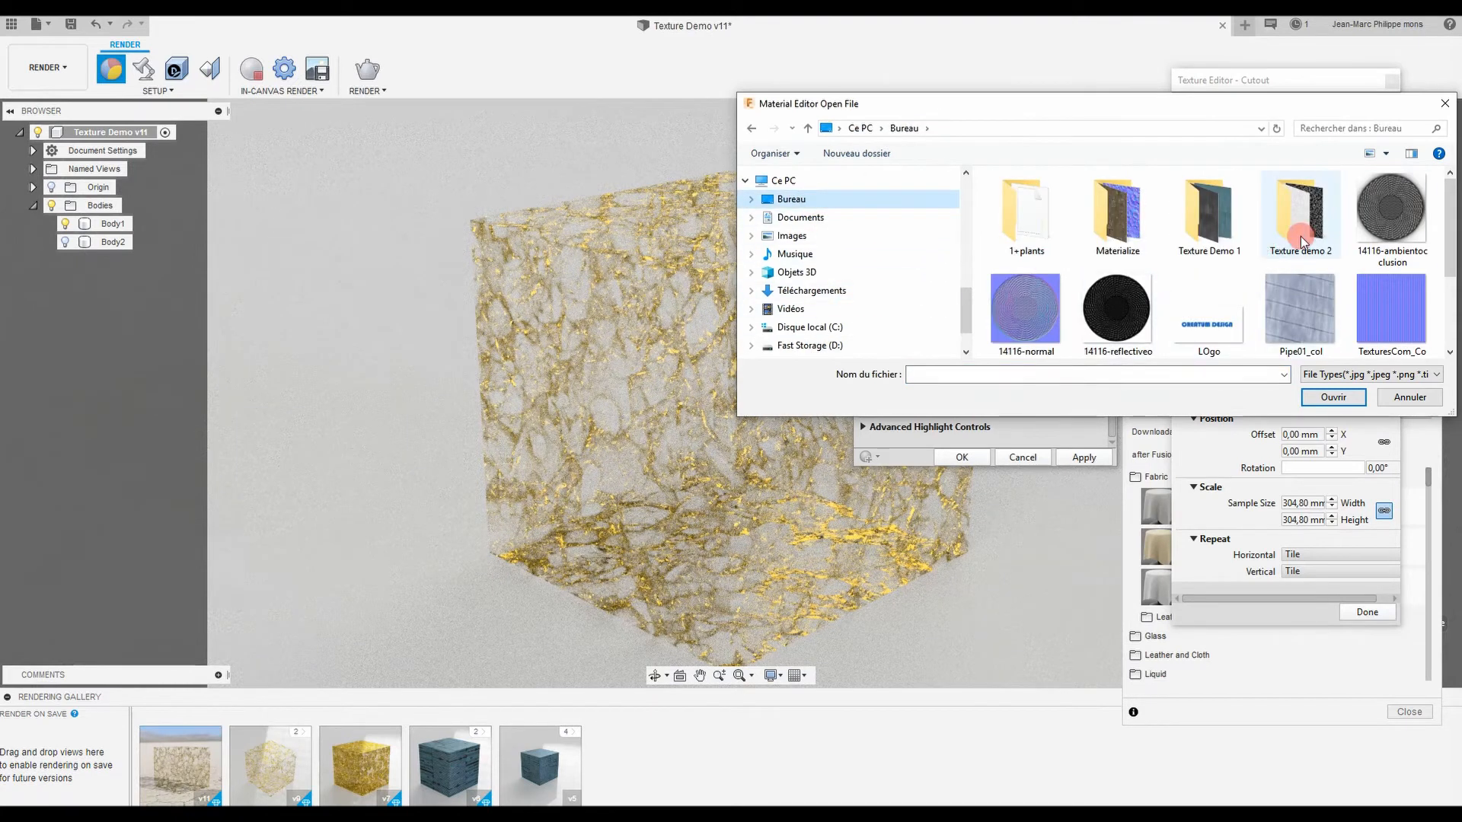
pyautogui.doubleClick(1304, 217)
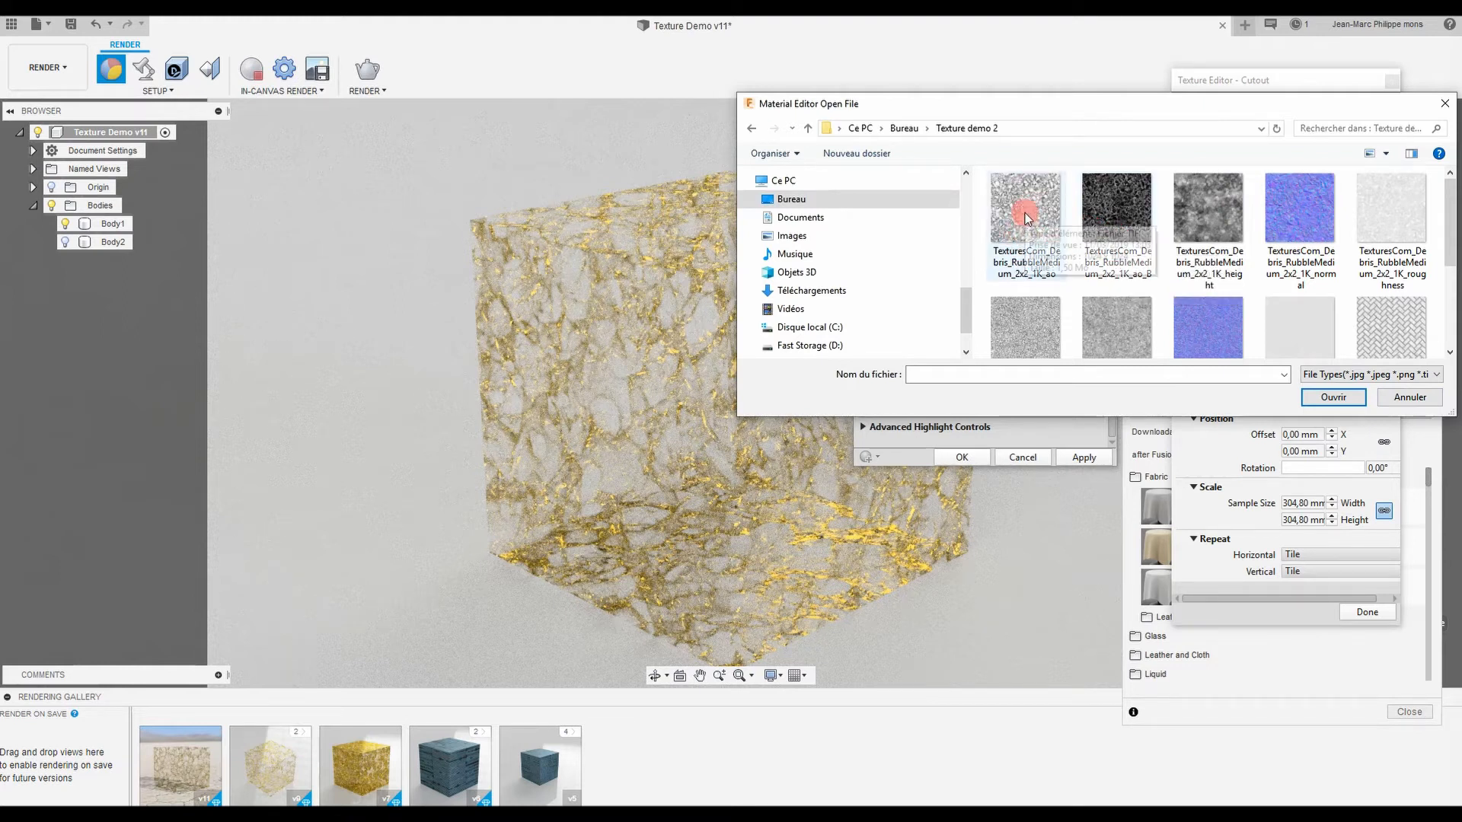
pyautogui.click(1119, 224)
pyautogui.click(1333, 397)
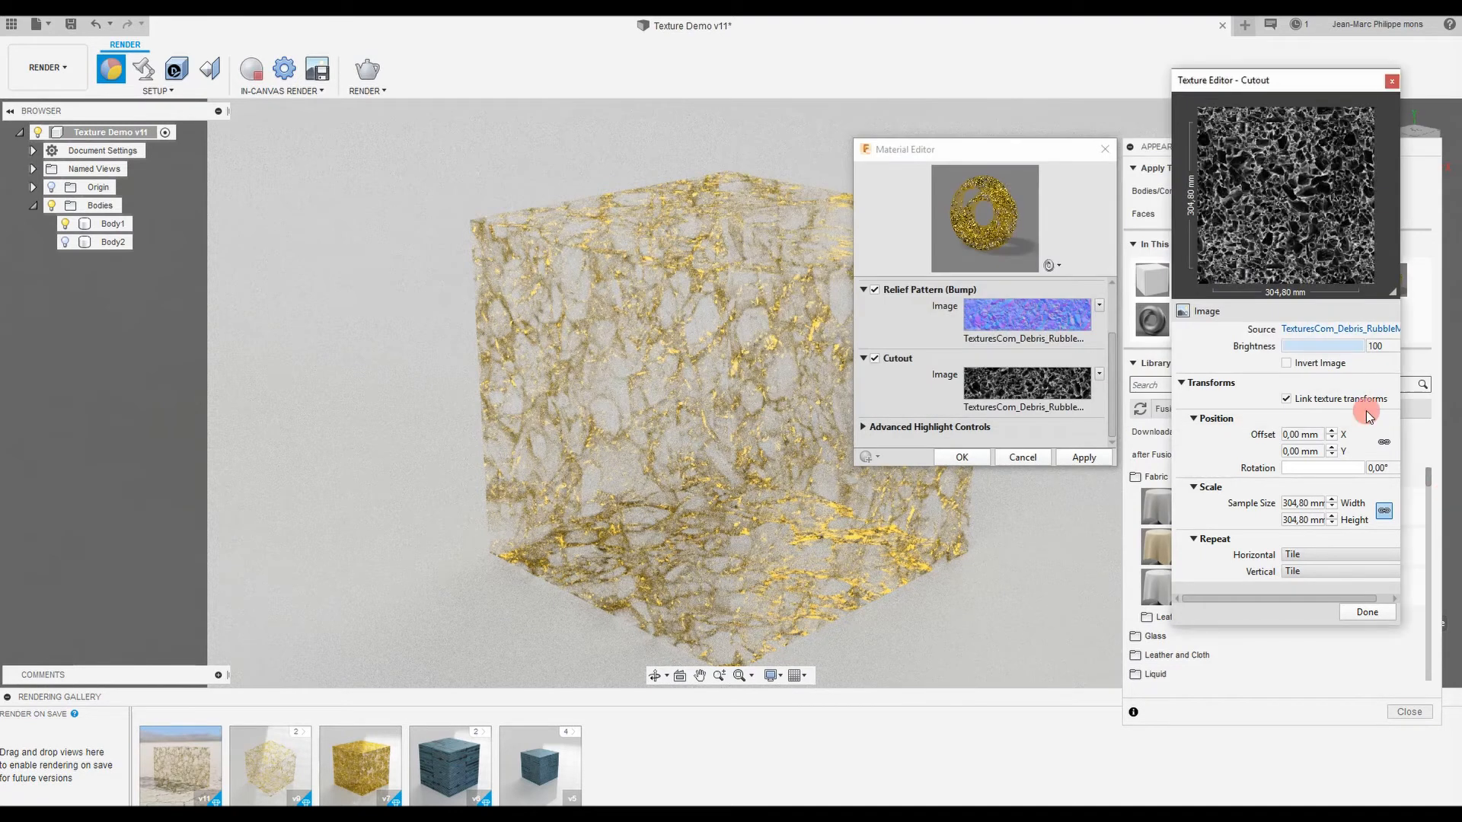
pyautogui.click(1082, 457)
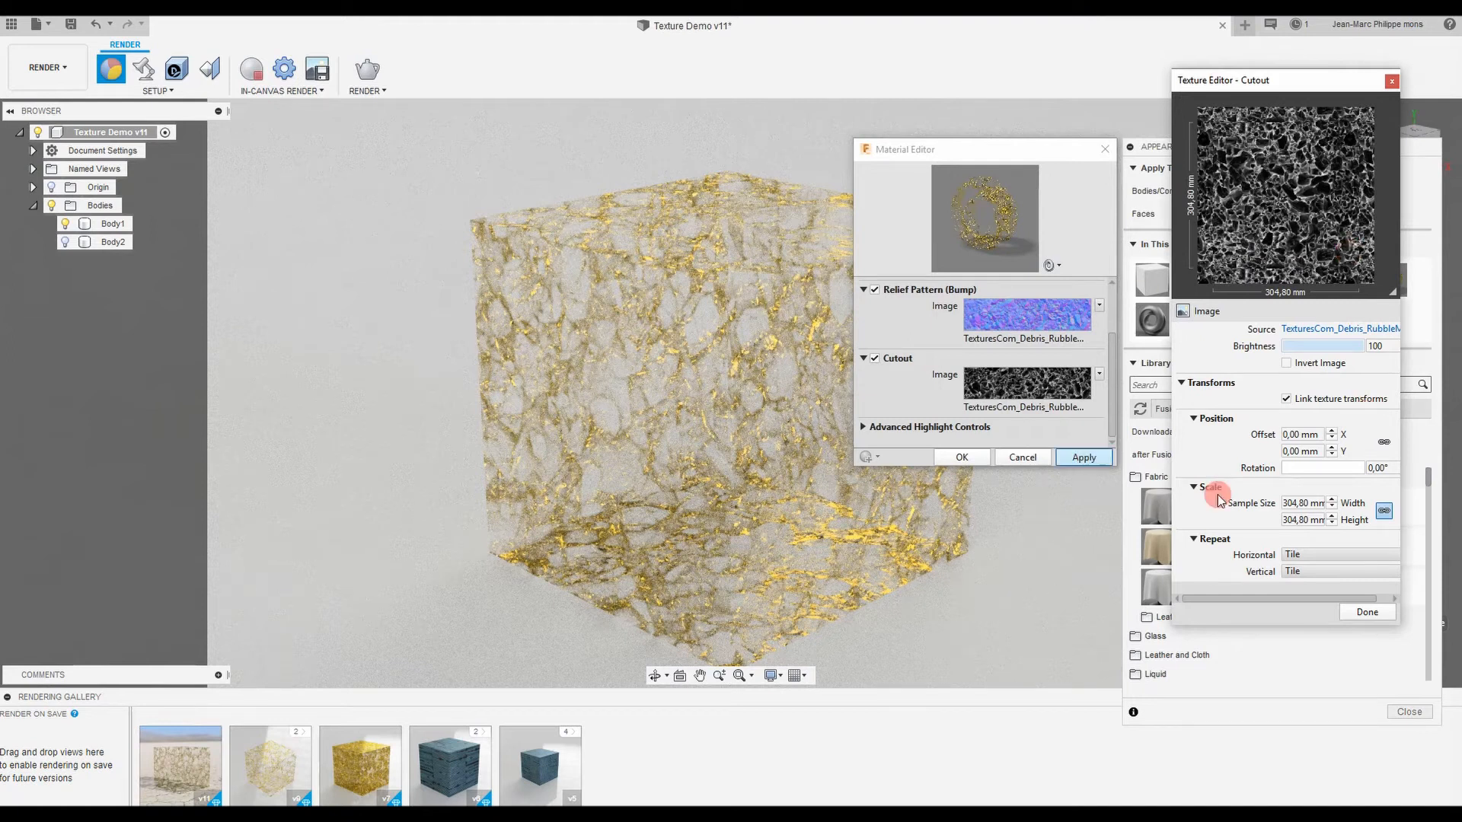
# Compare the Cutout map with and without Invert Image, leaving the option off.
pyautogui.click(1287, 364)
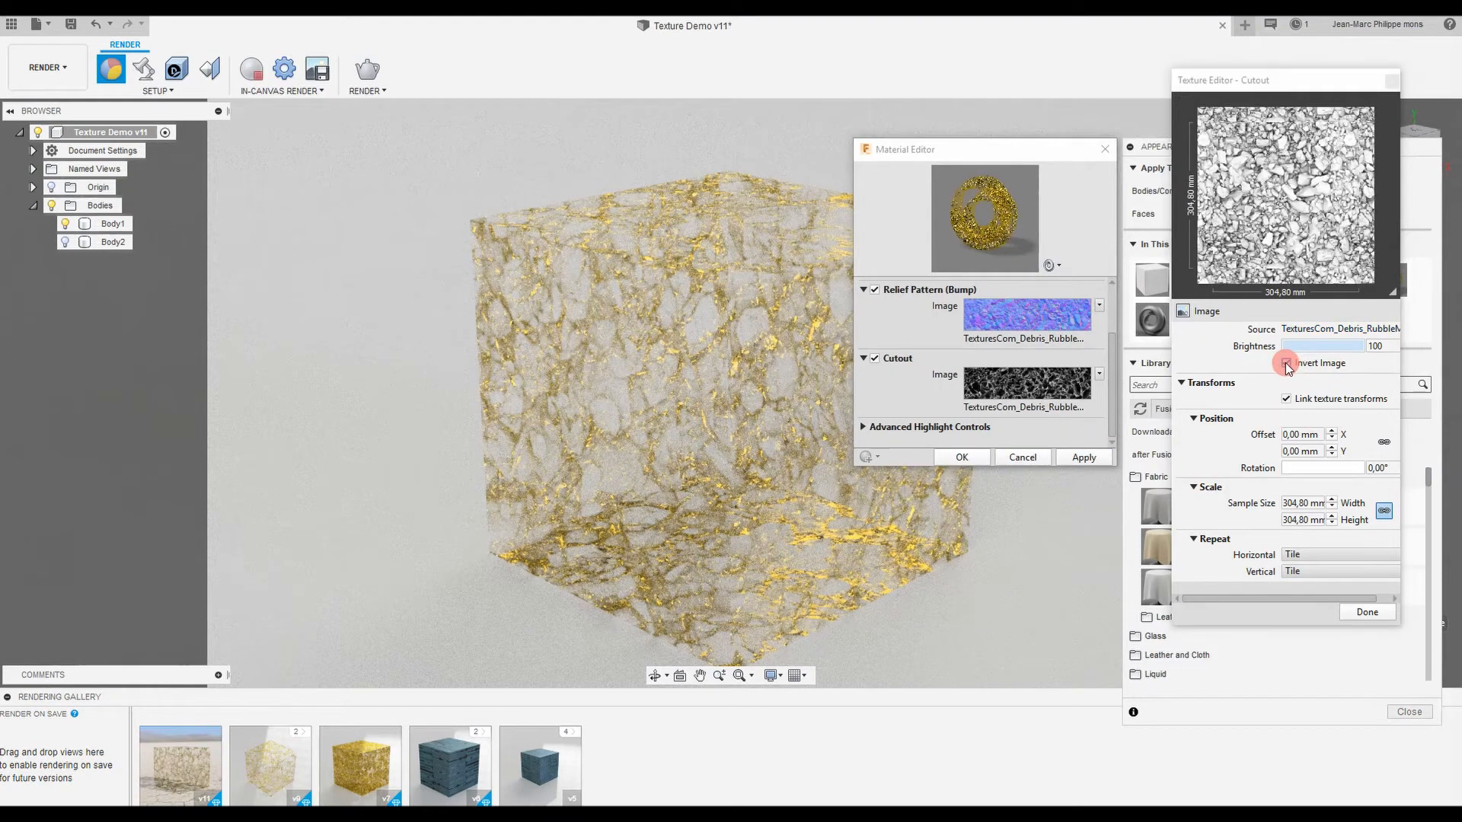
pyautogui.click(1287, 364)
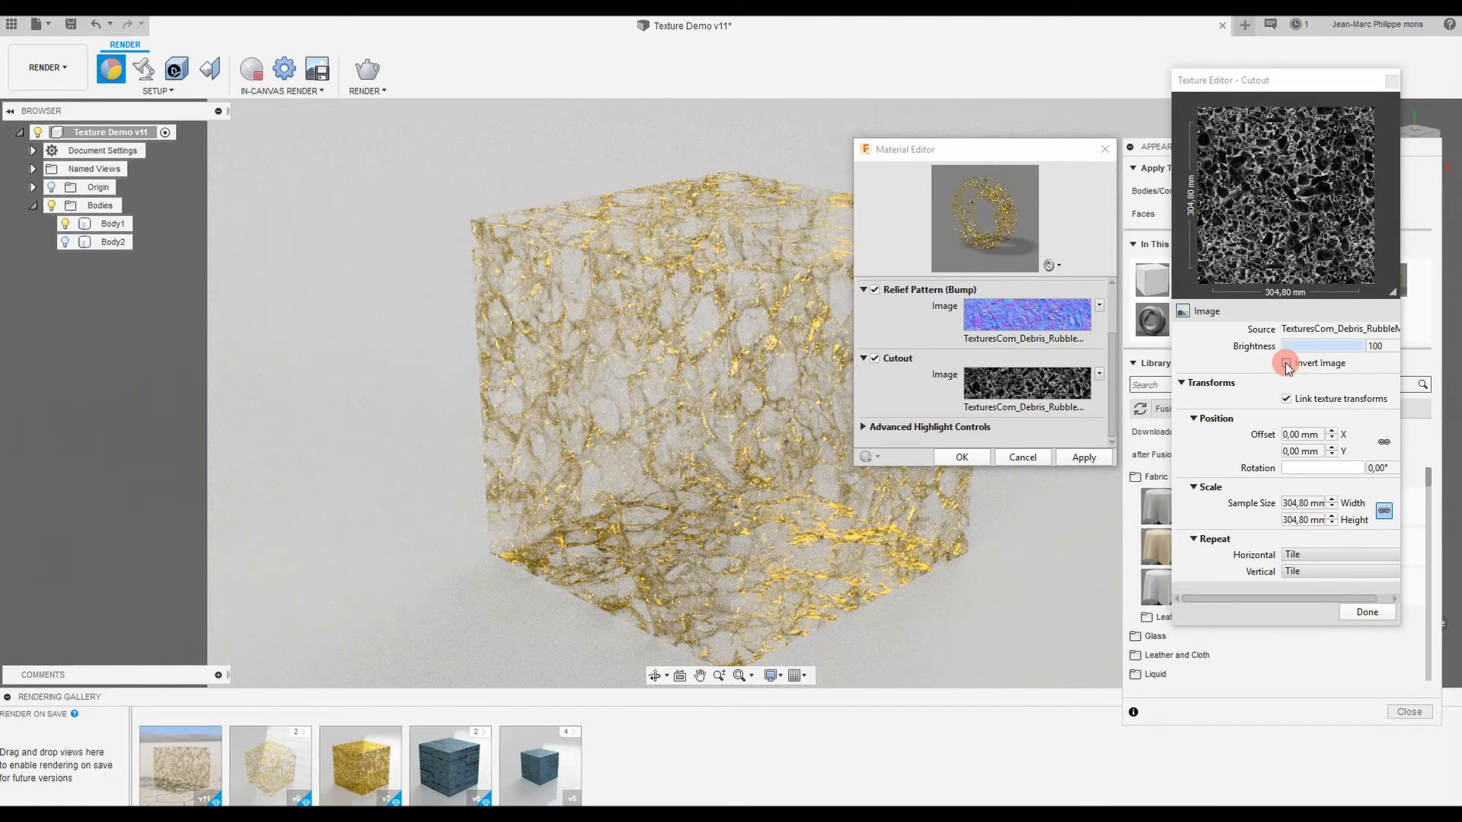
pyautogui.click(1287, 364)
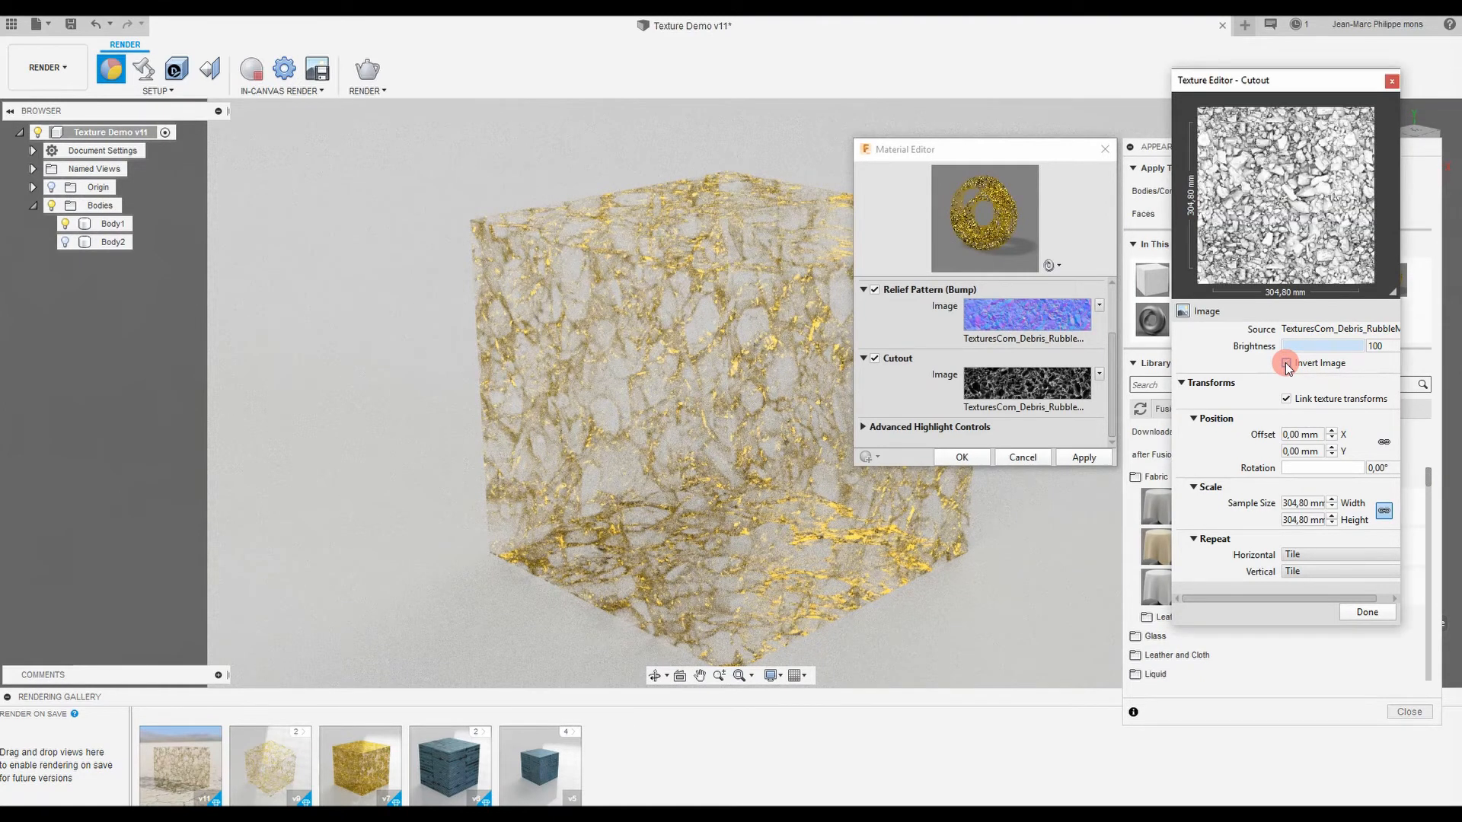
pyautogui.click(1287, 364)
pyautogui.click(1286, 364)
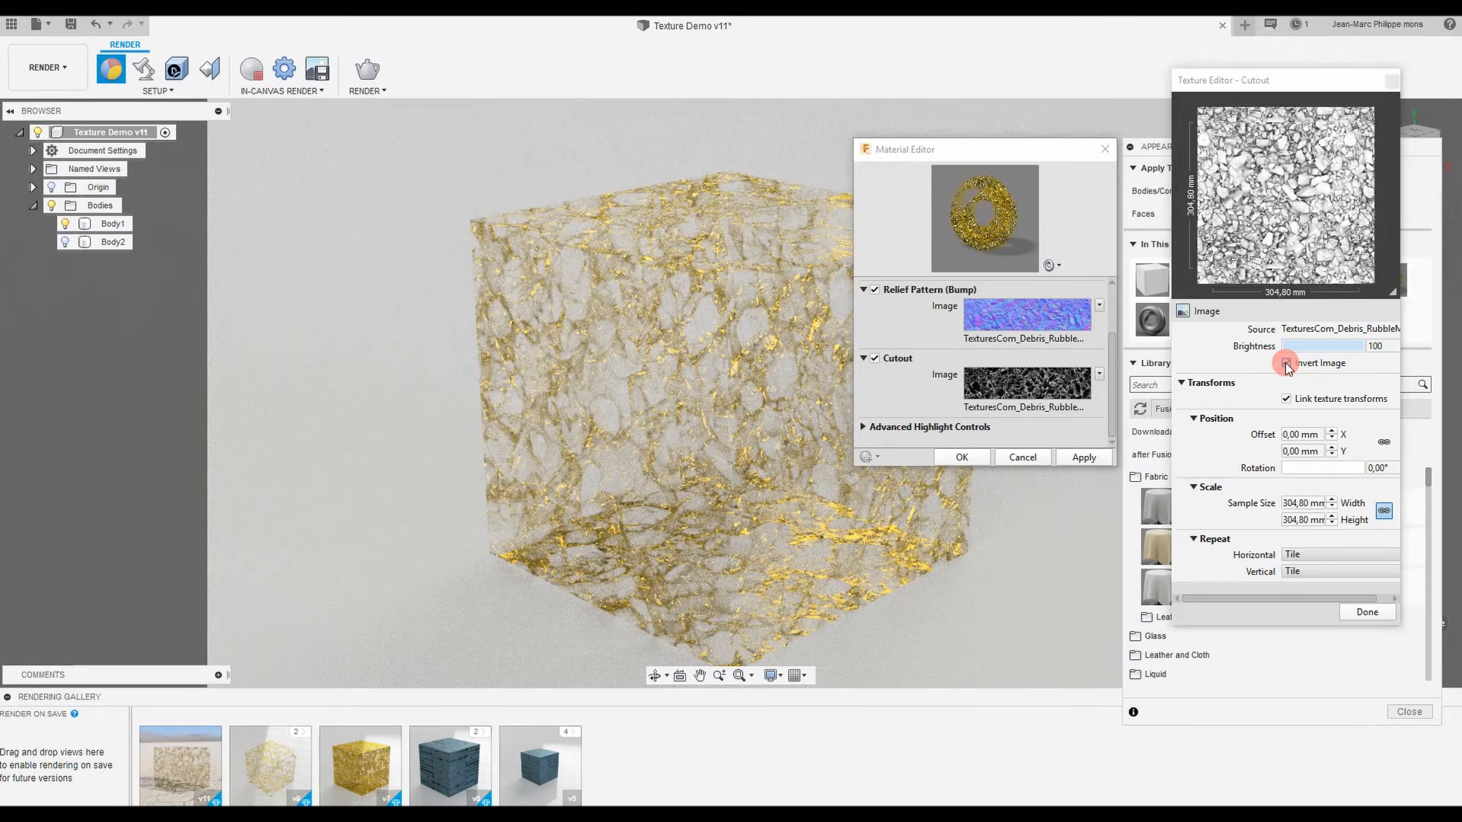
pyautogui.click(1286, 364)
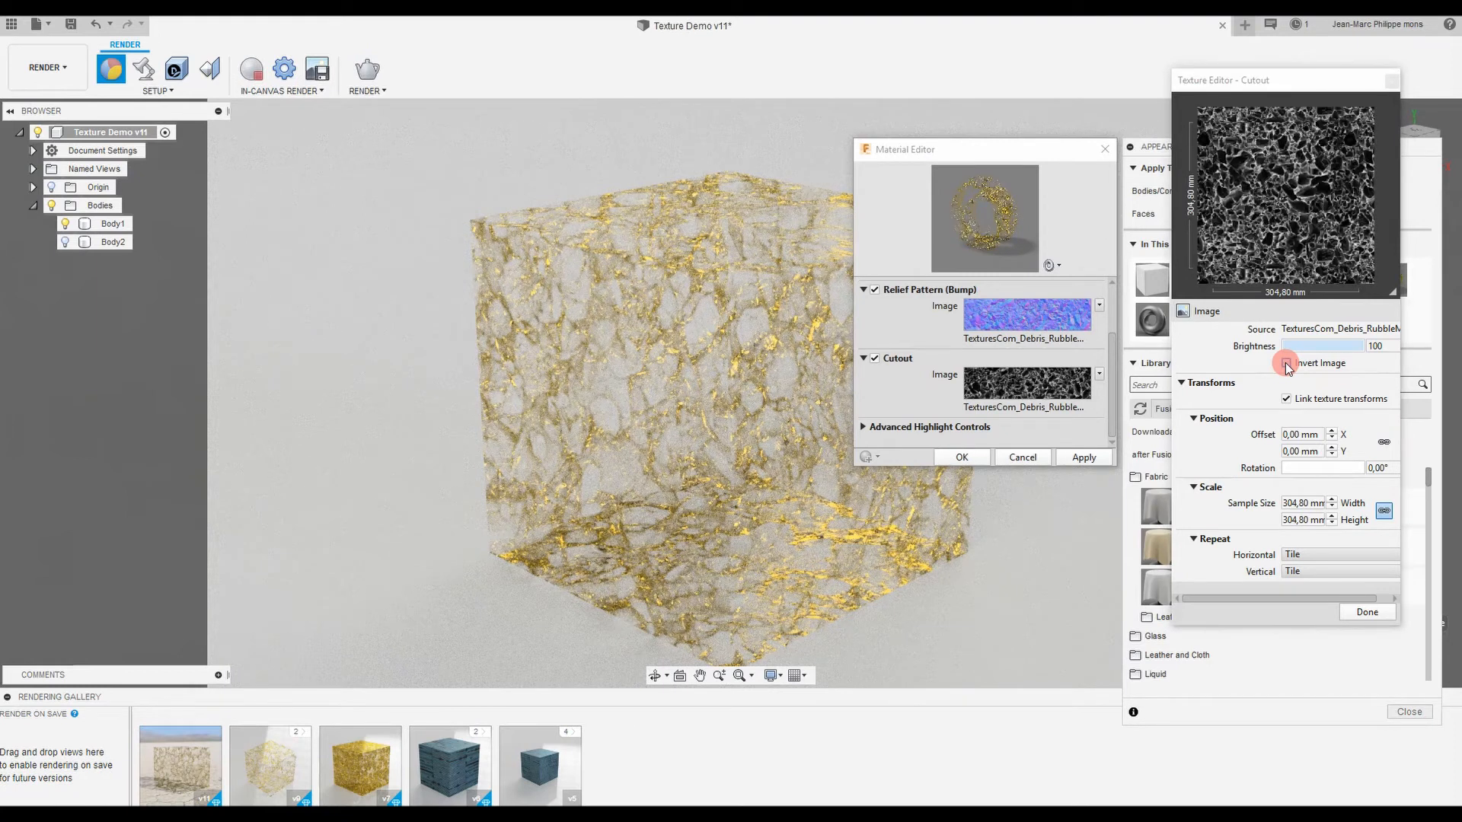
pyautogui.click(1287, 364)
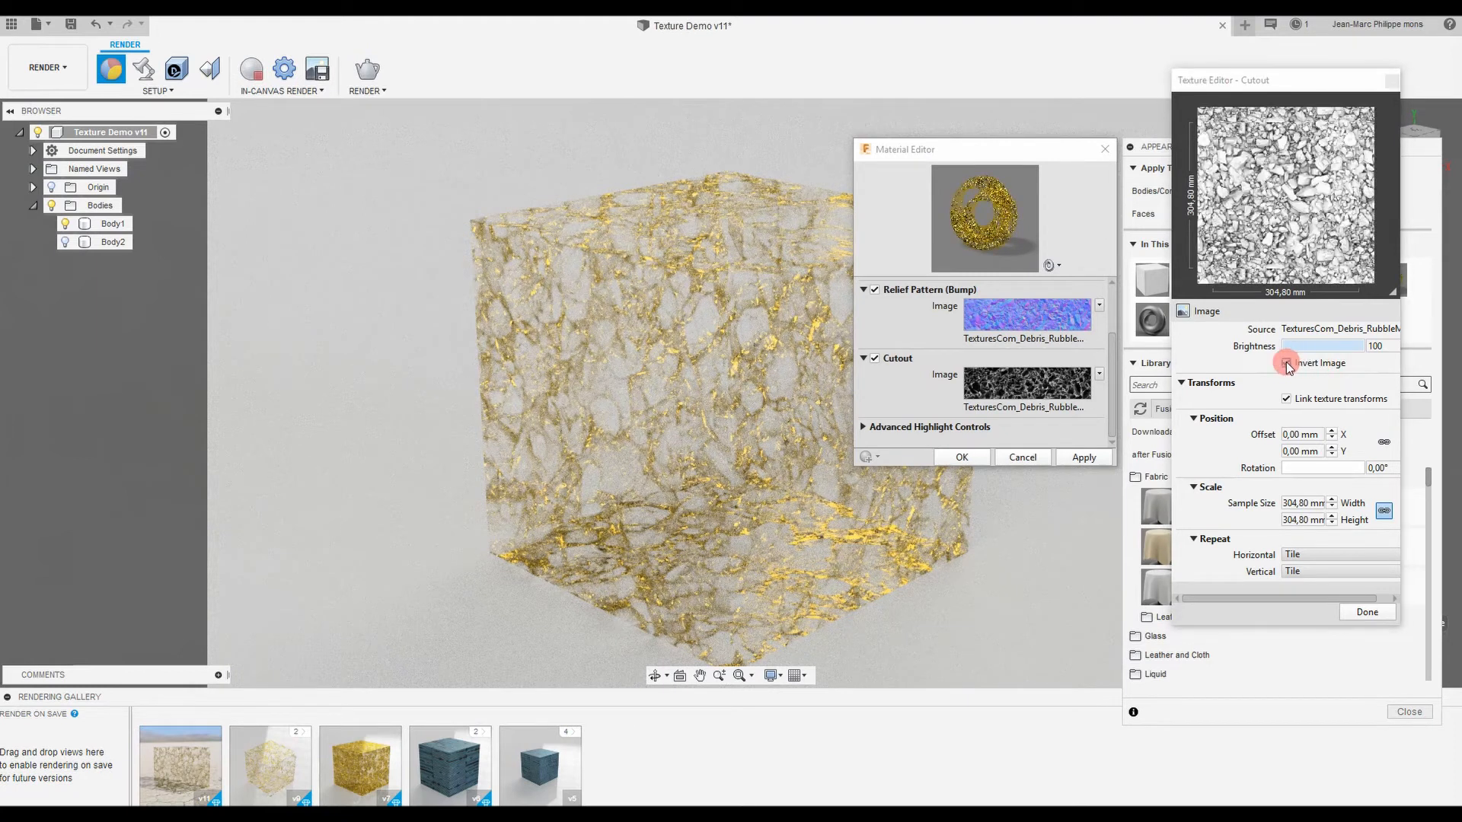
pyautogui.click(1287, 364)
# Finish the Cutout texture edit, apply the material, close the Material Editor and start an in-canvas render.
pyautogui.click(1364, 613)
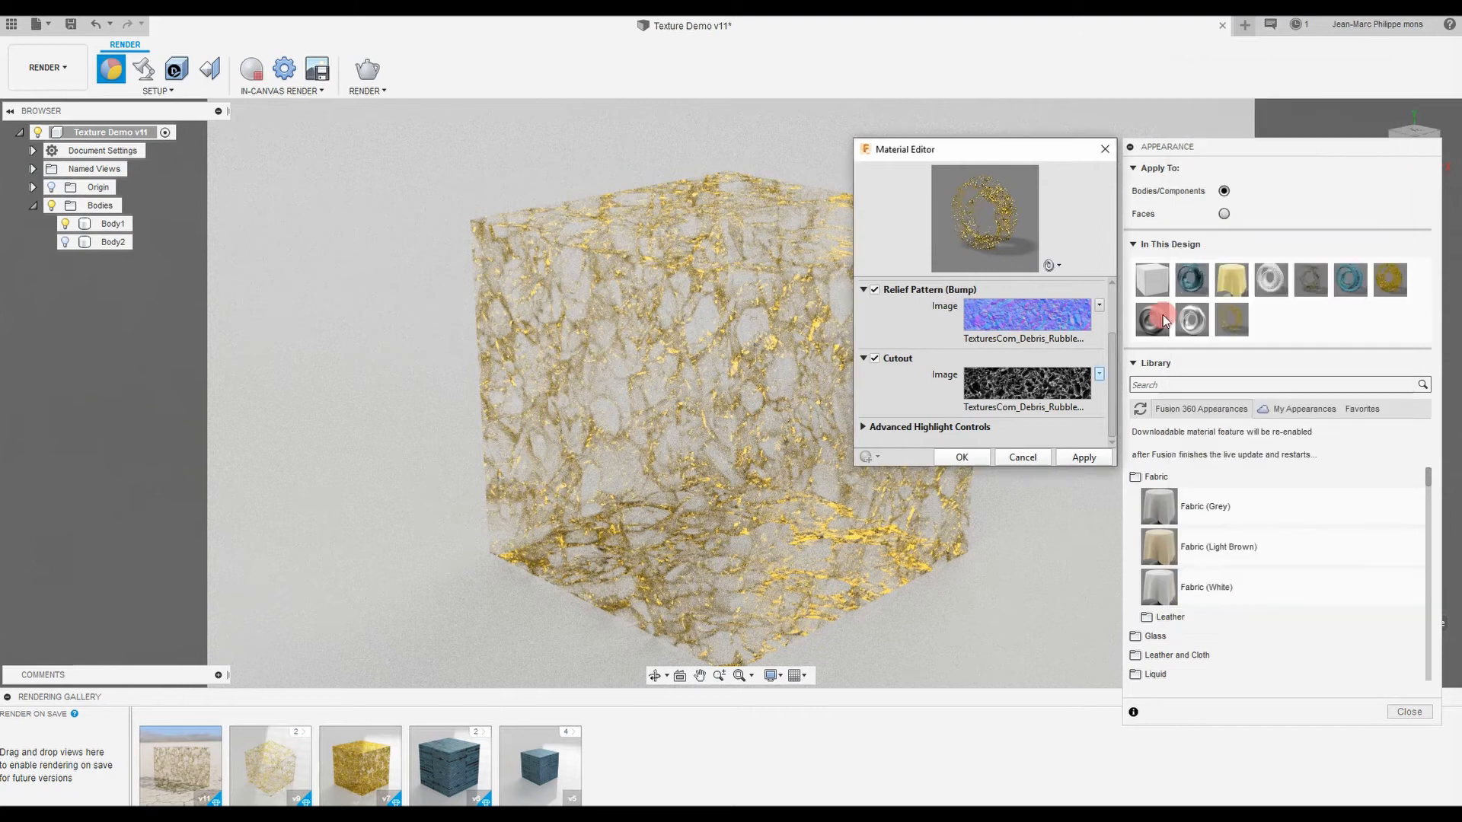
pyautogui.click(1075, 458)
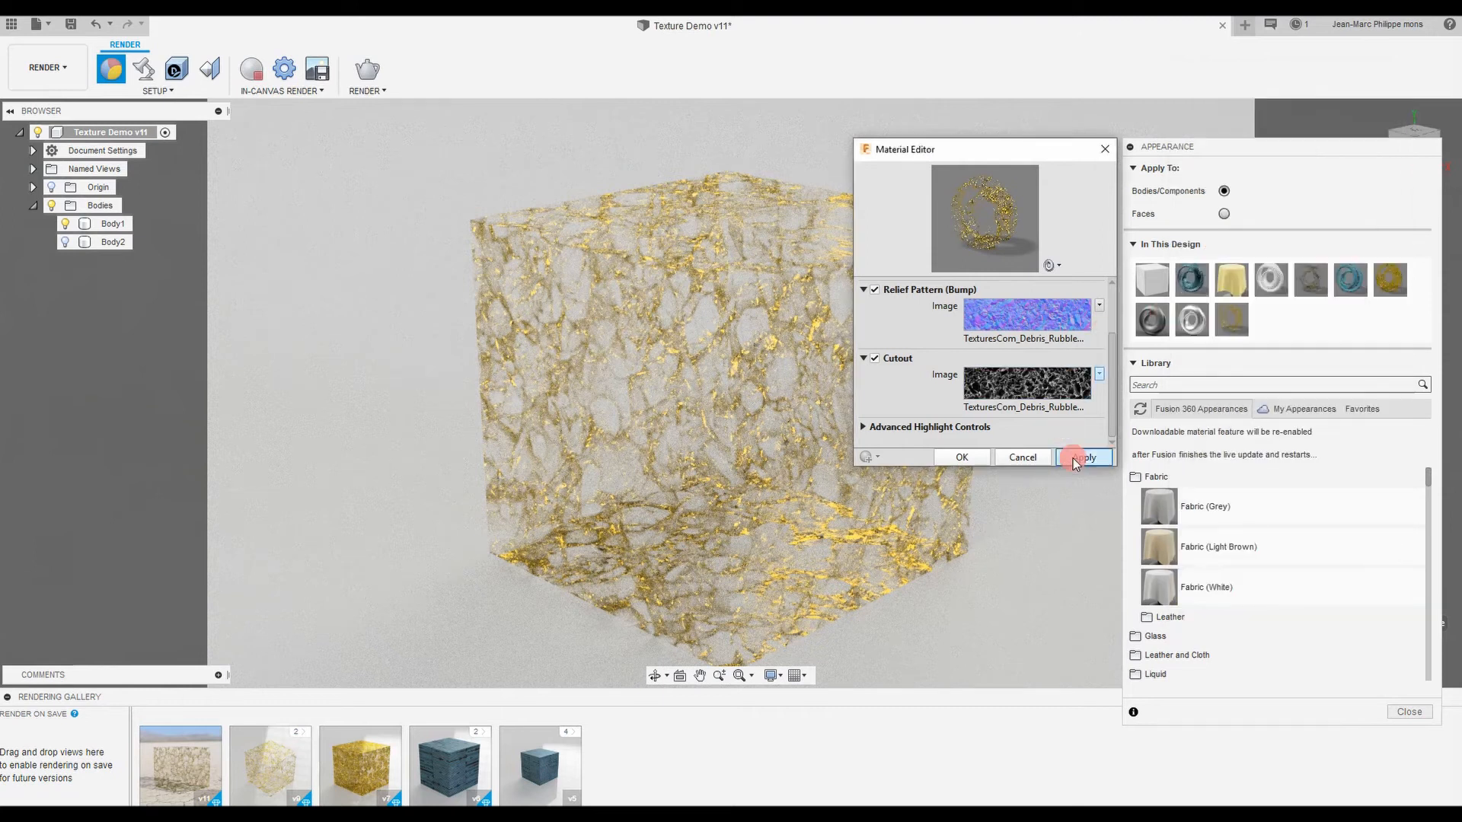
pyautogui.click(1101, 152)
pyautogui.click(251, 69)
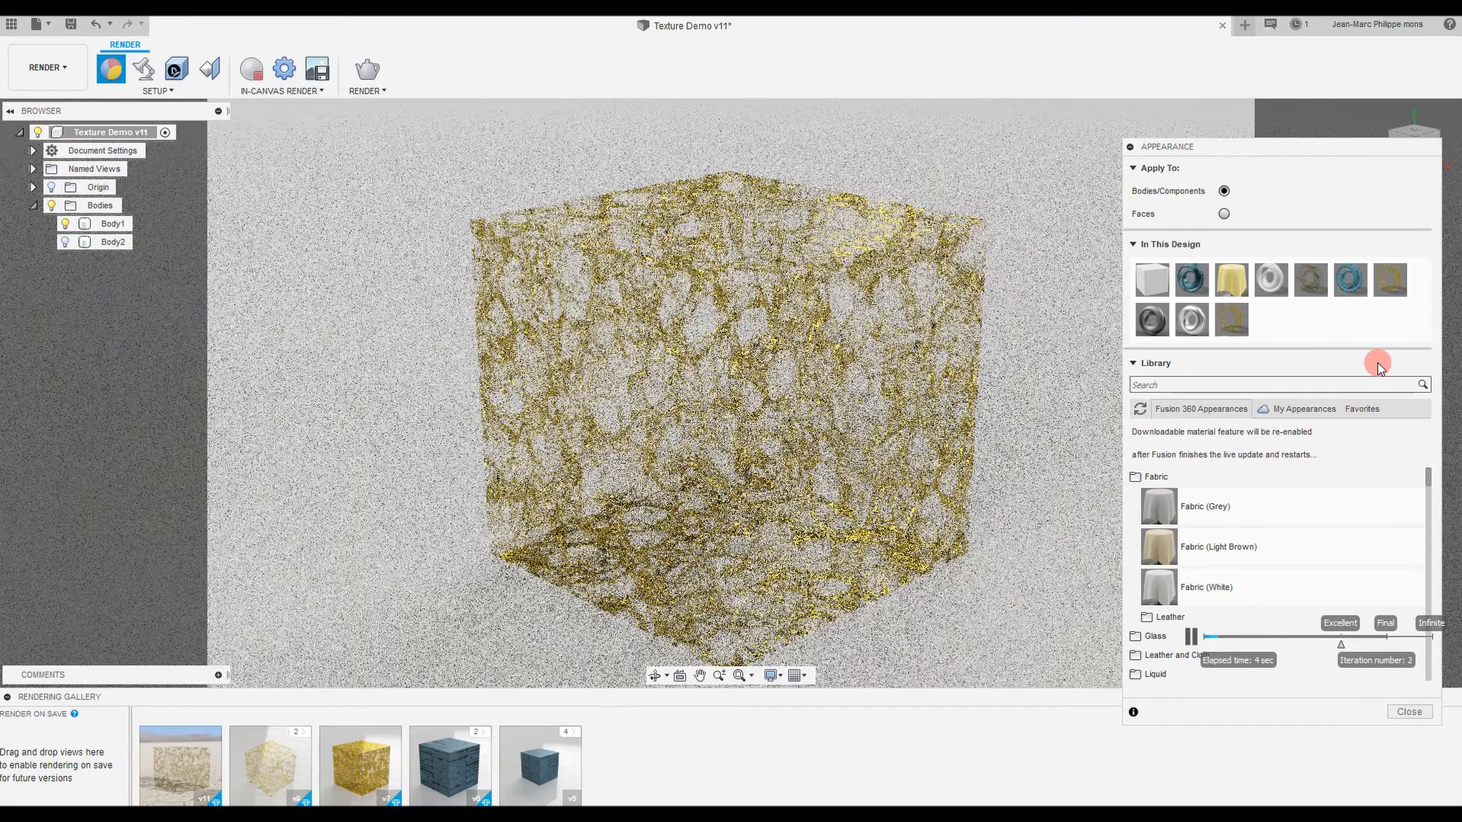
# Switch to the Photos app and review the saved cube renders, from the blue metal ones through the gold ones to the desert scene.
pyautogui.hotkey('alt', 'Tab')
pyautogui.hotkey('alt', 'Tab')
pyautogui.hotkey('alt', 'Tab')
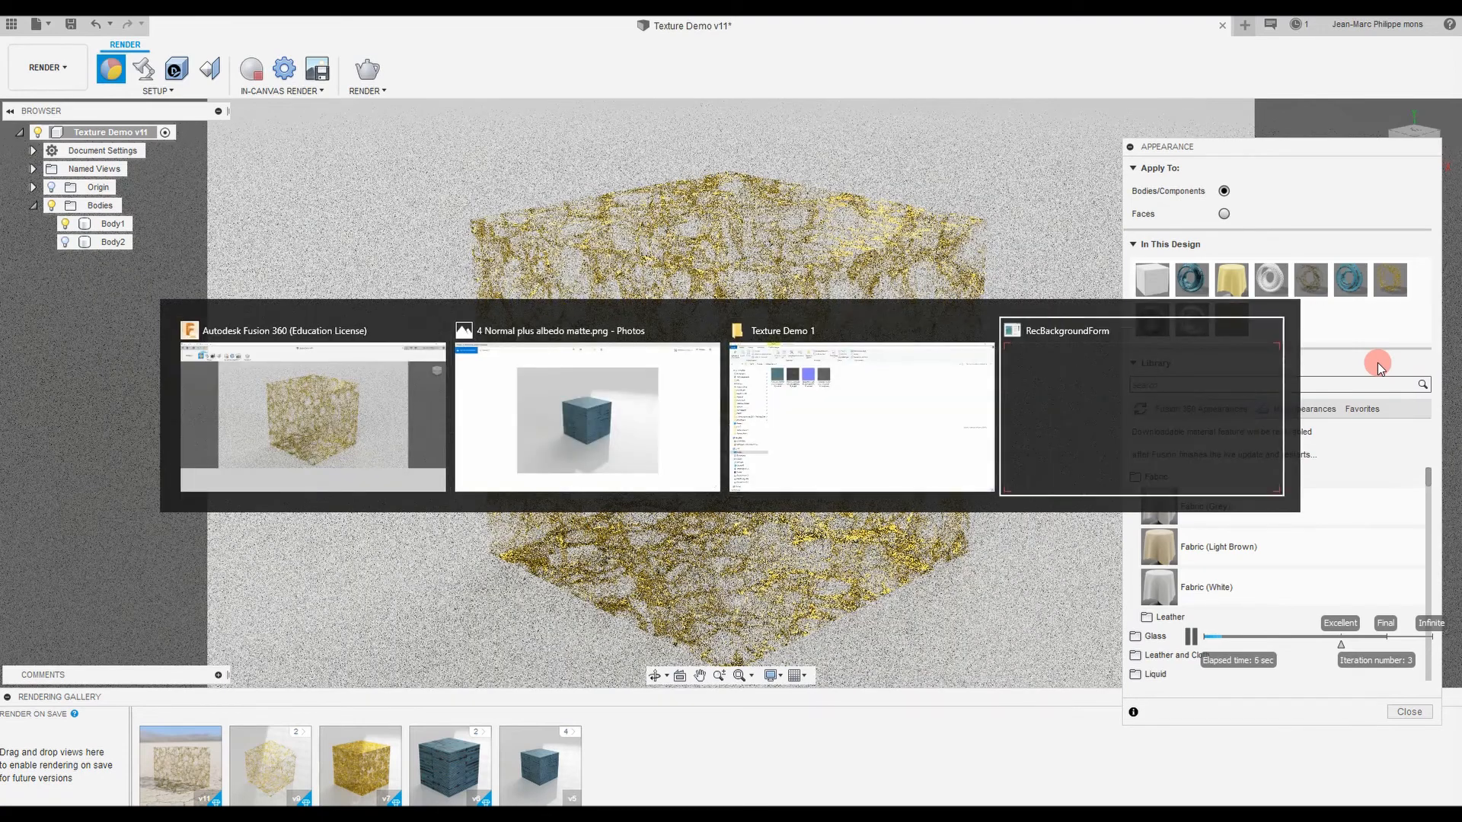
pyautogui.hotkey('alt', 'Tab')
pyautogui.hotkey('alt', 'Tab')
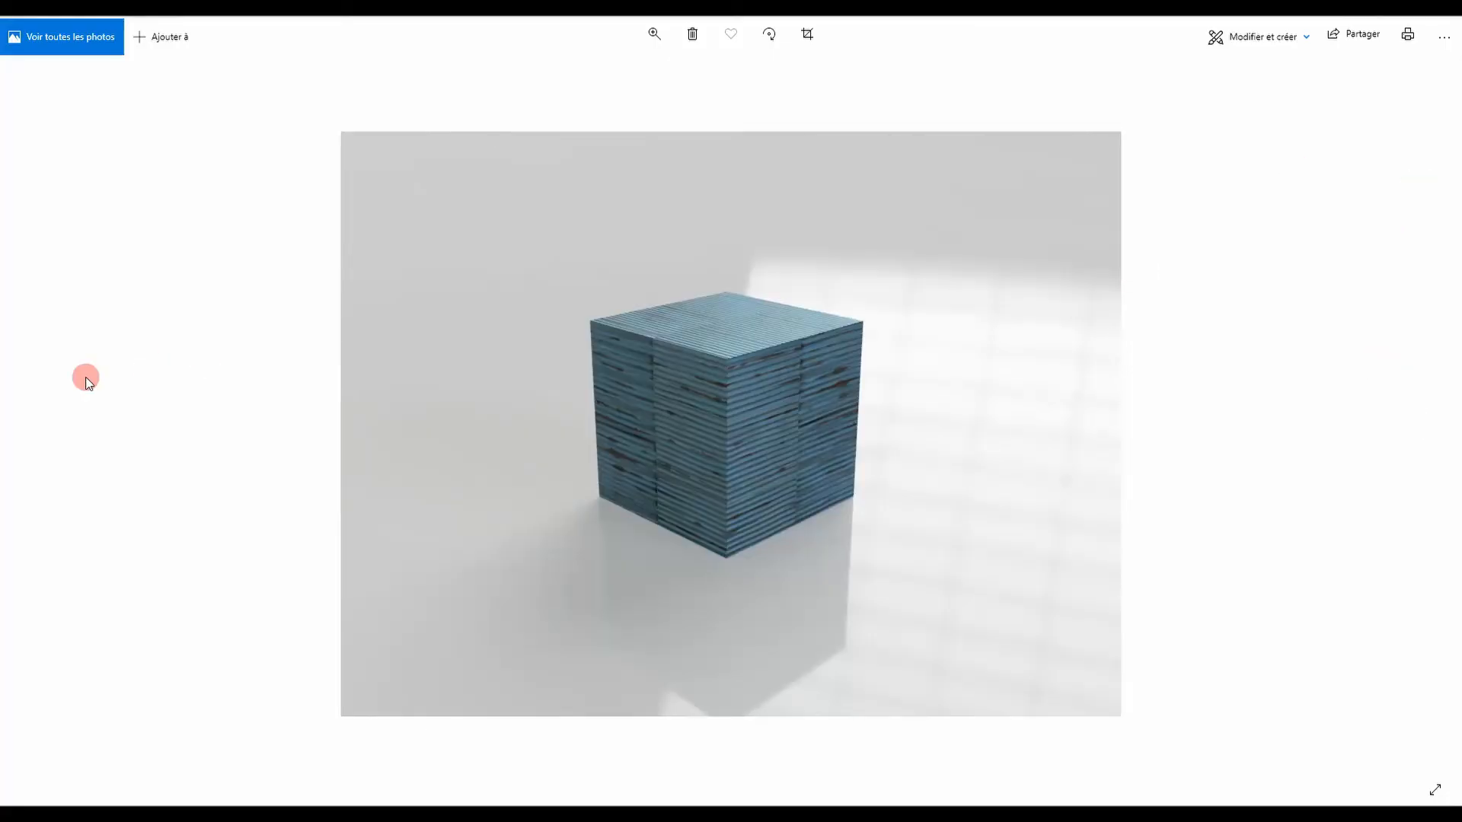
pyautogui.click(1421, 422)
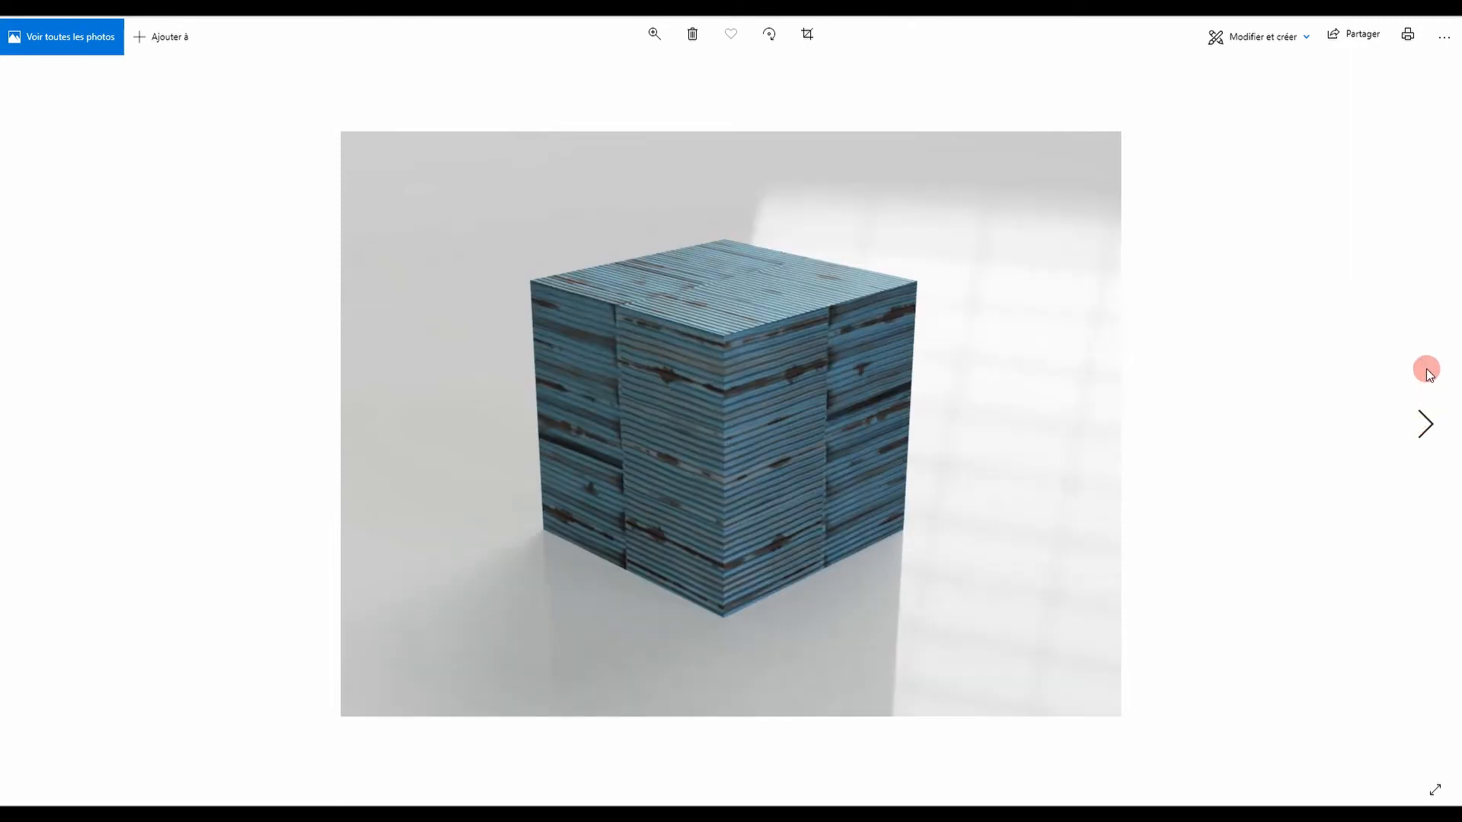
pyautogui.click(1424, 425)
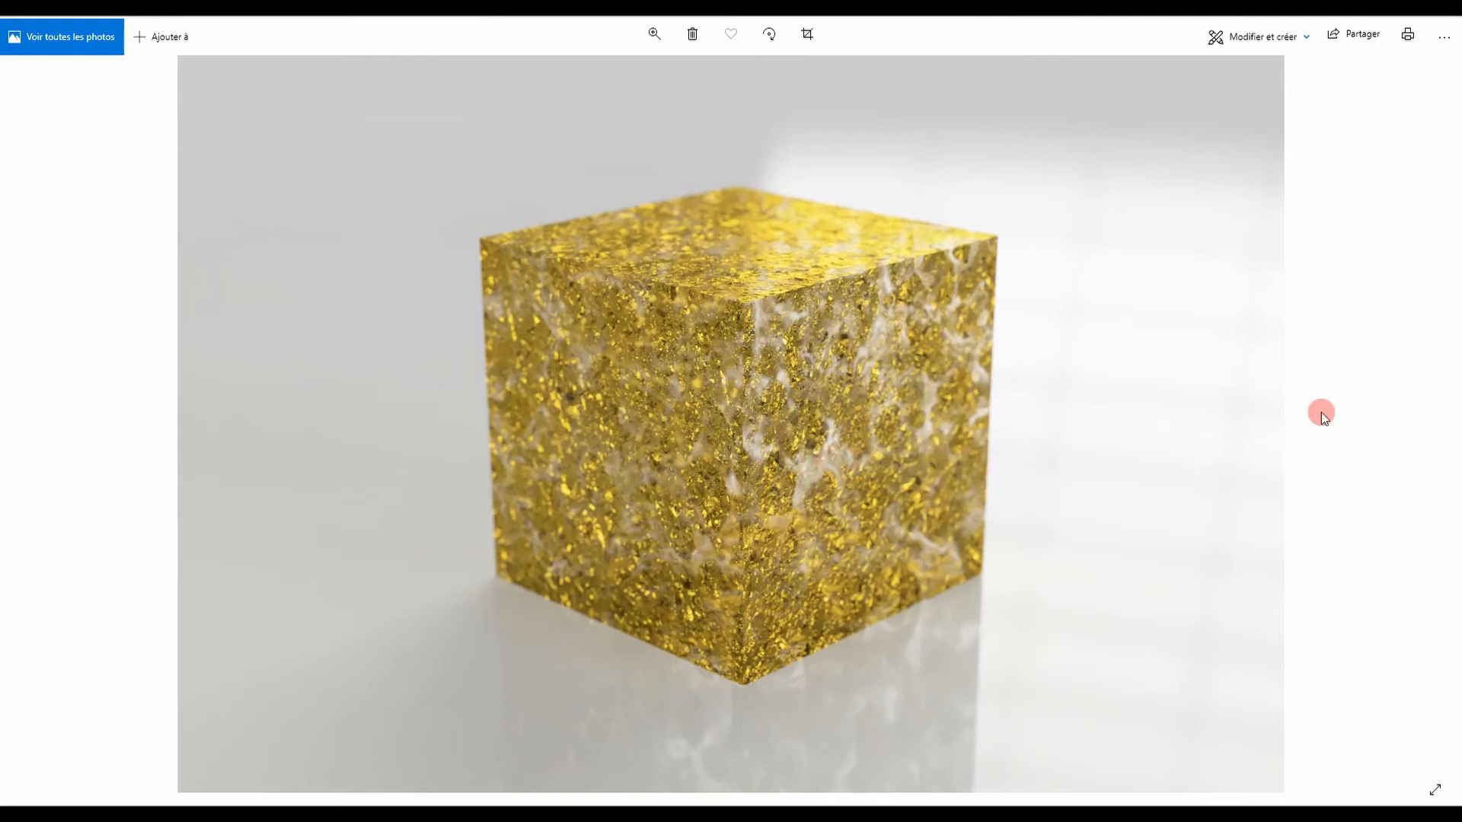
pyautogui.click(1421, 426)
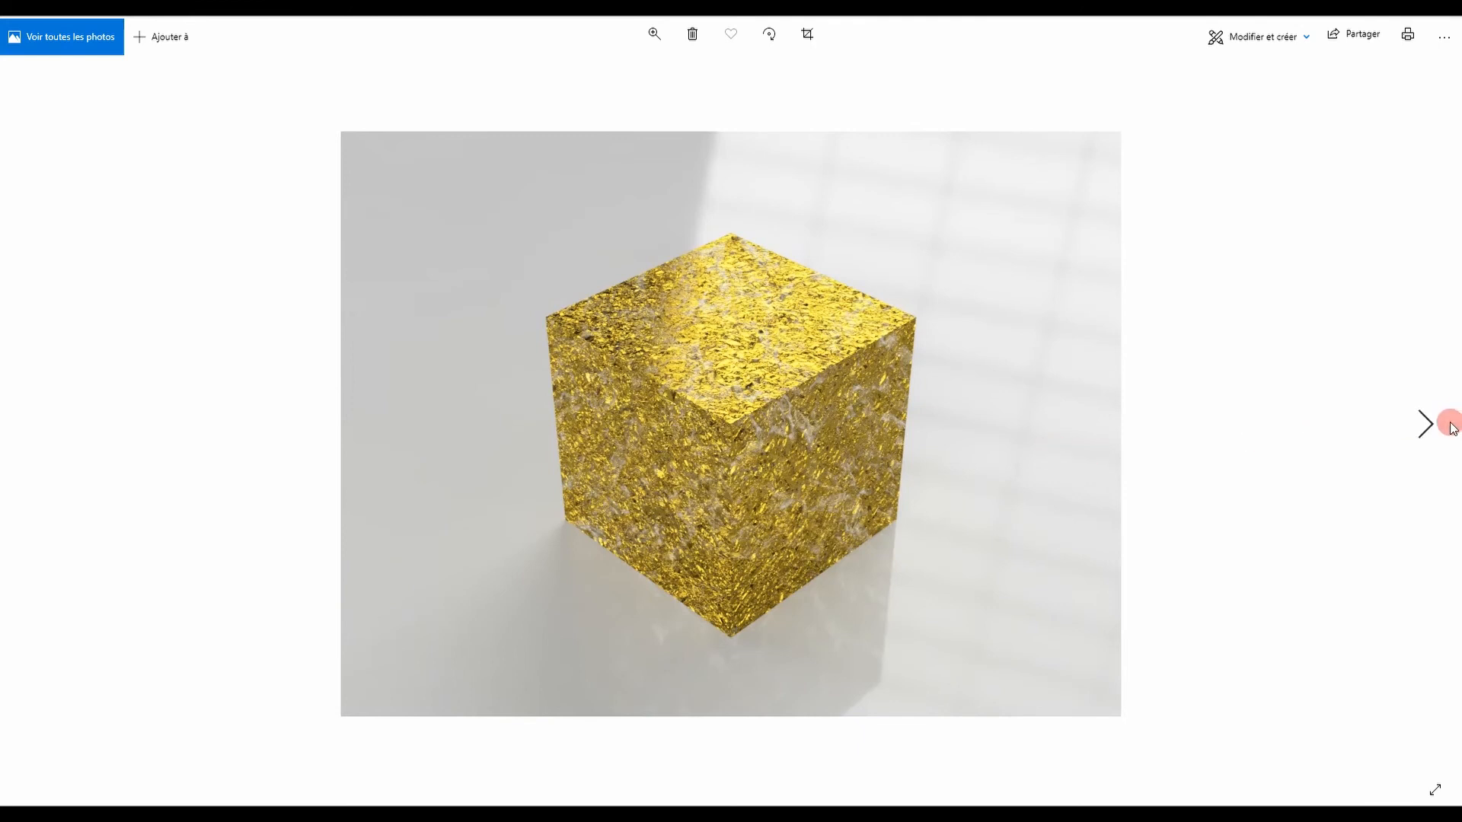
pyautogui.click(1424, 426)
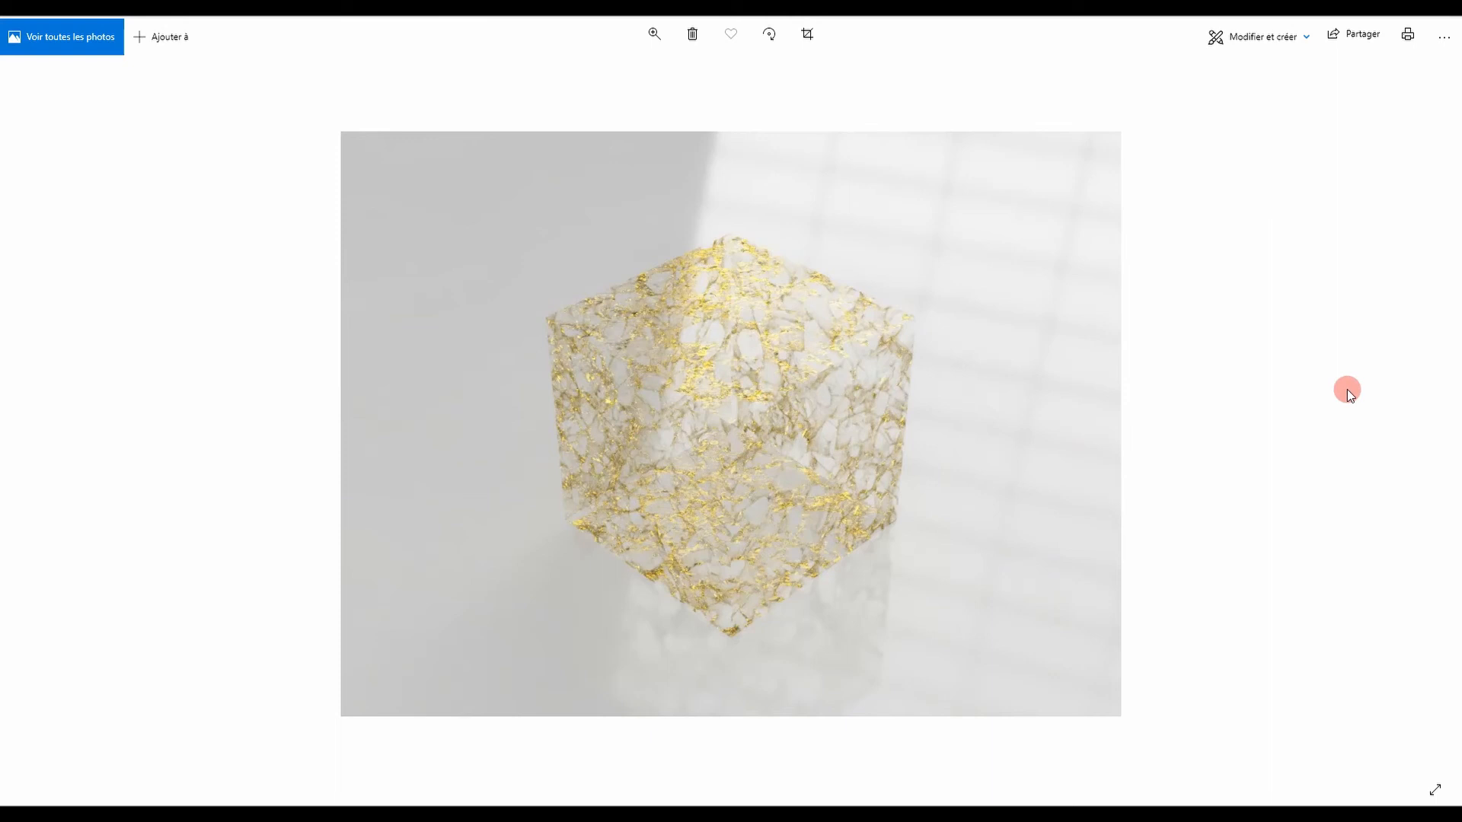
pyautogui.click(1426, 425)
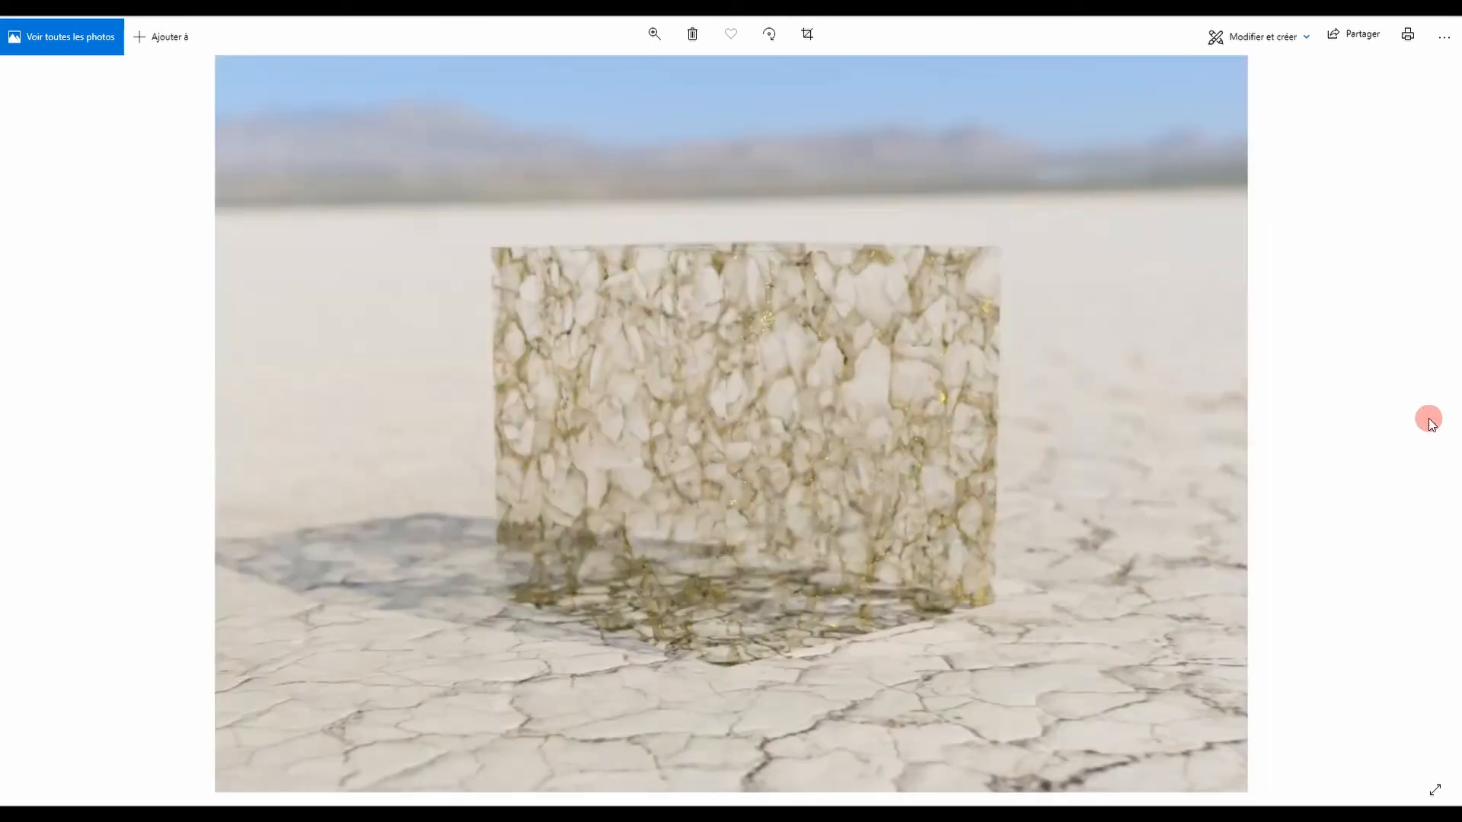